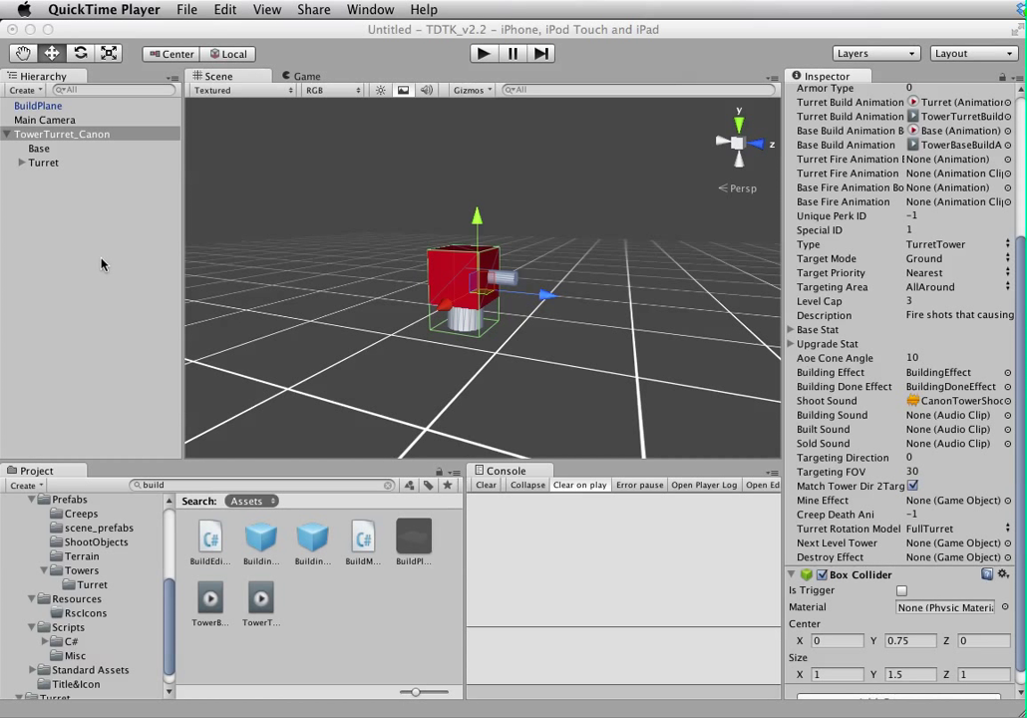
- Select the TowerTurret_Canon tower and scroll its Inspector to the components
{"action": "left_click", "coordinate": [75, 203]}
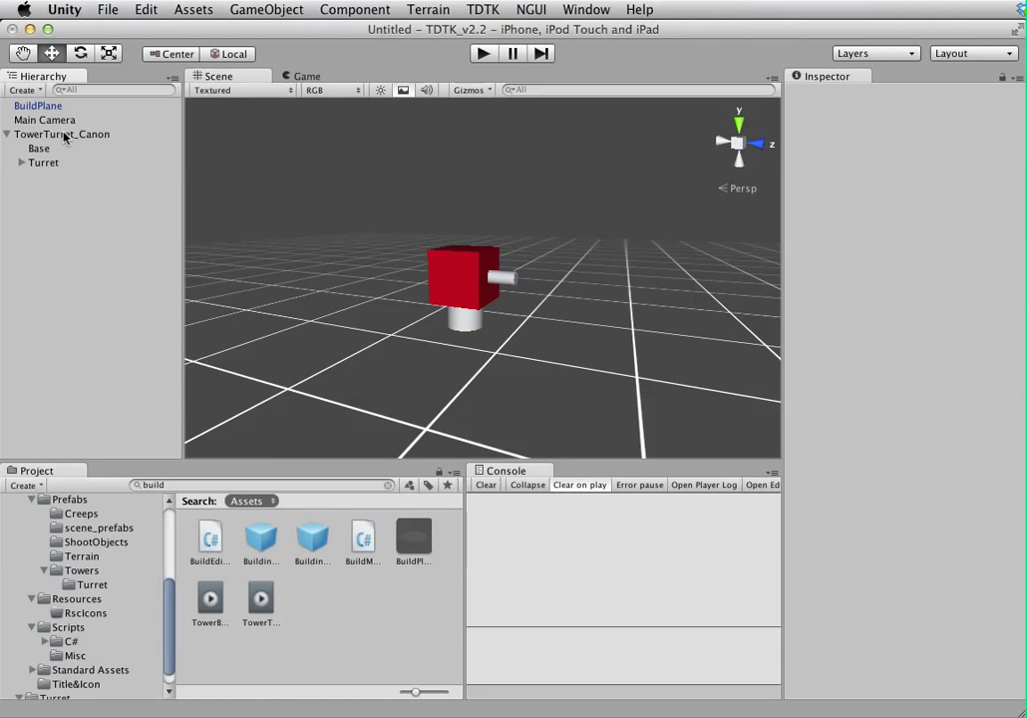
{"action": "left_click", "coordinate": [65, 135]}
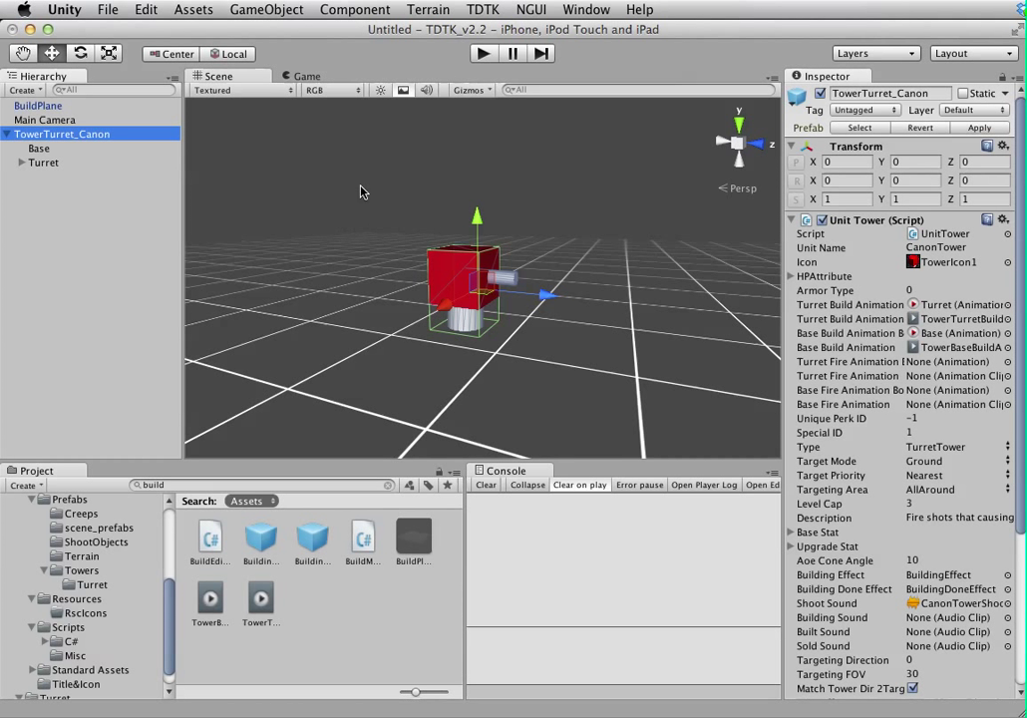
{"action": "left_click", "coordinate": [105, 187]}
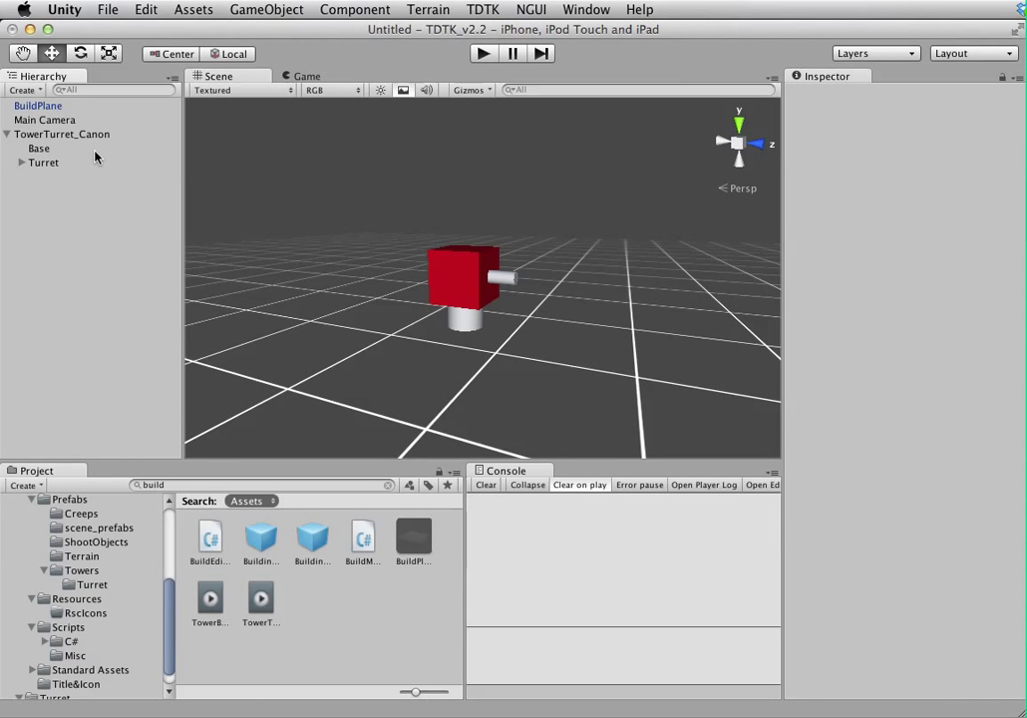
{"action": "left_click", "coordinate": [86, 137]}
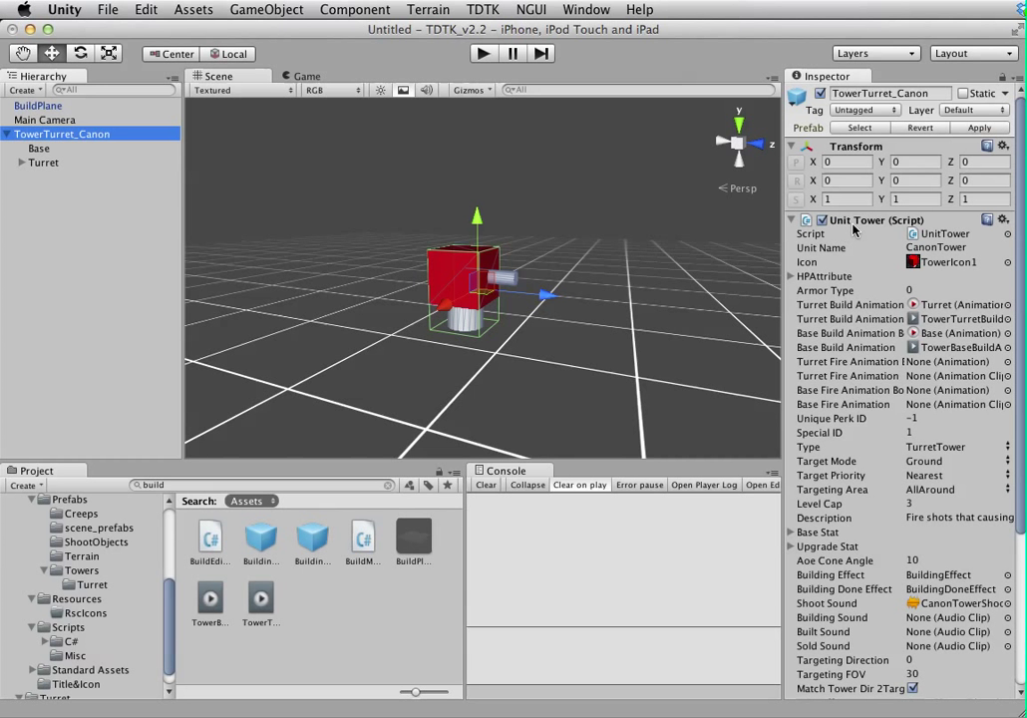
{"action": "scroll", "coordinate": [844, 299], "scroll_direction": "down", "scroll_amount": 5}
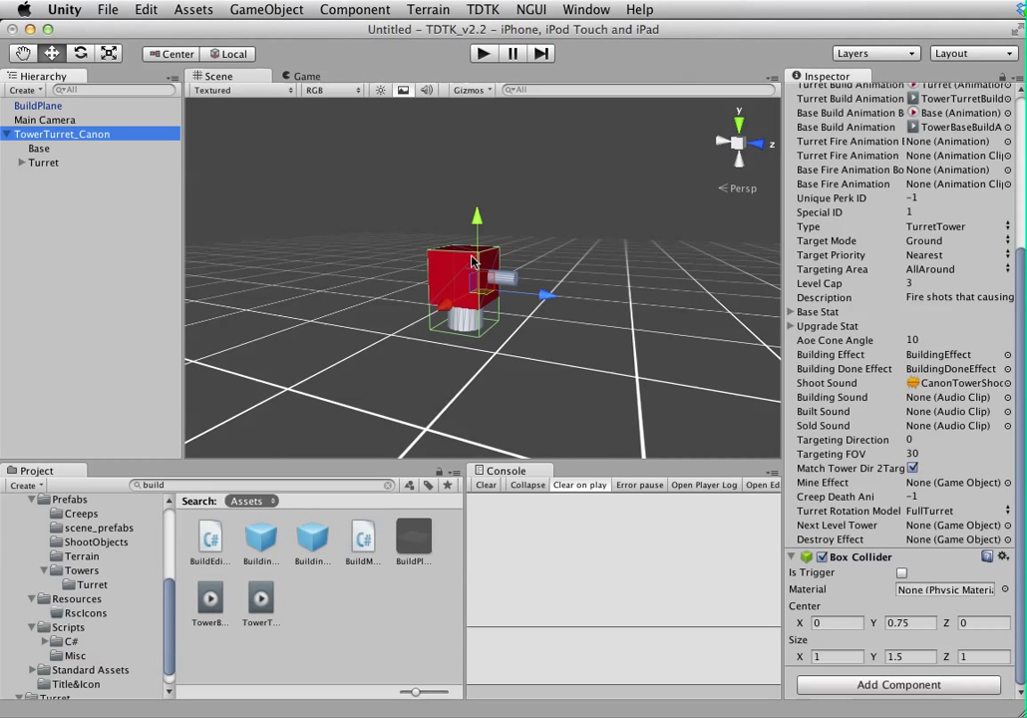
- Set the Box Collider's Y size to 0.5, check it in the view, then change it to 1.5
{"action": "left_click", "coordinate": [902, 657]}
{"action": "type", "text": "0.5"}
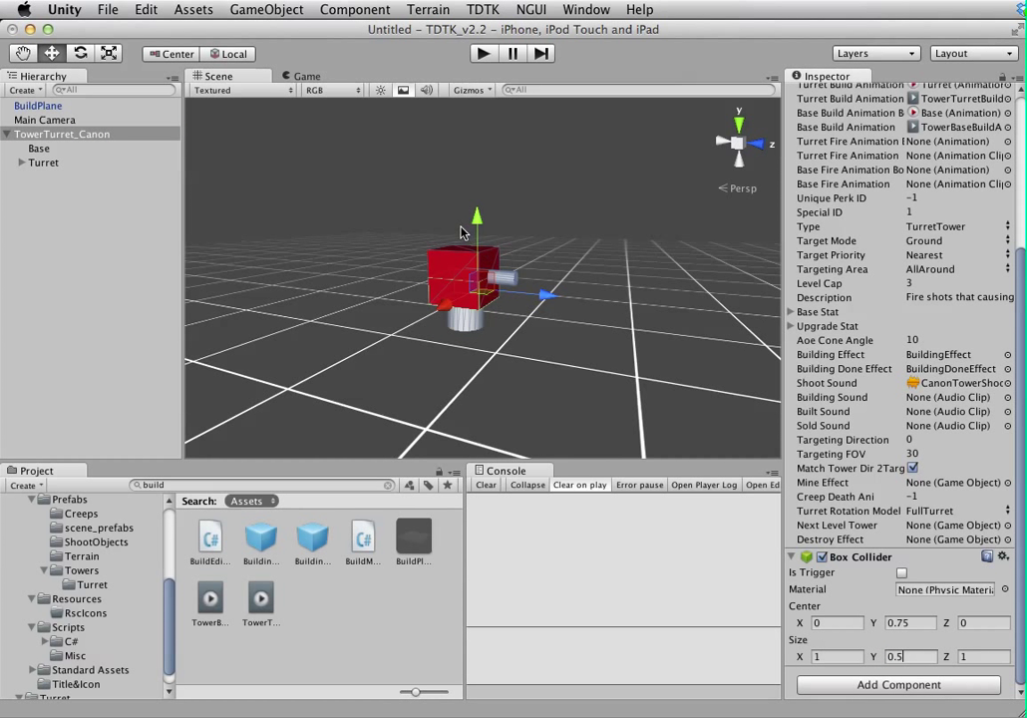
{"action": "left_click_drag", "start_coordinate": [428, 206], "coordinate": [451, 255], "text": "alt"}
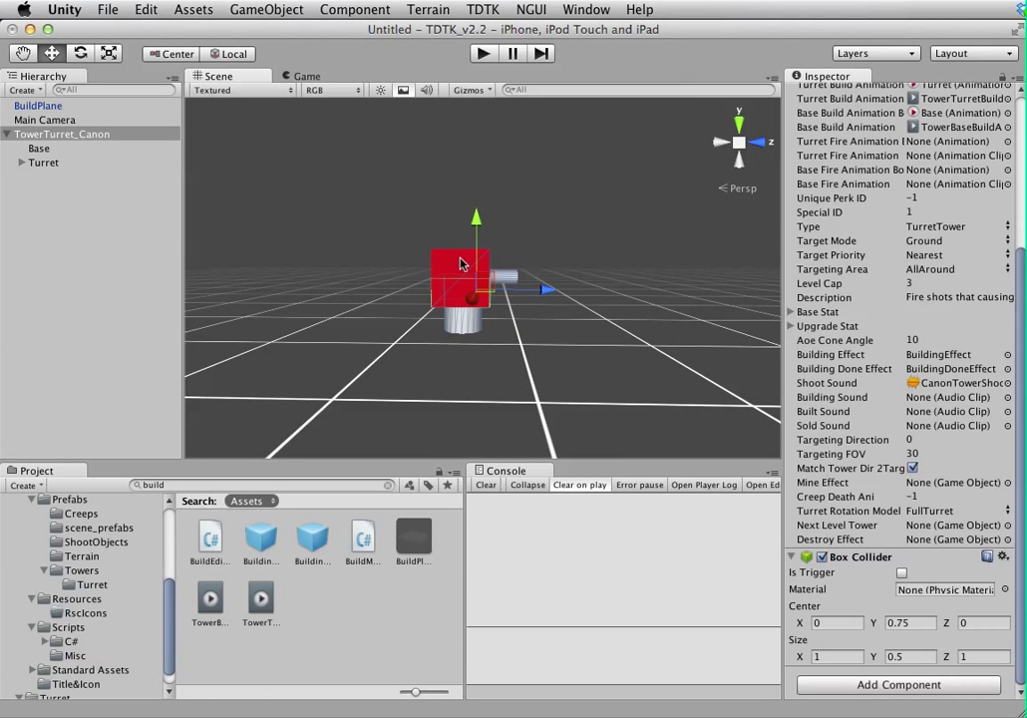
{"action": "left_click", "coordinate": [909, 658]}
{"action": "type", "text": "1.5"}
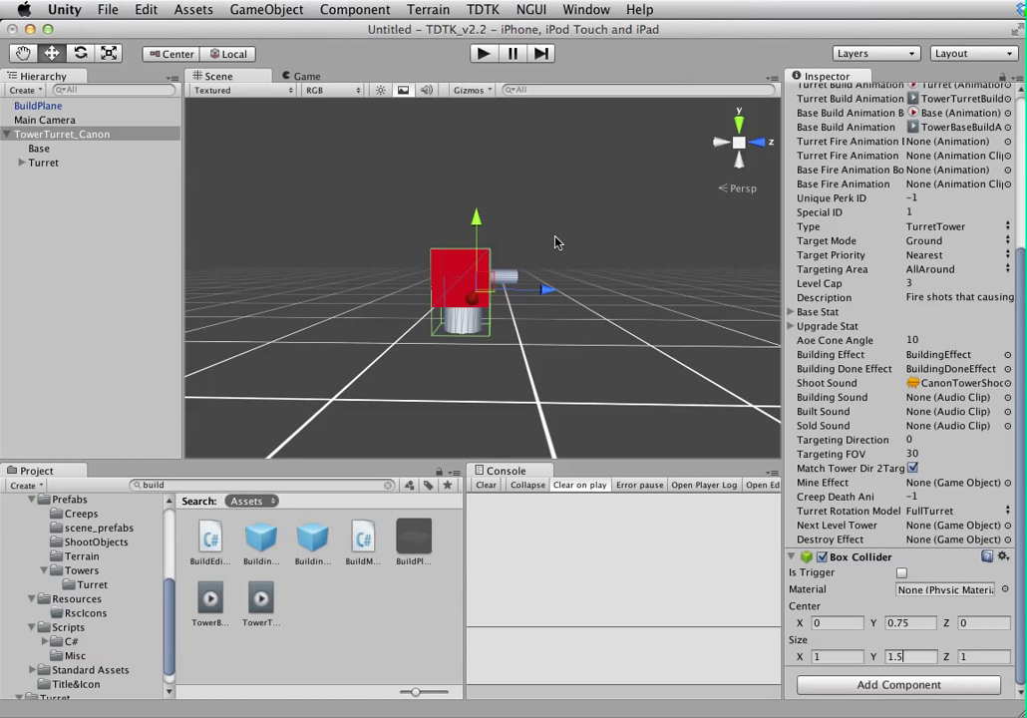
- Collapse the Box Collider and orbit and pan the Scene view around the reselected turret
{"action": "left_click", "coordinate": [790, 557]}
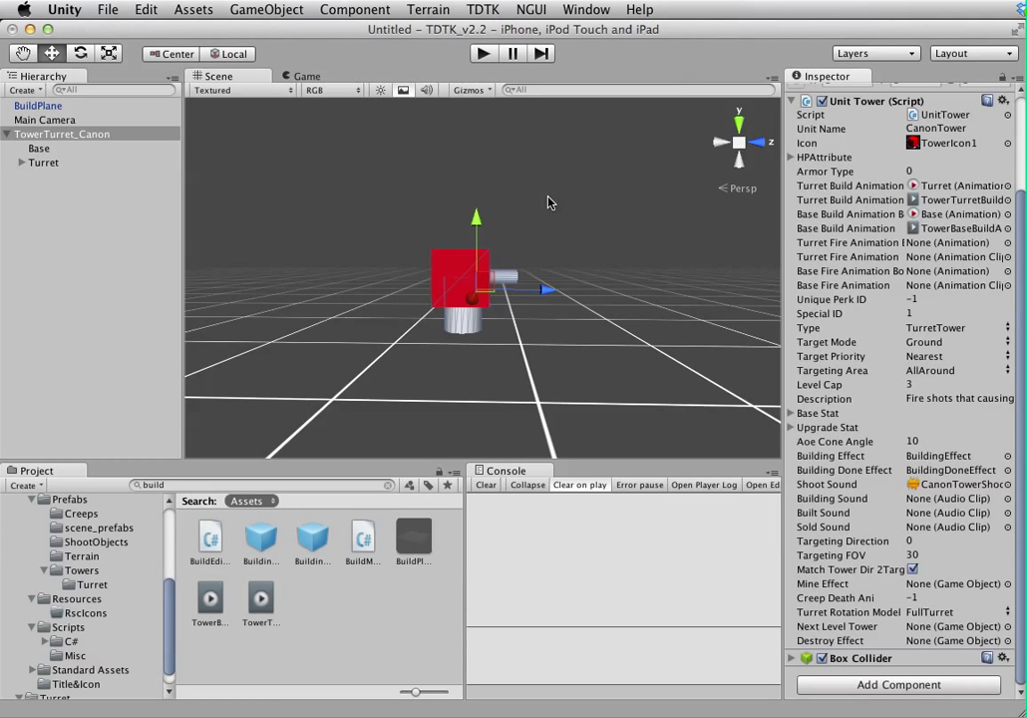
{"action": "left_click_drag", "start_coordinate": [545, 196], "coordinate": [400, 263], "text": "alt"}
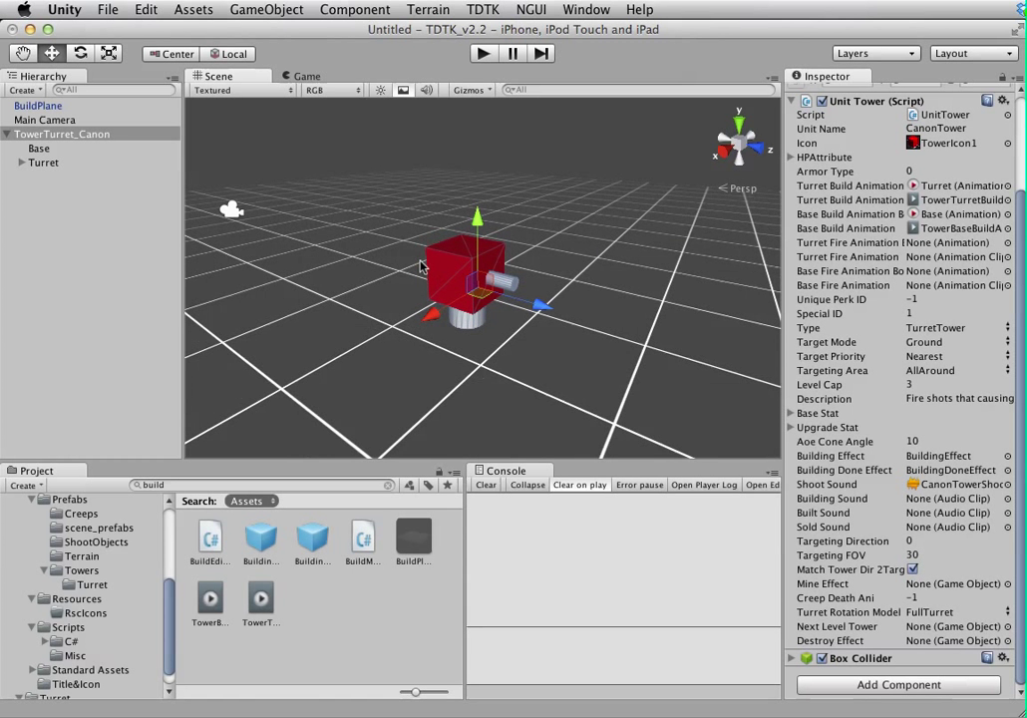
{"action": "left_click", "coordinate": [70, 247]}
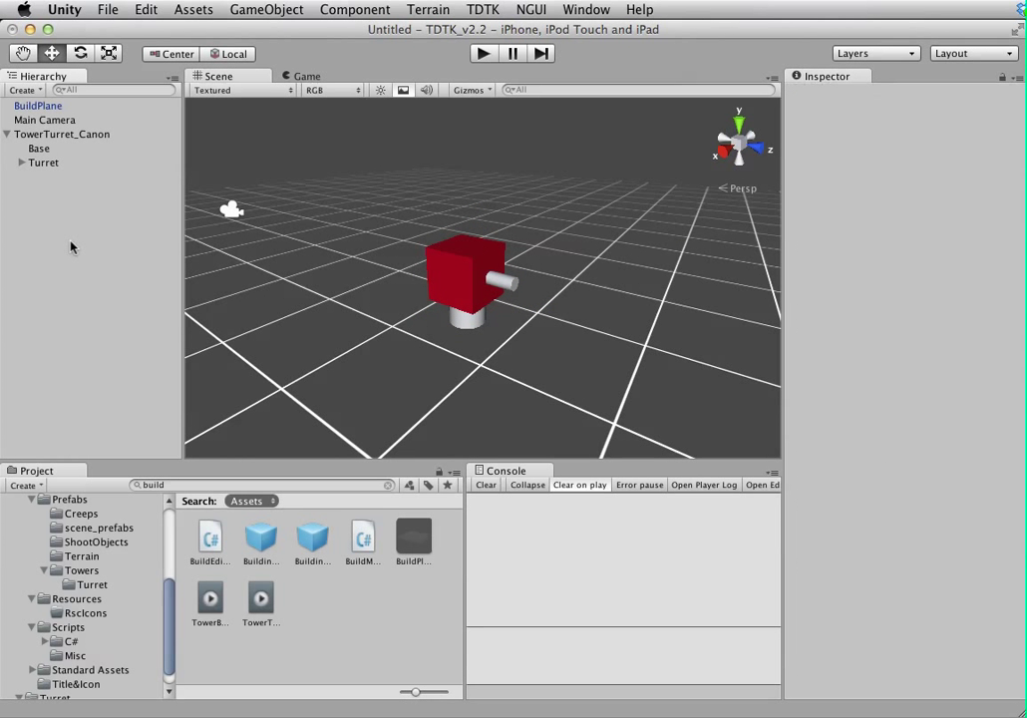
{"action": "left_click", "coordinate": [62, 137]}
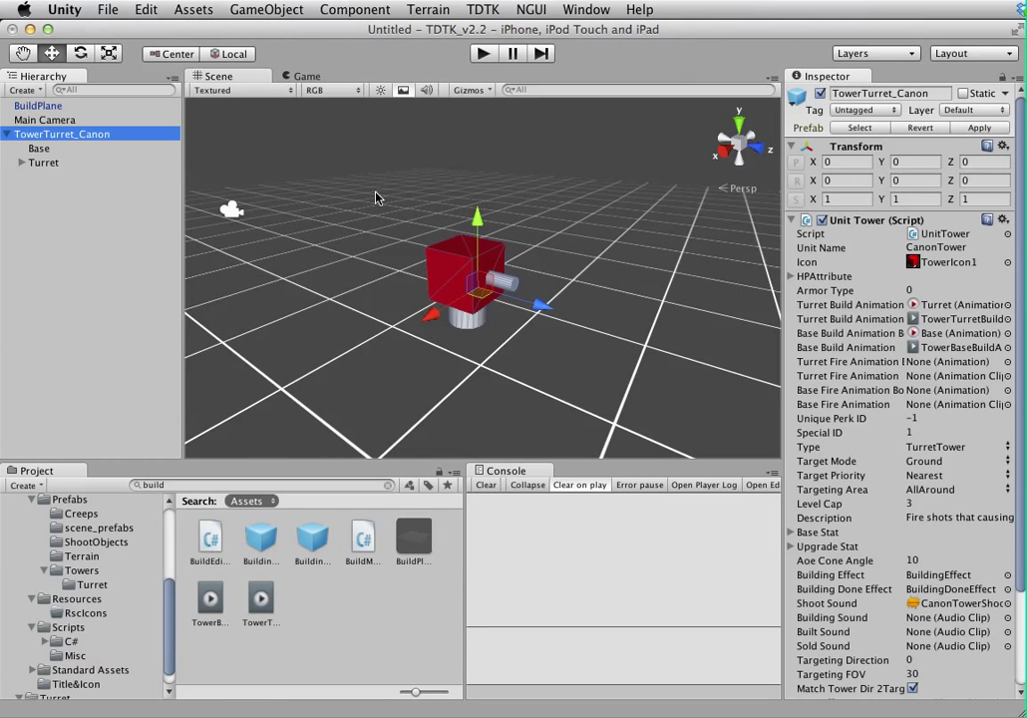
{"action": "key", "text": "q"}
{"action": "left_click_drag", "start_coordinate": [371, 232], "coordinate": [409, 228]}
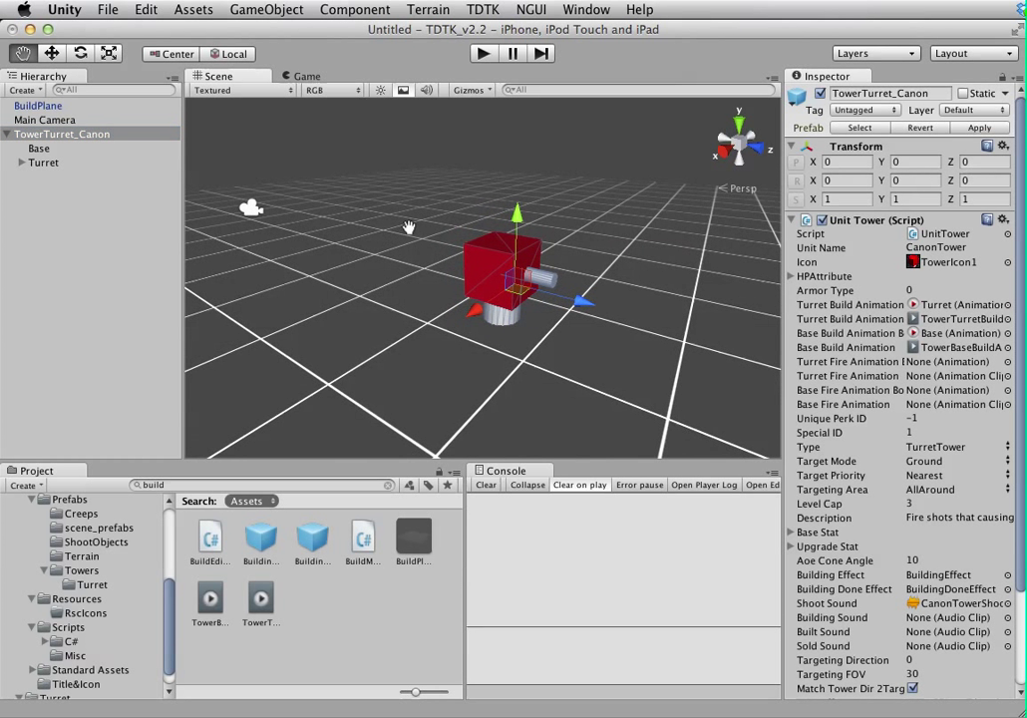
{"action": "key", "text": "w"}
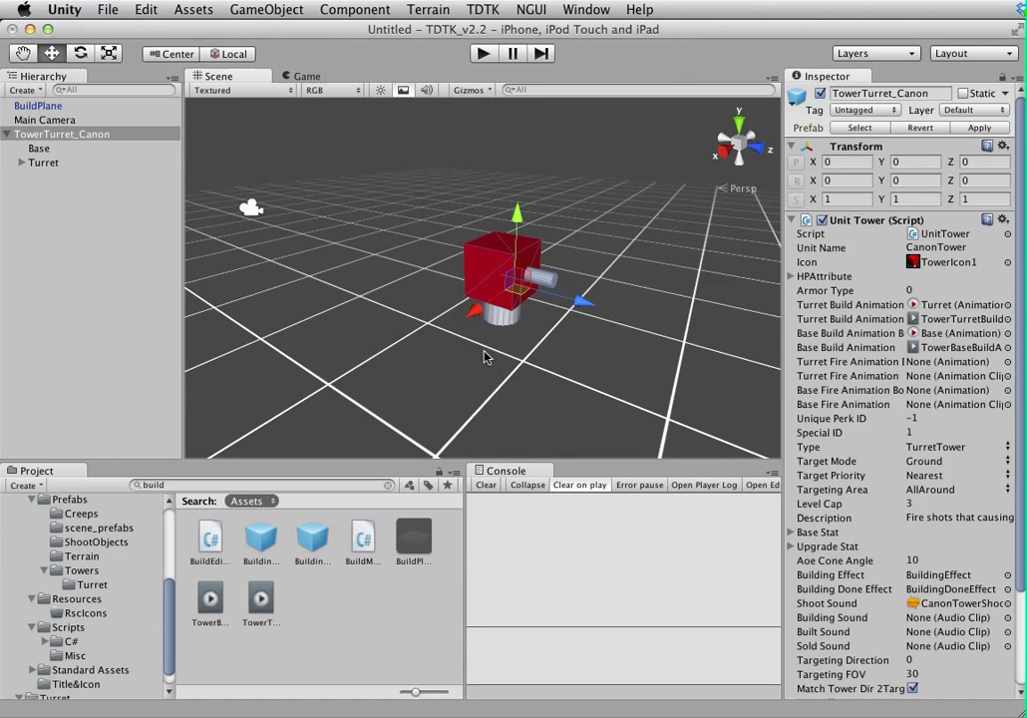
- Browse the energy bolt, ShootObject_Basic, AOEWave, Flame and resource prefabs, ending on SO(Missile_EnergyBolt) 1
{"action": "left_click", "coordinate": [114, 542]}
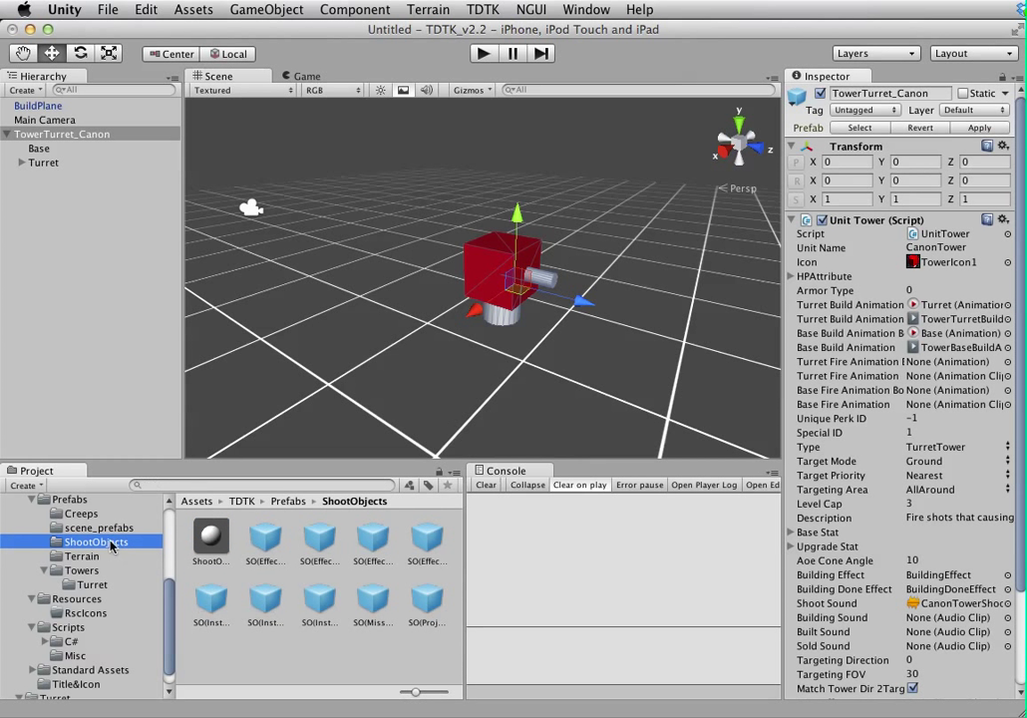
{"action": "left_click", "coordinate": [424, 601]}
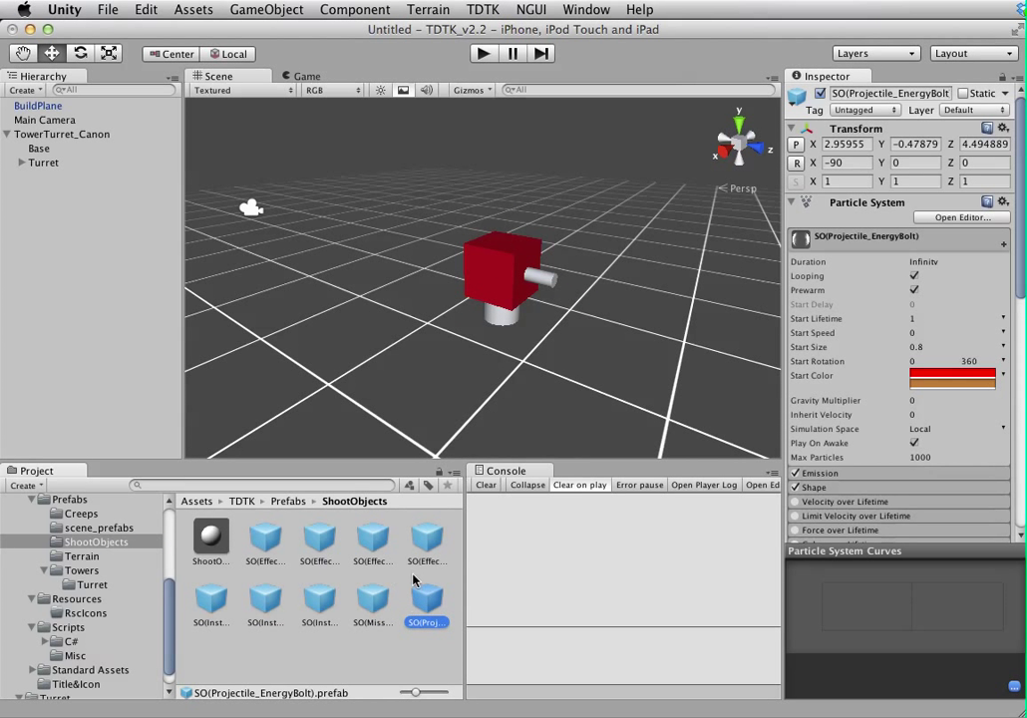
{"action": "left_click", "coordinate": [210, 539]}
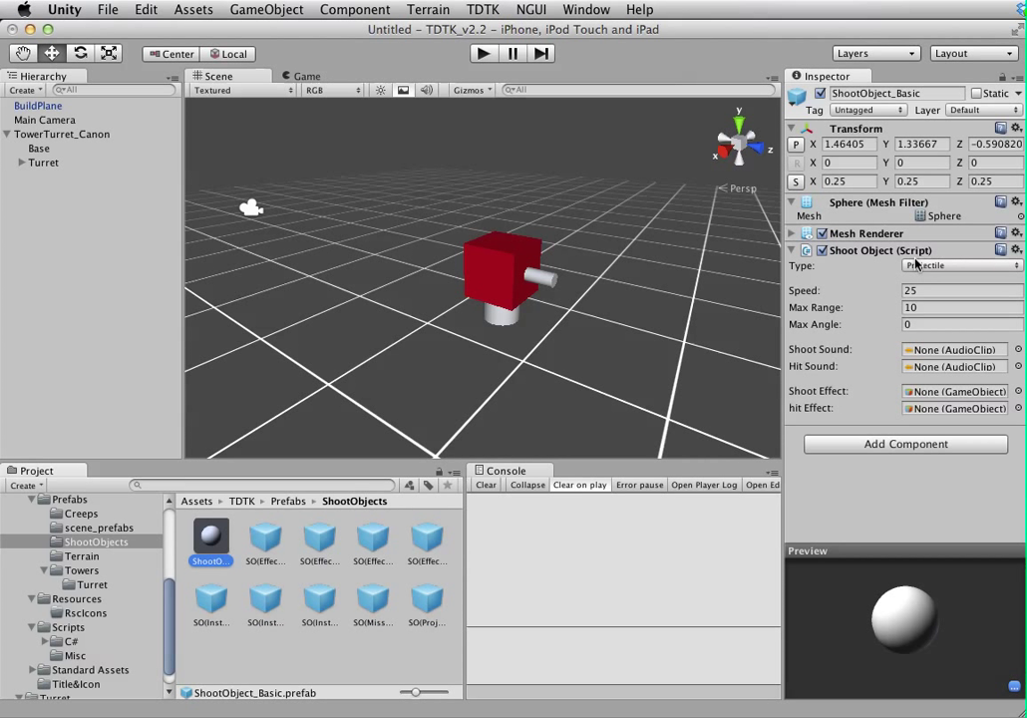
{"action": "left_click", "coordinate": [265, 539]}
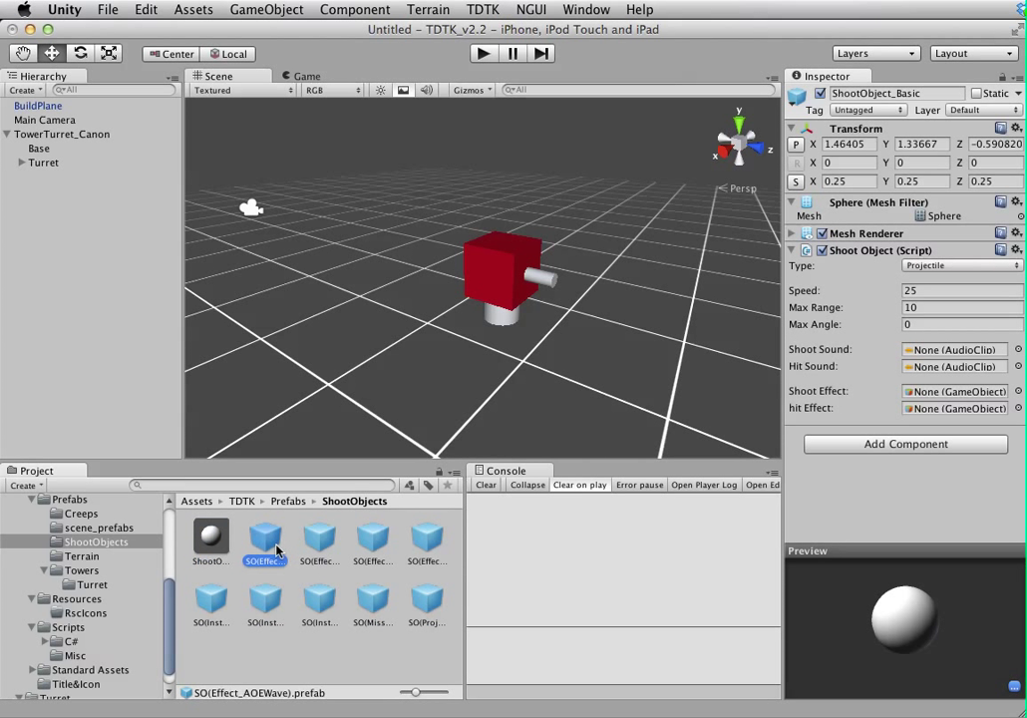
{"action": "left_click", "coordinate": [315, 557]}
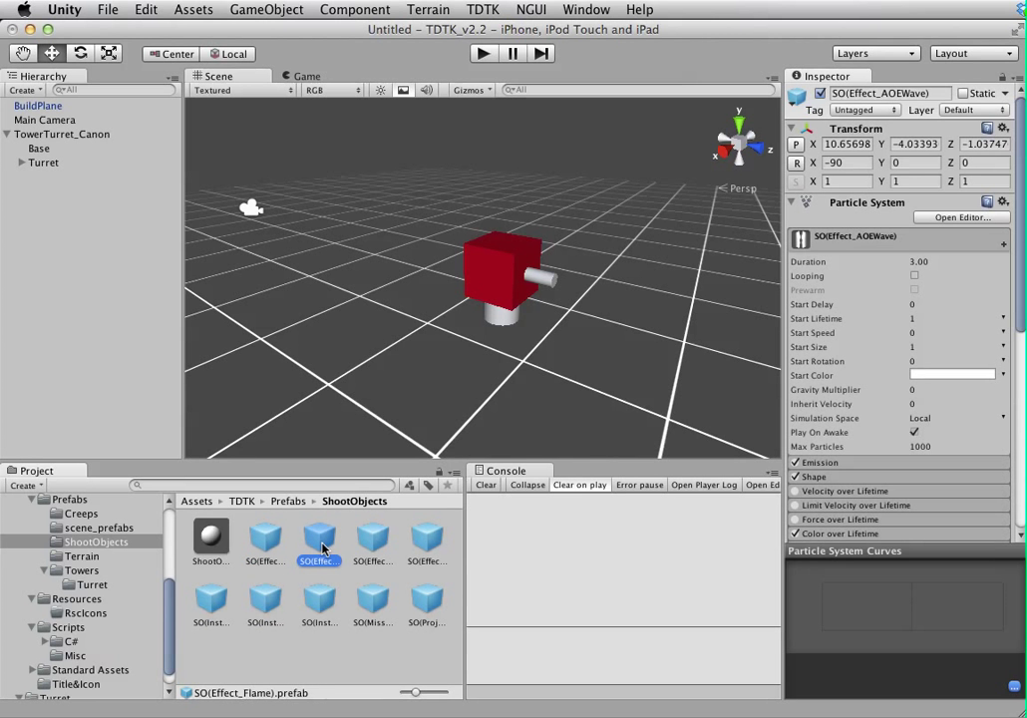
{"action": "scroll", "coordinate": [813, 309], "scroll_direction": "down", "scroll_amount": 10}
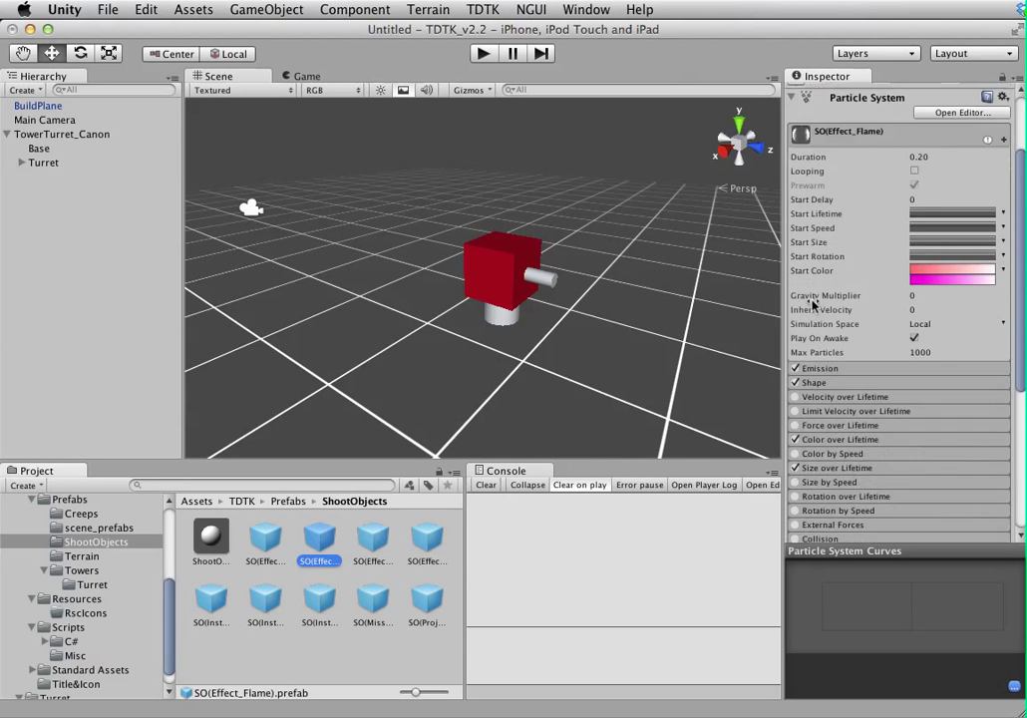
{"action": "scroll", "coordinate": [813, 309], "scroll_direction": "up", "scroll_amount": 10}
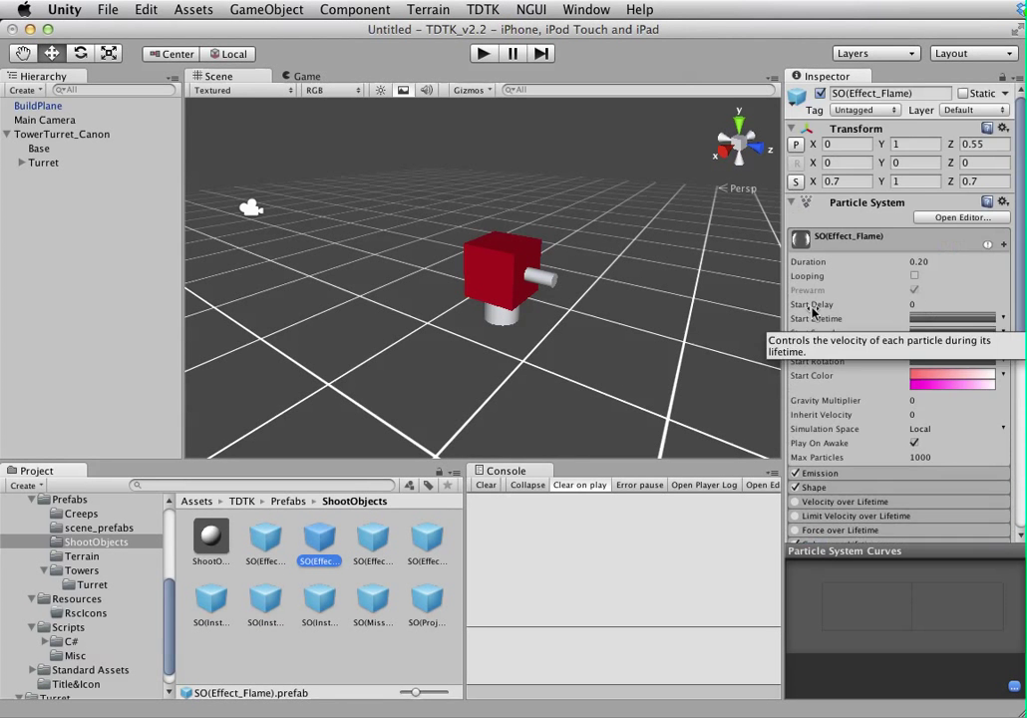
{"action": "scroll", "coordinate": [816, 297], "scroll_direction": "down", "scroll_amount": 6}
{"action": "scroll", "coordinate": [816, 297], "scroll_direction": "down", "scroll_amount": 3}
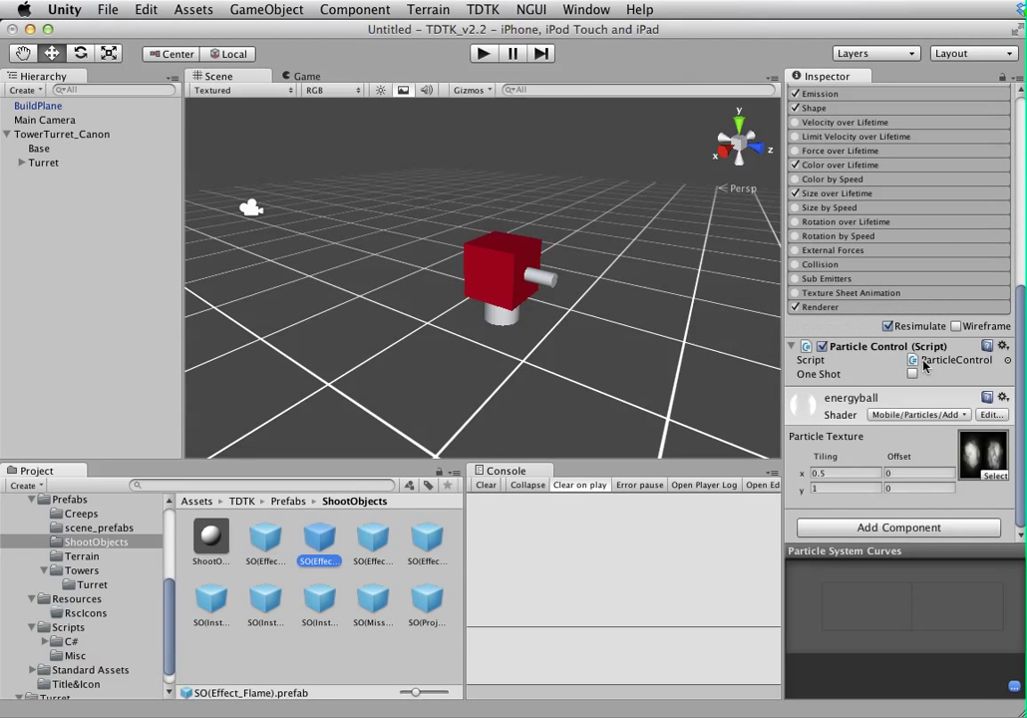
{"action": "left_click", "coordinate": [375, 546]}
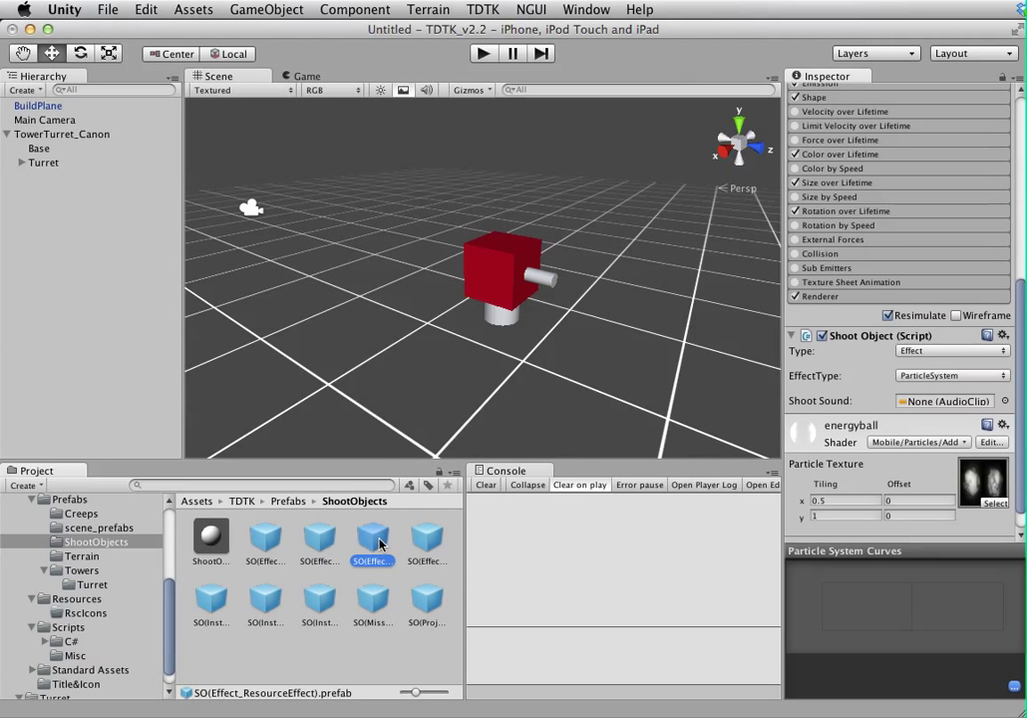
{"action": "left_click", "coordinate": [375, 598]}
- Scroll to the missile's Shoot Object settings and review the Type list, keeping Missile
{"action": "scroll", "coordinate": [828, 299], "scroll_direction": "up", "scroll_amount": 8}
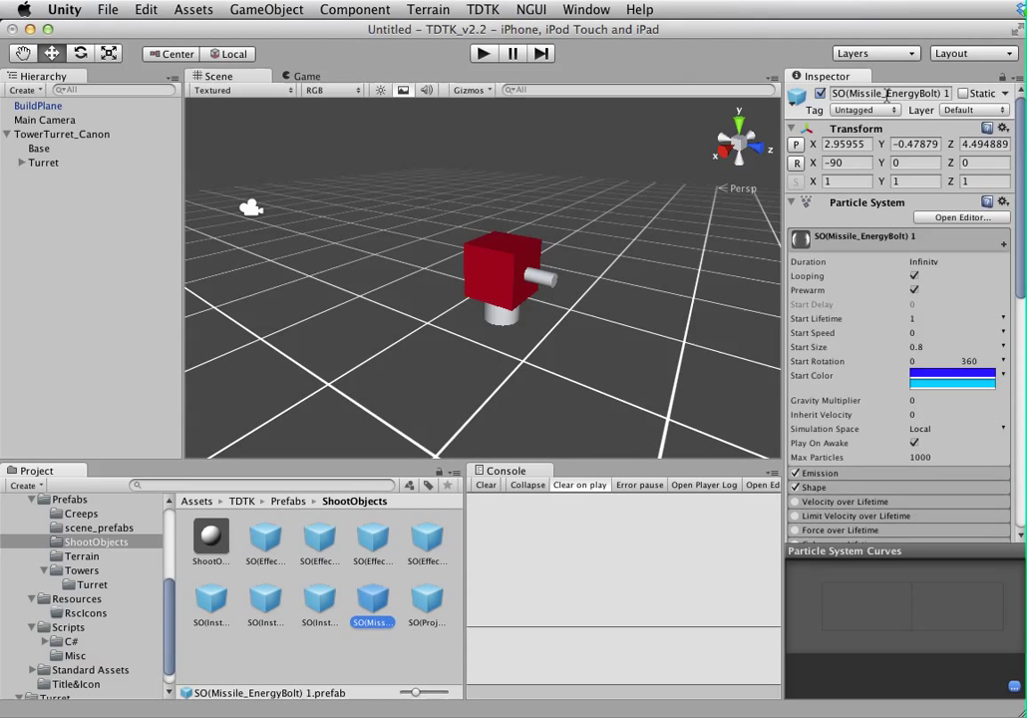
{"action": "scroll", "coordinate": [816, 193], "scroll_direction": "down", "scroll_amount": 6}
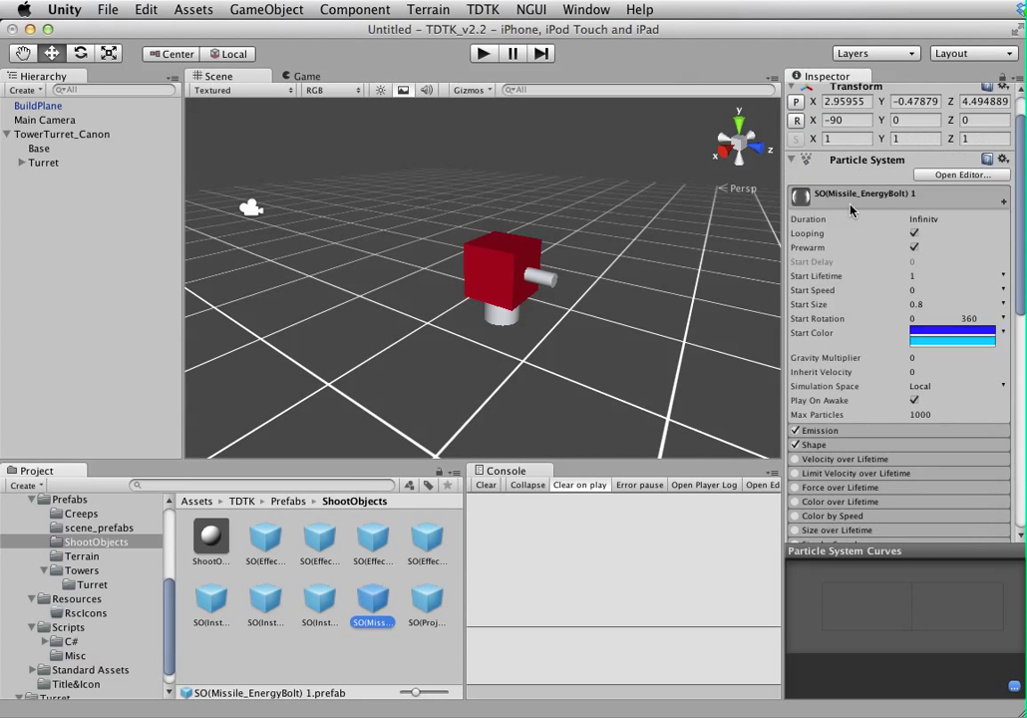
{"action": "scroll", "coordinate": [817, 259], "scroll_direction": "down", "scroll_amount": 5}
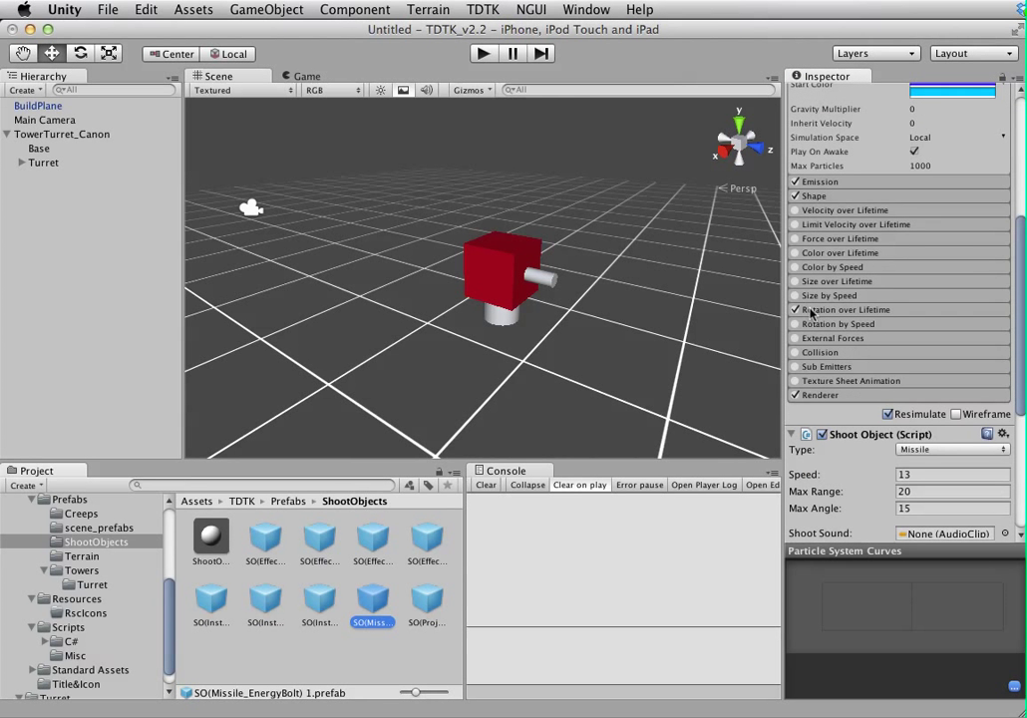
{"action": "scroll", "coordinate": [817, 344], "scroll_direction": "down", "scroll_amount": 4}
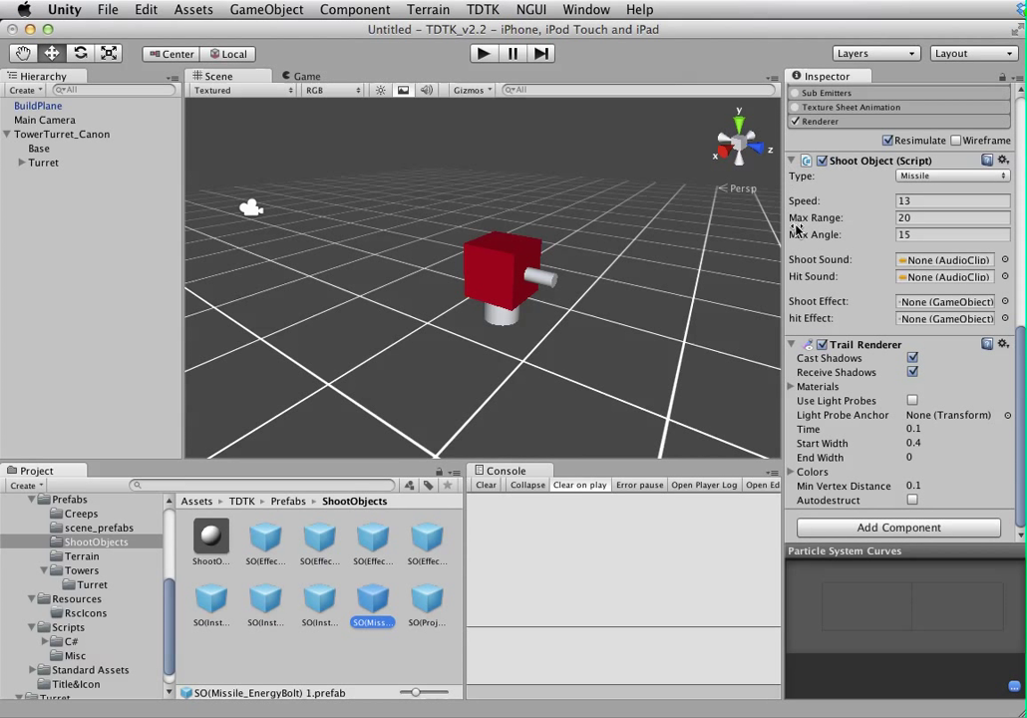
{"action": "left_click", "coordinate": [915, 174]}
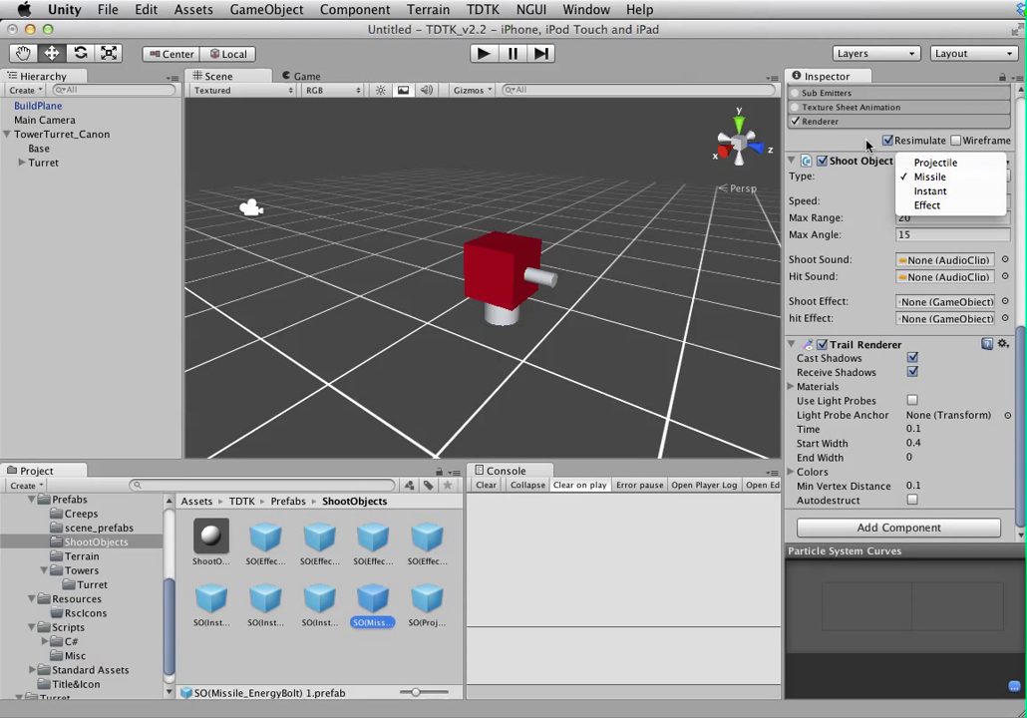
{"action": "left_click", "coordinate": [927, 178]}
- Dismiss the Type list unchanged and reselect the TowerTurret_Canon tower
{"action": "left_click", "coordinate": [926, 179]}
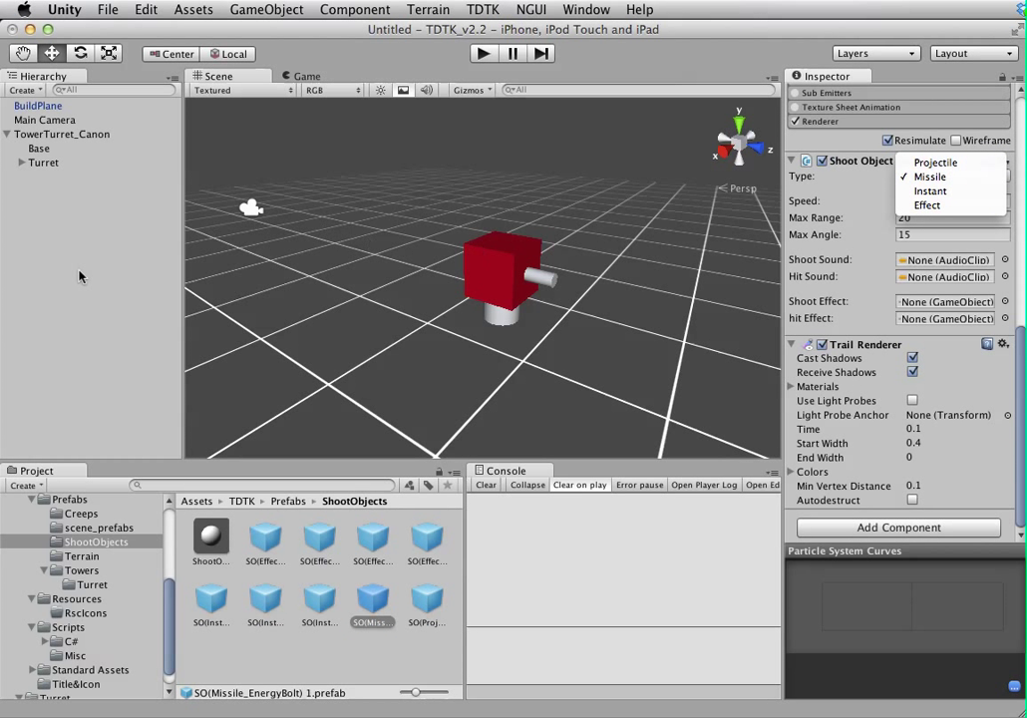
{"action": "left_click", "coordinate": [110, 230]}
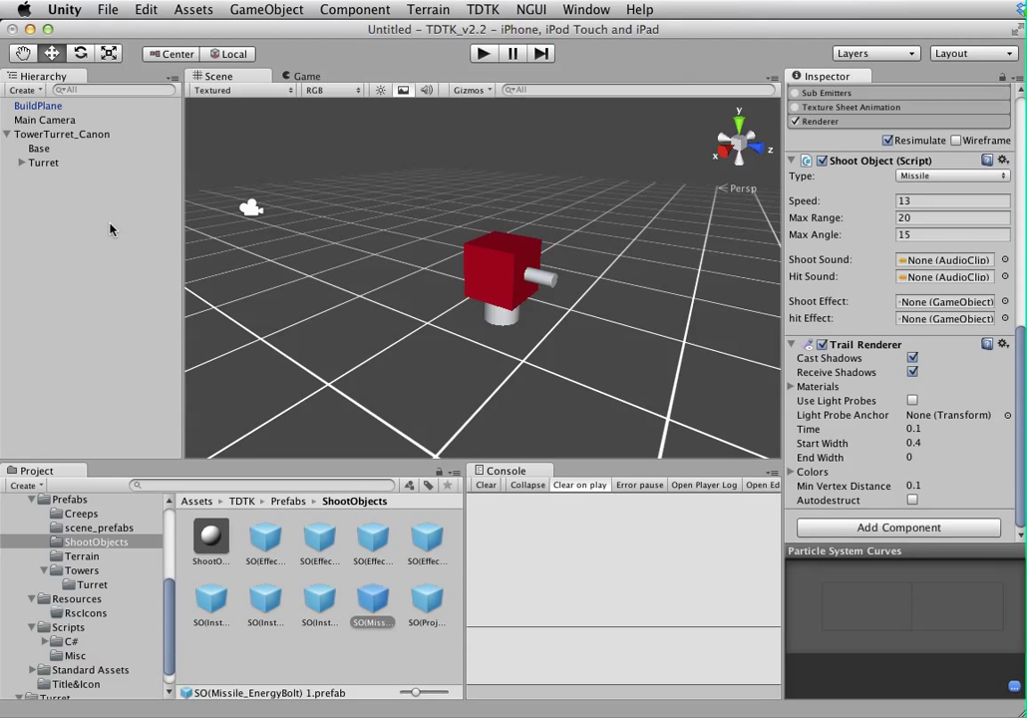
{"action": "left_click", "coordinate": [85, 138]}
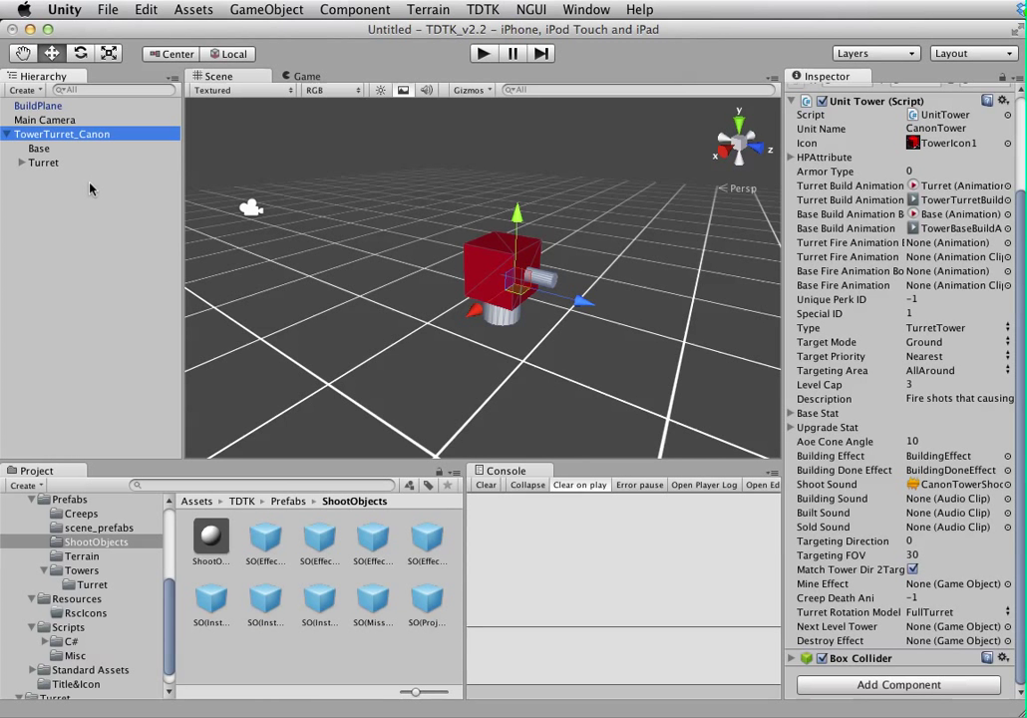
- Select the tower's Turret child object
{"action": "left_click", "coordinate": [51, 165]}
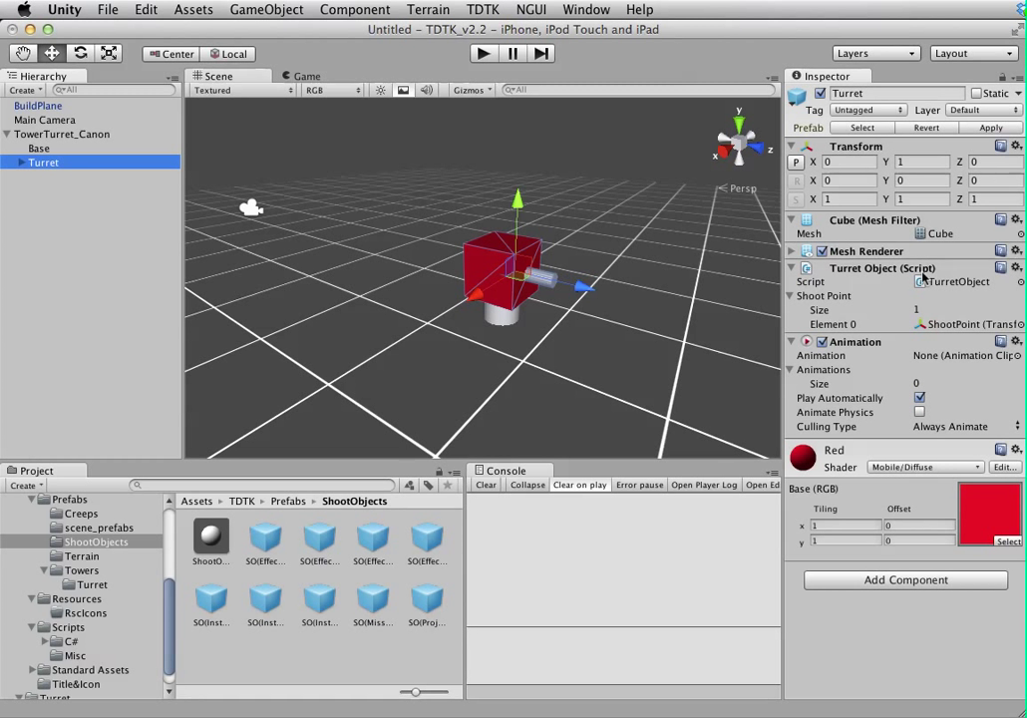
- Ping the TurretObject script in Project and select ShootPoint under the expanded Turret
{"action": "left_click", "coordinate": [952, 283]}
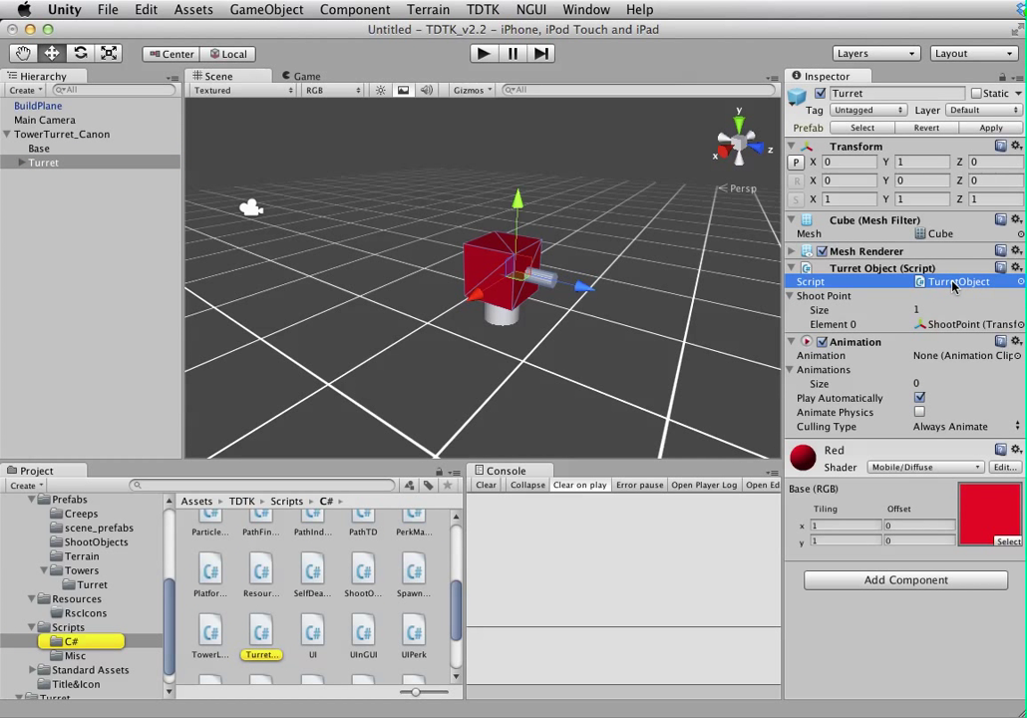
{"action": "left_click", "coordinate": [21, 162]}
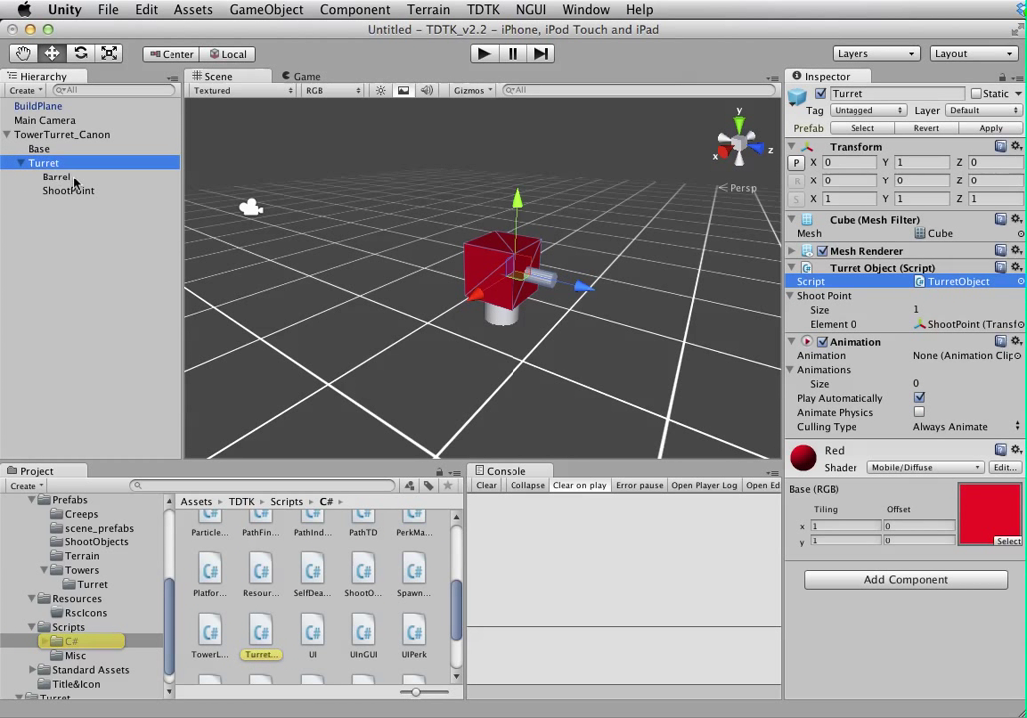
{"action": "left_click", "coordinate": [71, 192]}
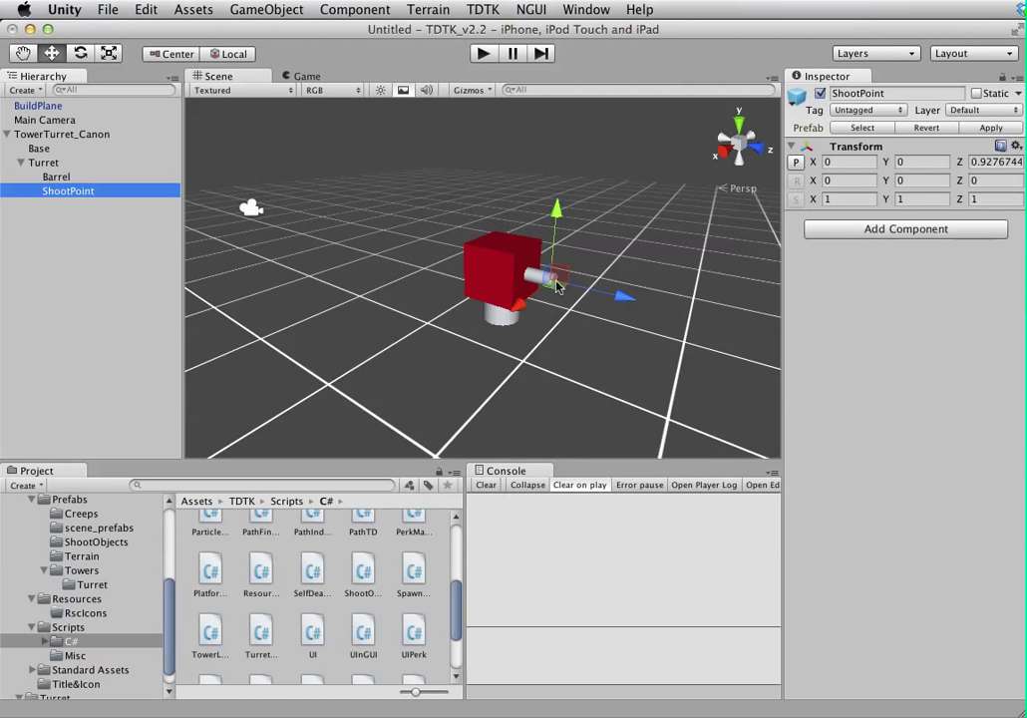
- Orbit and zoom to confirm ShootPoint sits at the barrel's tip, ending on Turret
{"action": "left_click_drag", "start_coordinate": [623, 302], "coordinate": [459, 282], "text": "alt"}
{"action": "scroll", "coordinate": [578, 263], "scroll_direction": "up", "scroll_amount": 2}
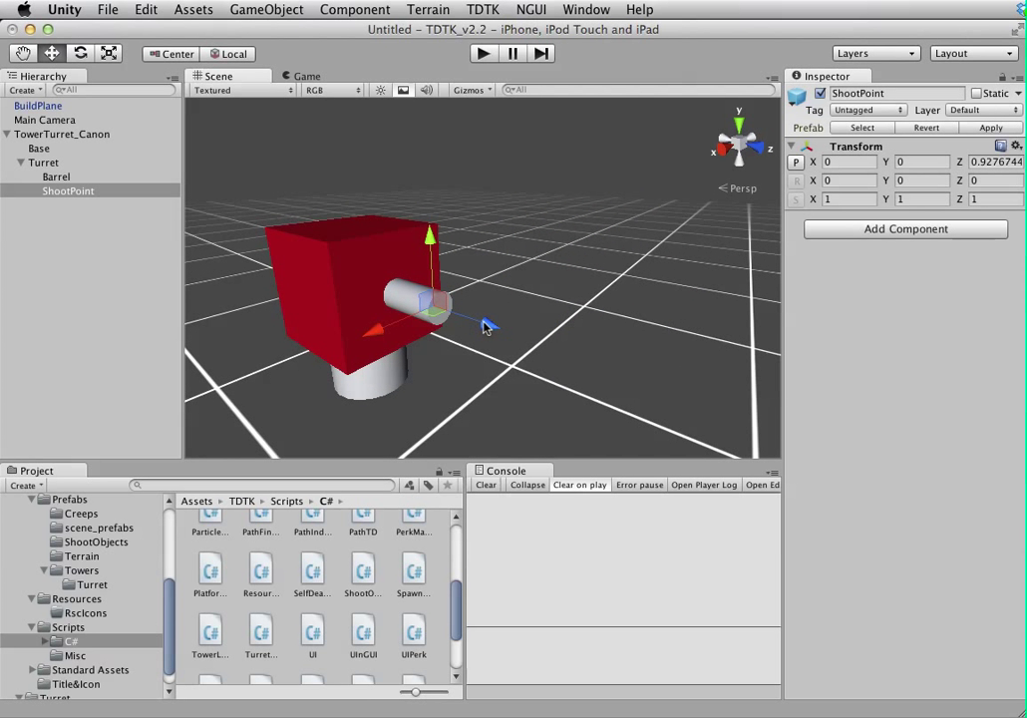
{"action": "left_click", "coordinate": [42, 161]}
{"action": "left_click", "coordinate": [63, 193]}
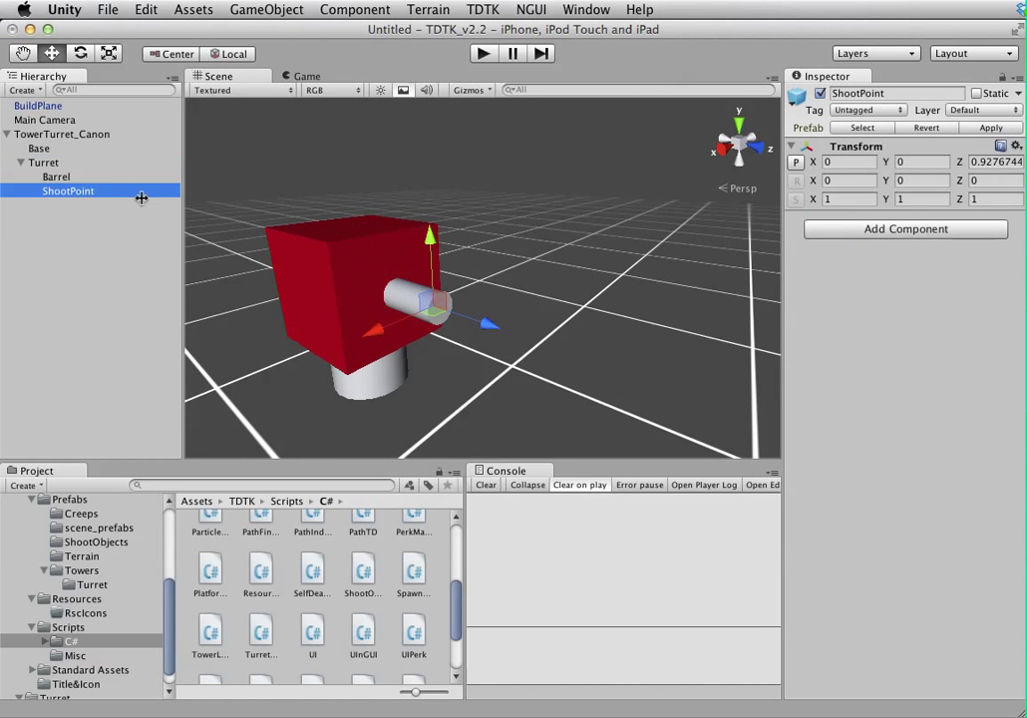
{"action": "left_click", "coordinate": [55, 163]}
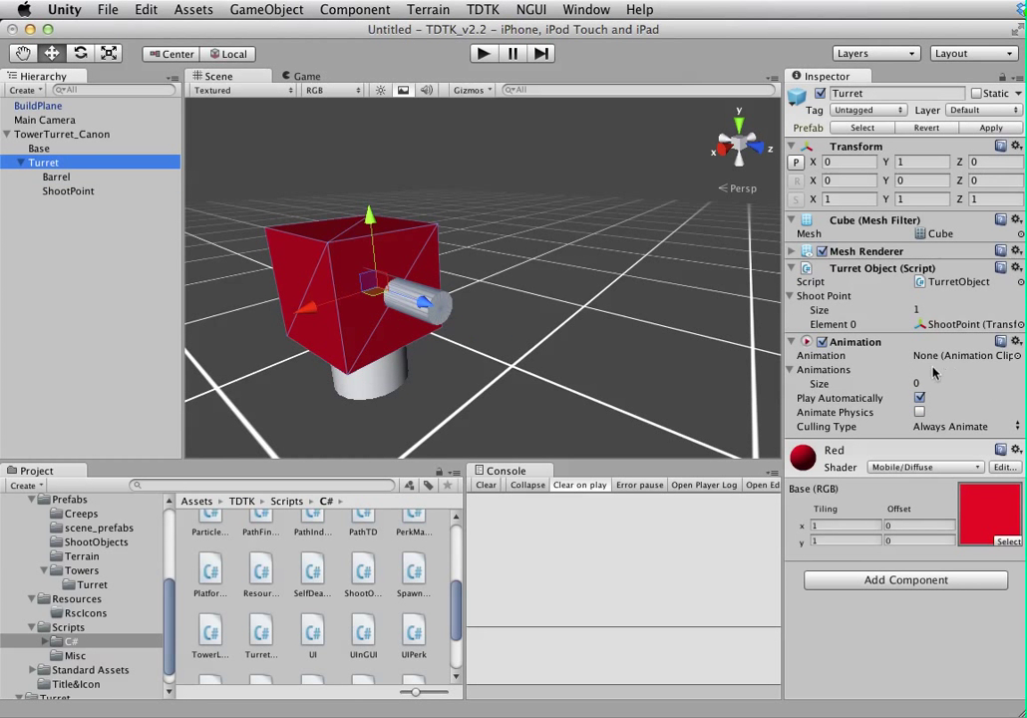
- Change the Turret's Shoot Point Size to 2, then back to 1
{"action": "left_click", "coordinate": [929, 309]}
{"action": "type", "text": "2"}
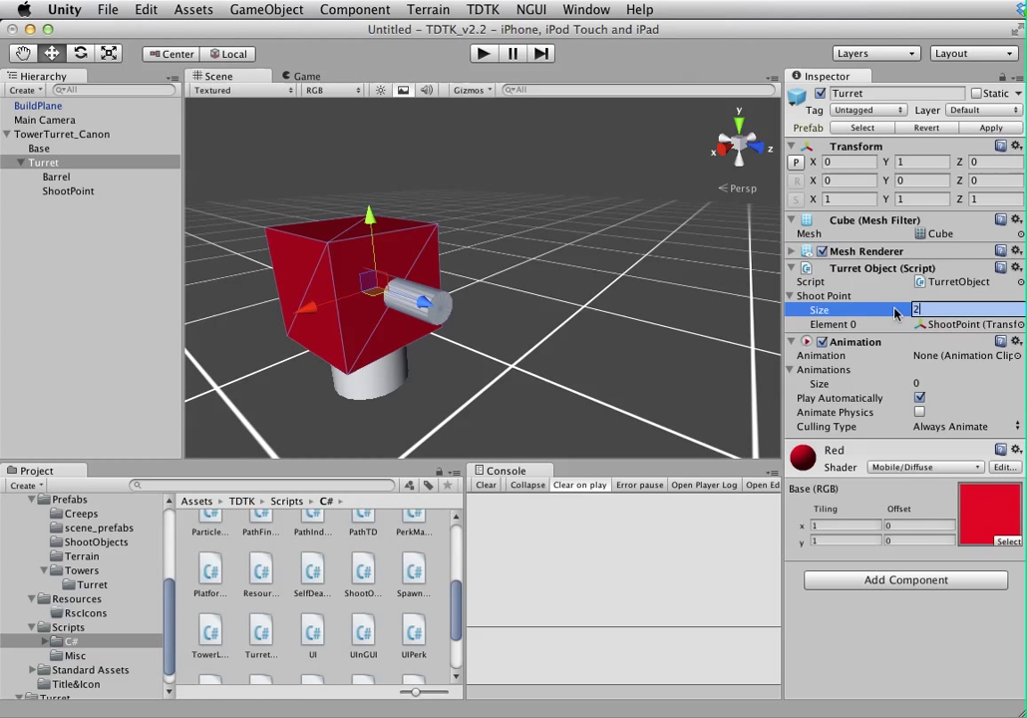
{"action": "key", "text": "Return"}
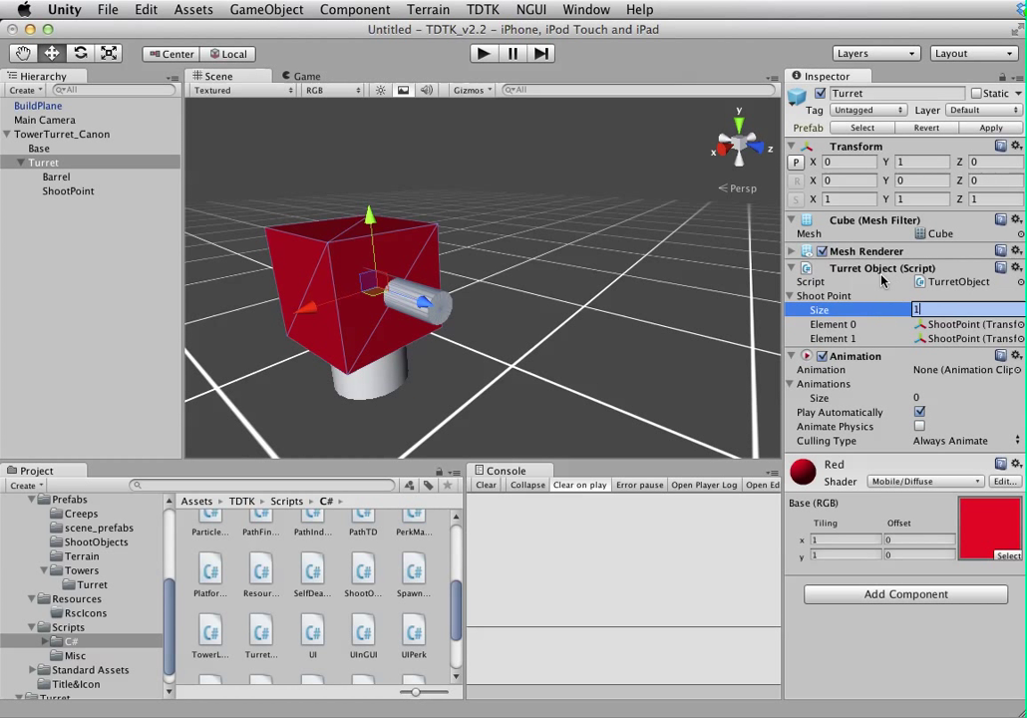
{"action": "type", "text": "1"}
{"action": "key", "text": "Return"}
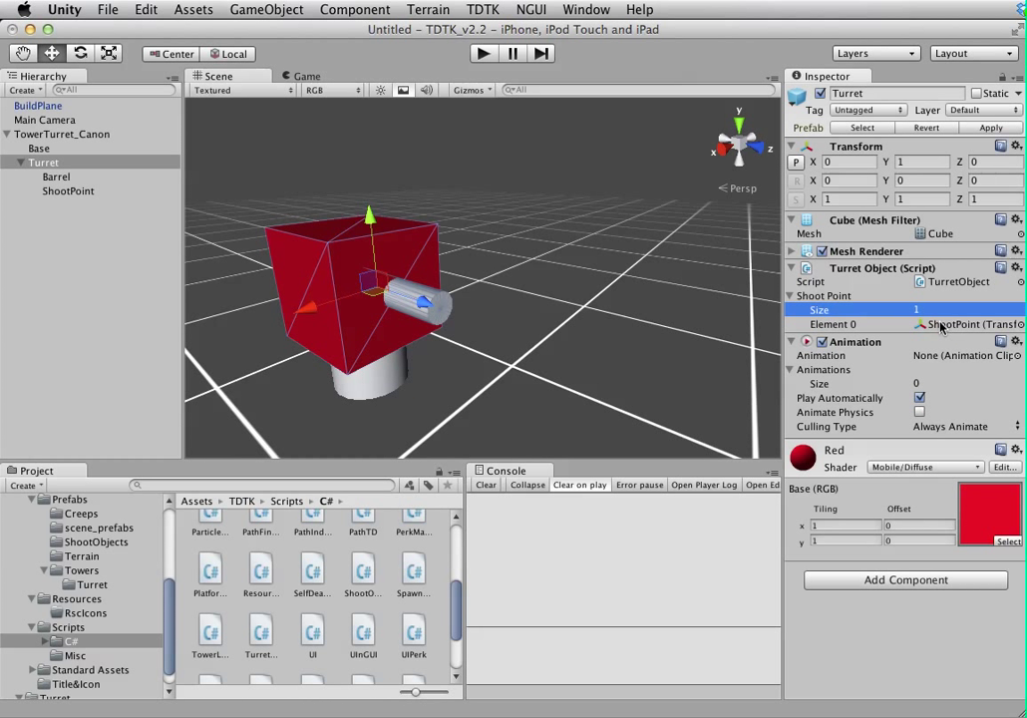
- Select the TowerTurret_Canon root and bring up the TDTK menu
{"action": "left_click", "coordinate": [62, 135]}
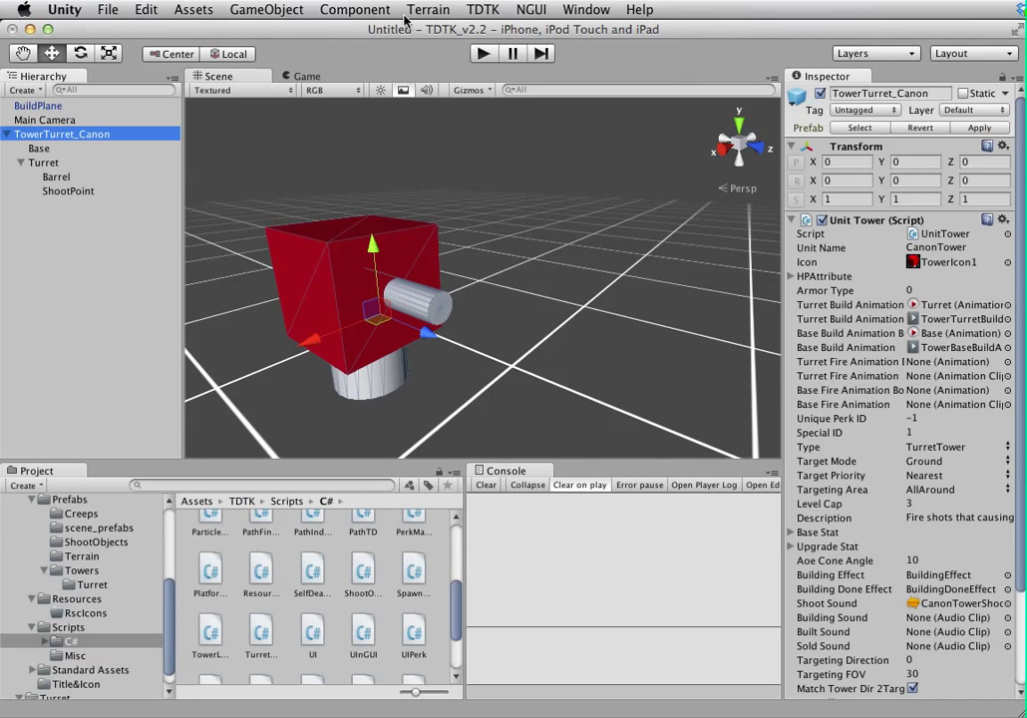
{"action": "left_click", "coordinate": [329, 12]}
{"action": "mouse_move", "coordinate": [485, 10]}
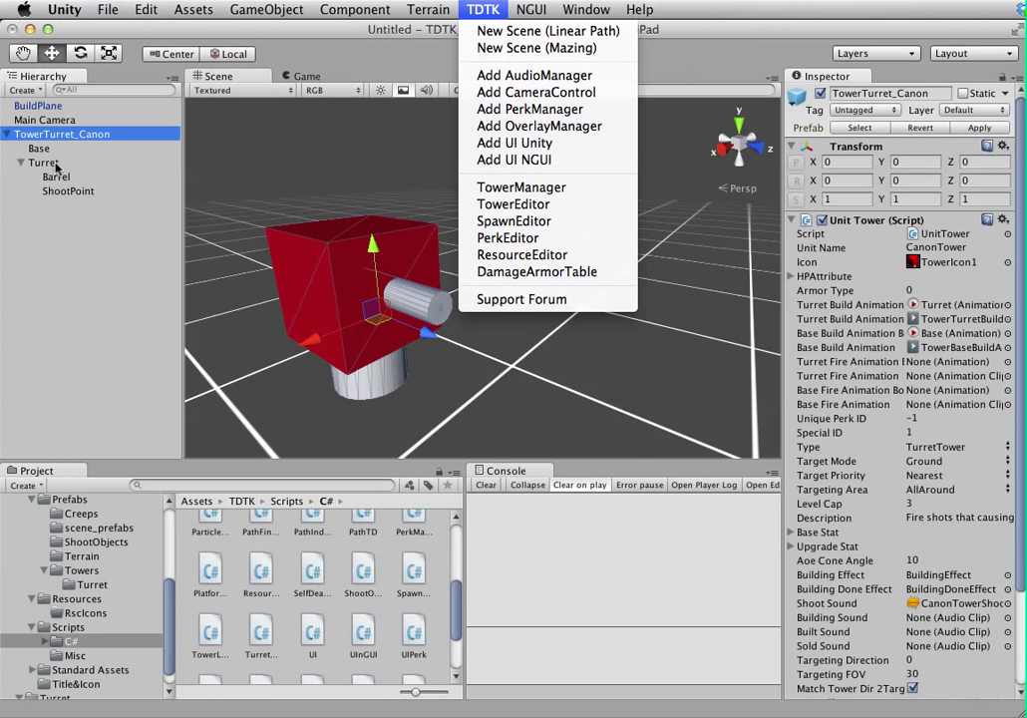
- Open the TDTK TowerEditor and scroll through CanonTower's three levels, ShootObj and TurretObj fields
{"action": "left_click", "coordinate": [513, 204]}
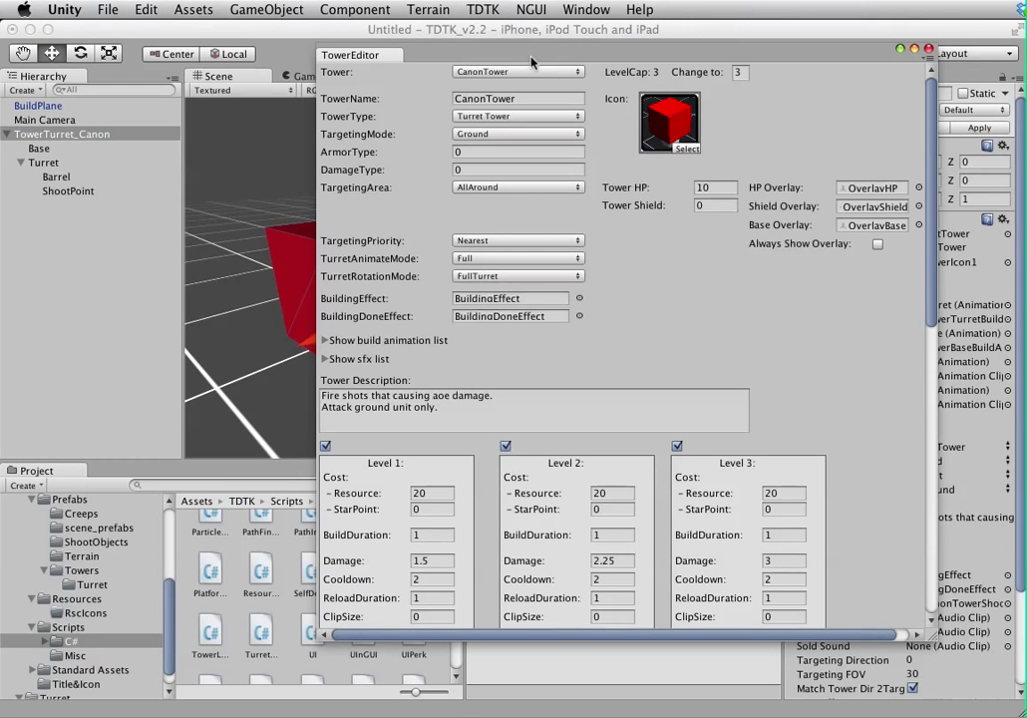
{"action": "scroll", "coordinate": [807, 293], "scroll_direction": "down", "scroll_amount": 12}
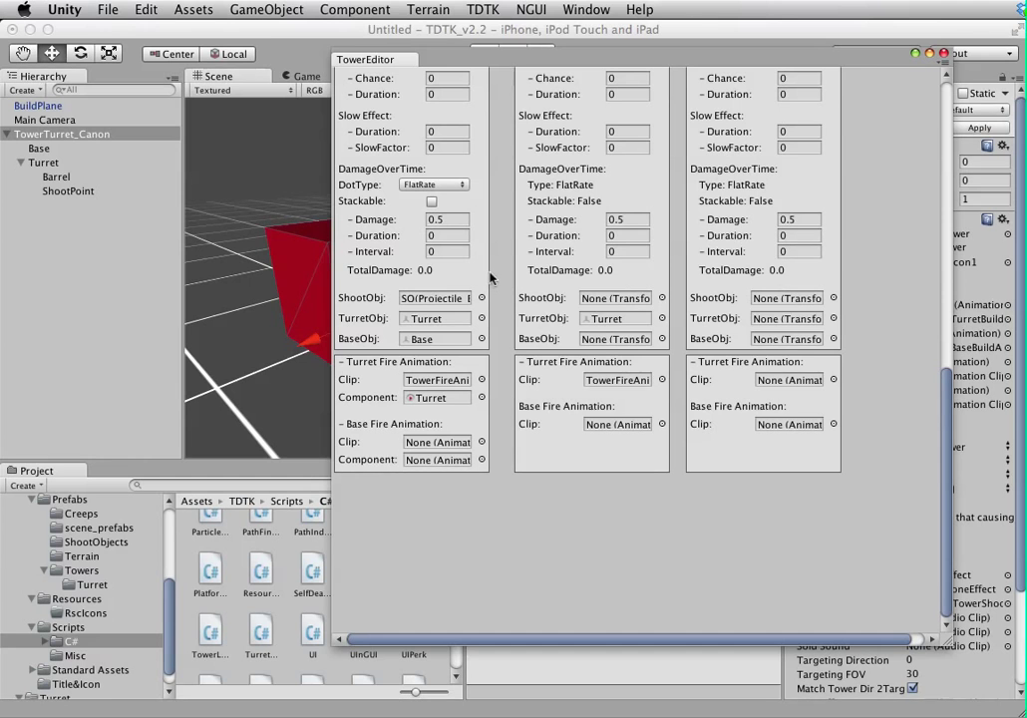
{"action": "scroll", "coordinate": [492, 317], "scroll_direction": "up", "scroll_amount": 3}
{"action": "scroll", "coordinate": [492, 317], "scroll_direction": "up", "scroll_amount": 10}
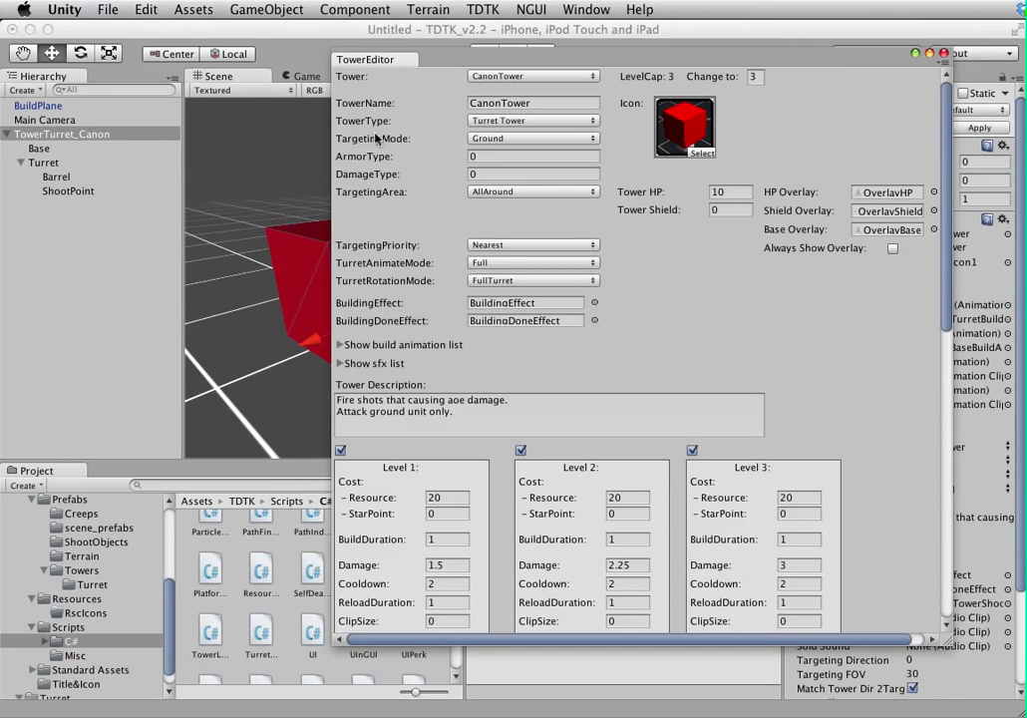
{"action": "scroll", "coordinate": [561, 260], "scroll_direction": "down", "scroll_amount": 12}
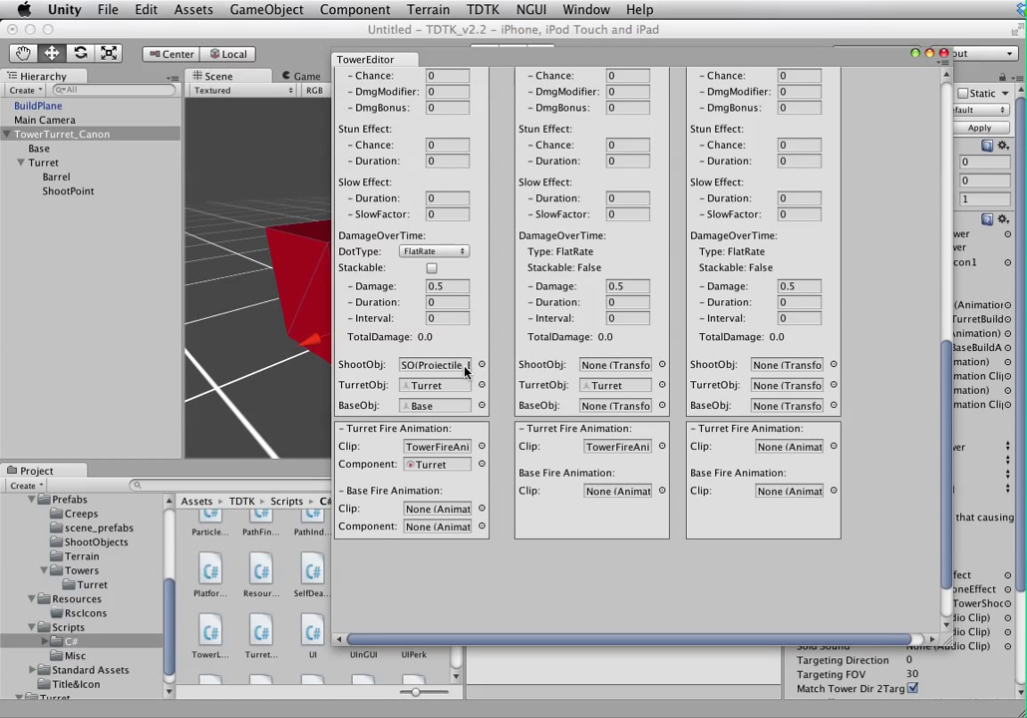
{"action": "scroll", "coordinate": [534, 390], "scroll_direction": "up", "scroll_amount": 5}
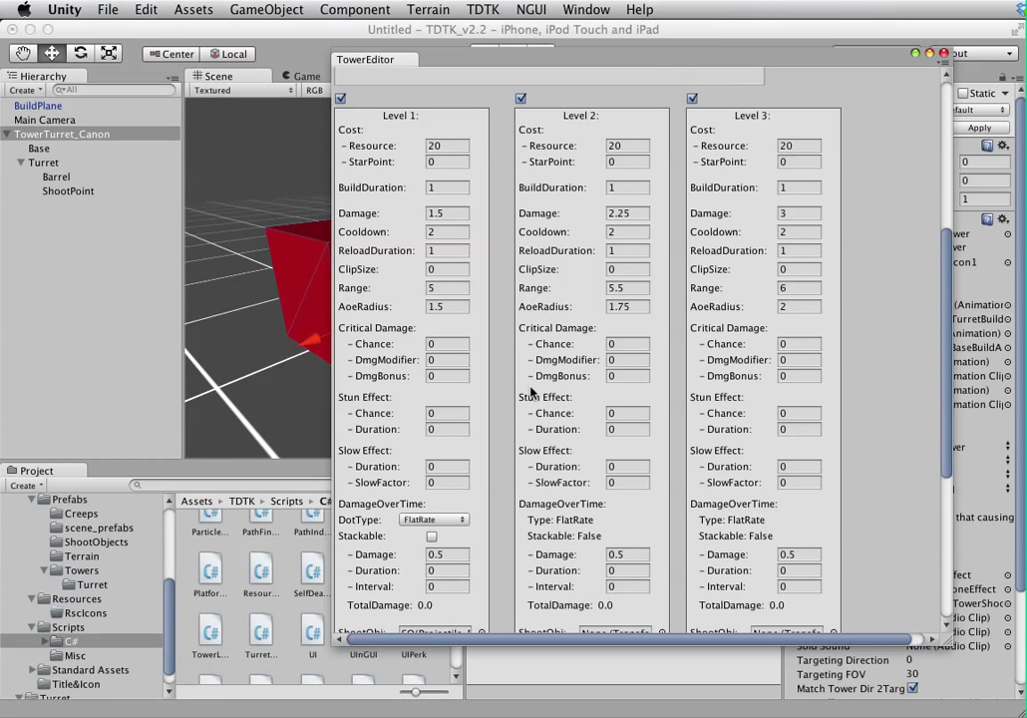
{"action": "scroll", "coordinate": [531, 392], "scroll_direction": "down", "scroll_amount": 8}
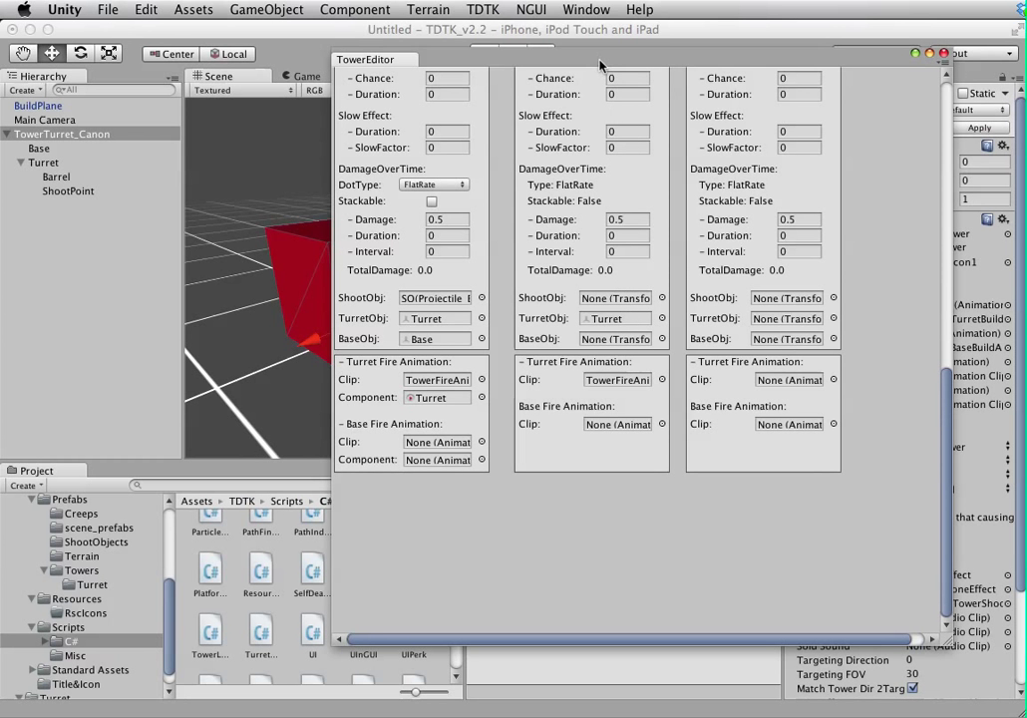
- Drag the TowerEditor to the right and ping the Turret prefab from its TurretObj field
{"action": "left_click_drag", "start_coordinate": [601, 64], "coordinate": [778, 94]}
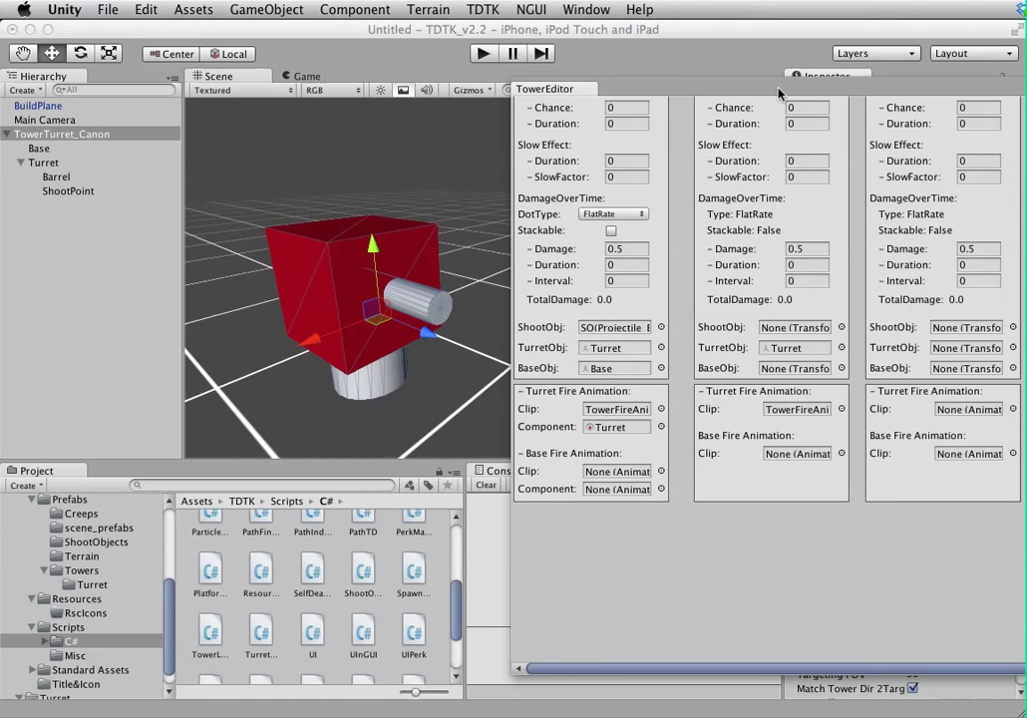
{"action": "left_click", "coordinate": [789, 349]}
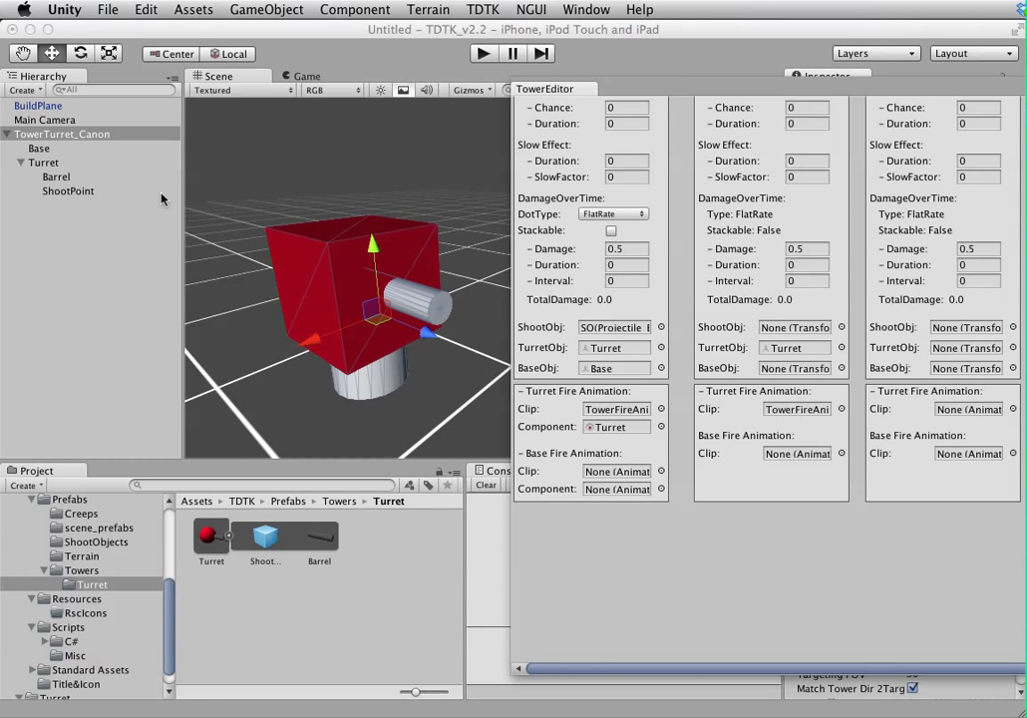
- Inspect the tower's Base and Turret parts and the TowerTurret_Canon root's Unit Tower settings
{"action": "left_click", "coordinate": [44, 160]}
{"action": "left_click", "coordinate": [40, 150]}
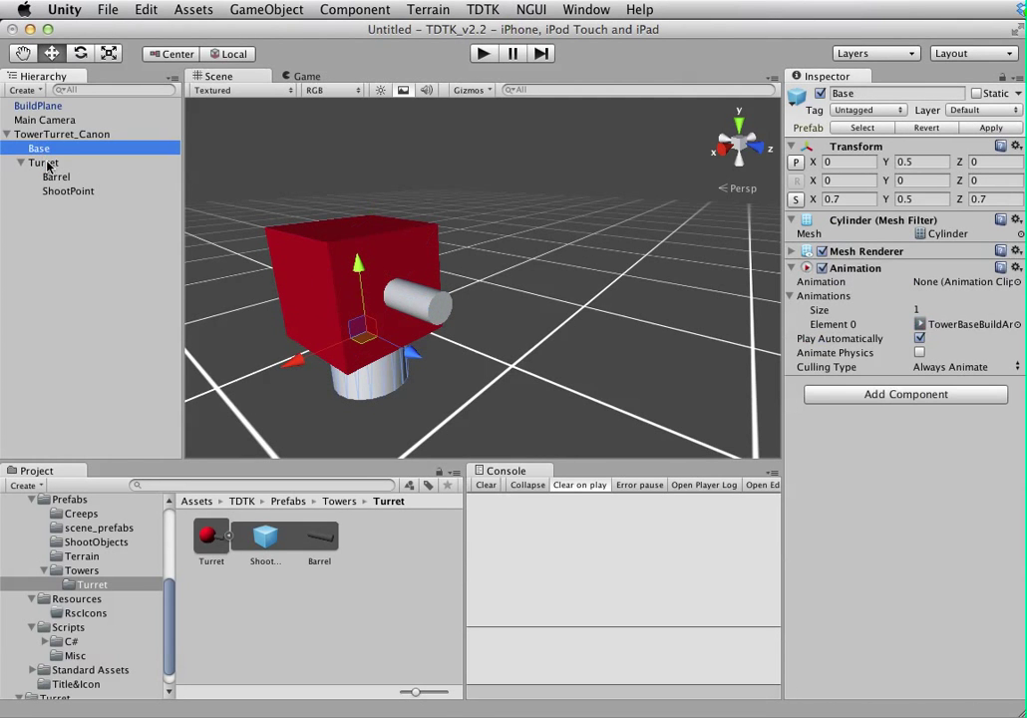
{"action": "left_click", "coordinate": [52, 162]}
{"action": "left_click", "coordinate": [59, 136]}
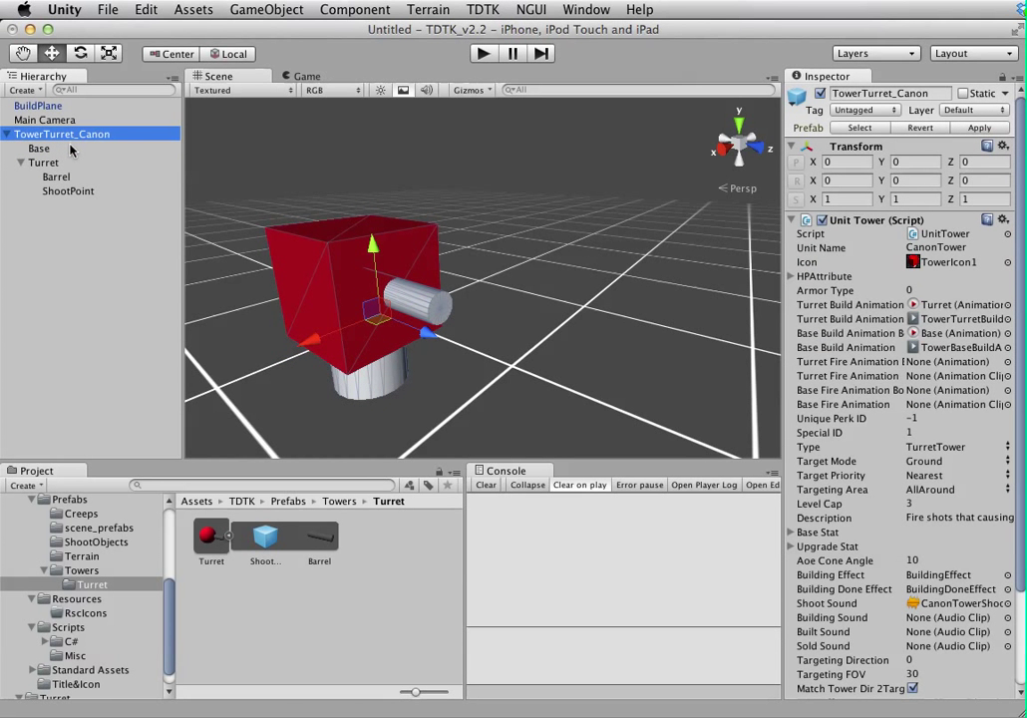
{"action": "left_click", "coordinate": [62, 147]}
{"action": "left_click", "coordinate": [64, 165]}
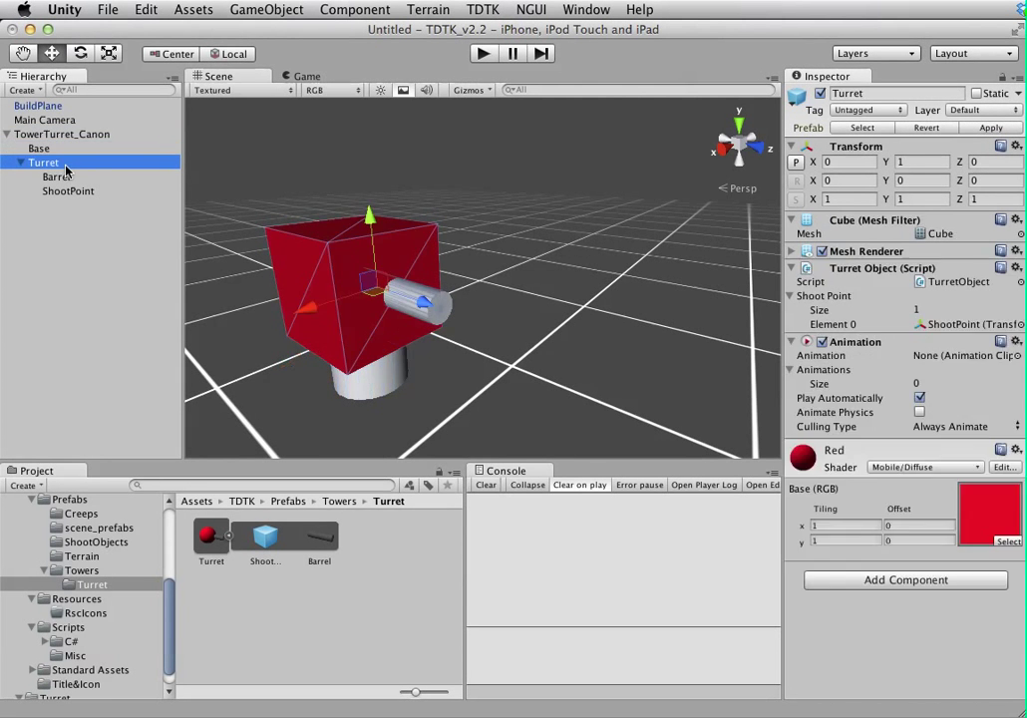
{"action": "left_click", "coordinate": [73, 136]}
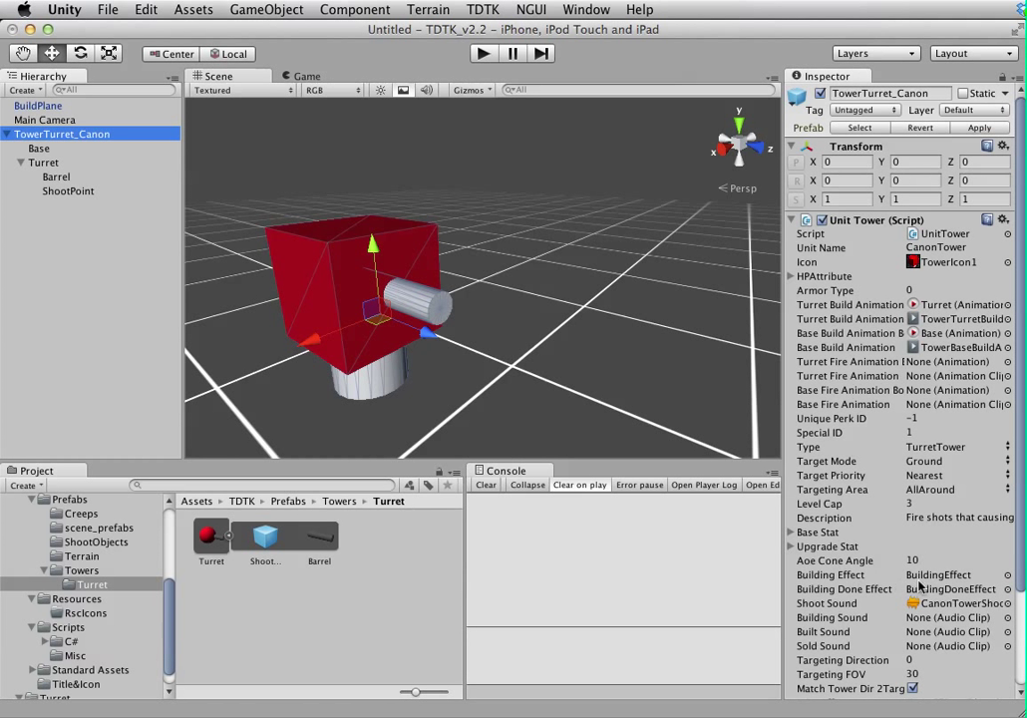
- Open the ShootObjects folder and rotate the ShootObject_Basic projectile's preview
{"action": "left_click", "coordinate": [89, 541]}
{"action": "left_click", "coordinate": [210, 537]}
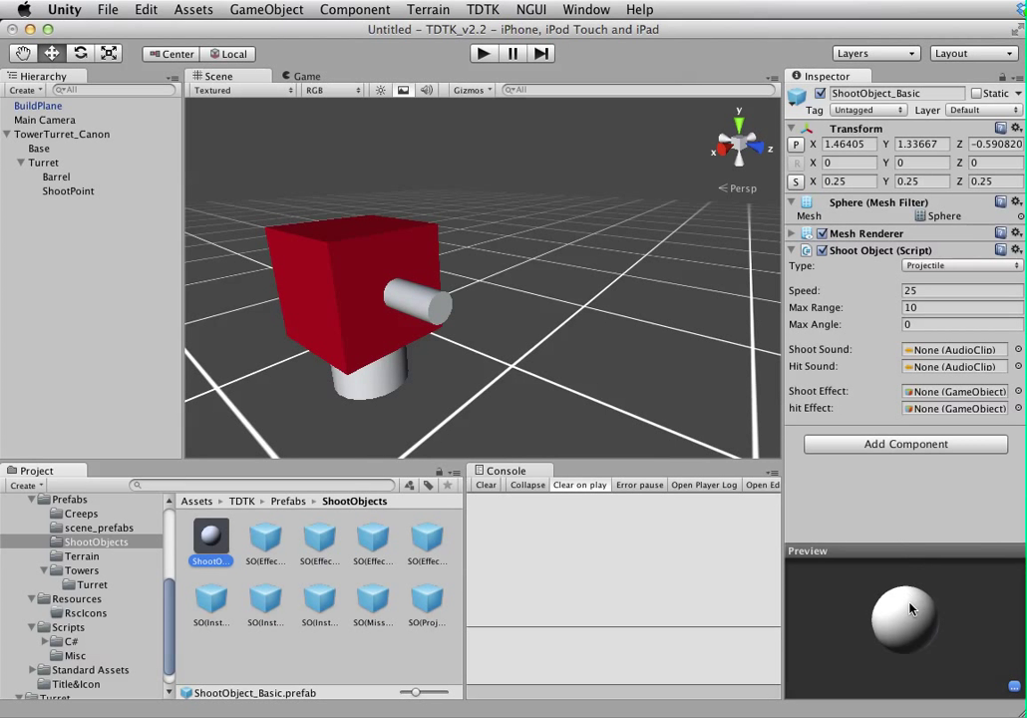
{"action": "left_click_drag", "start_coordinate": [924, 622], "coordinate": [904, 607]}
- Inspect the Turret cube, Base cylinder and Barrel cylinder, ending on Base
{"action": "left_click", "coordinate": [49, 163]}
{"action": "left_click", "coordinate": [47, 149]}
{"action": "left_click", "coordinate": [47, 165]}
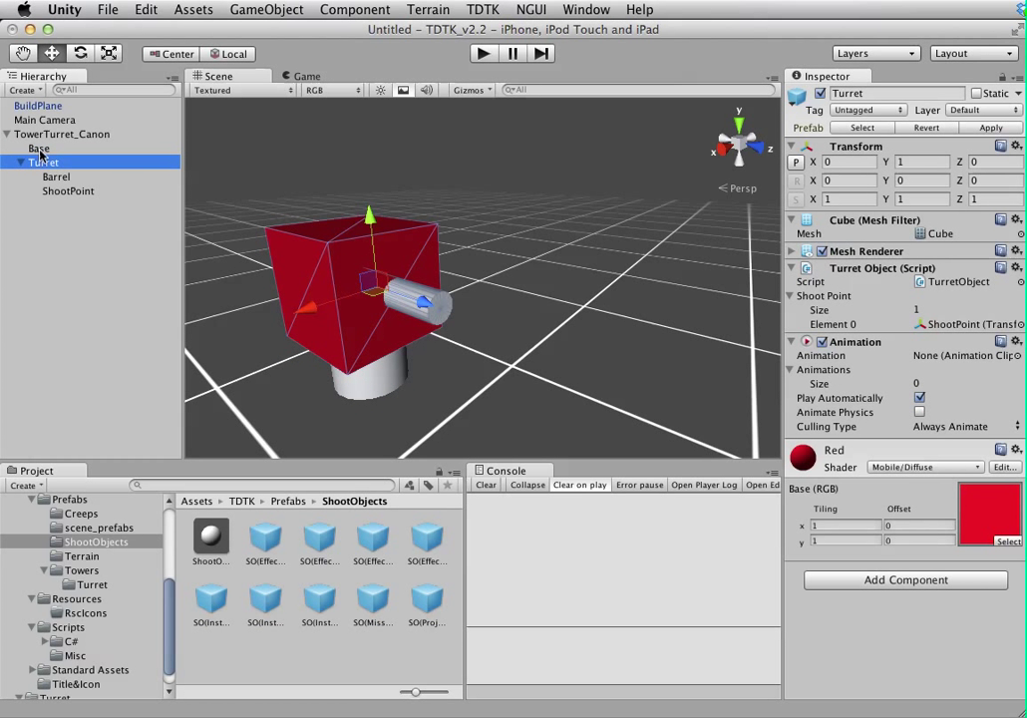
{"action": "left_click", "coordinate": [42, 149]}
{"action": "left_click", "coordinate": [53, 165]}
{"action": "left_click", "coordinate": [52, 178]}
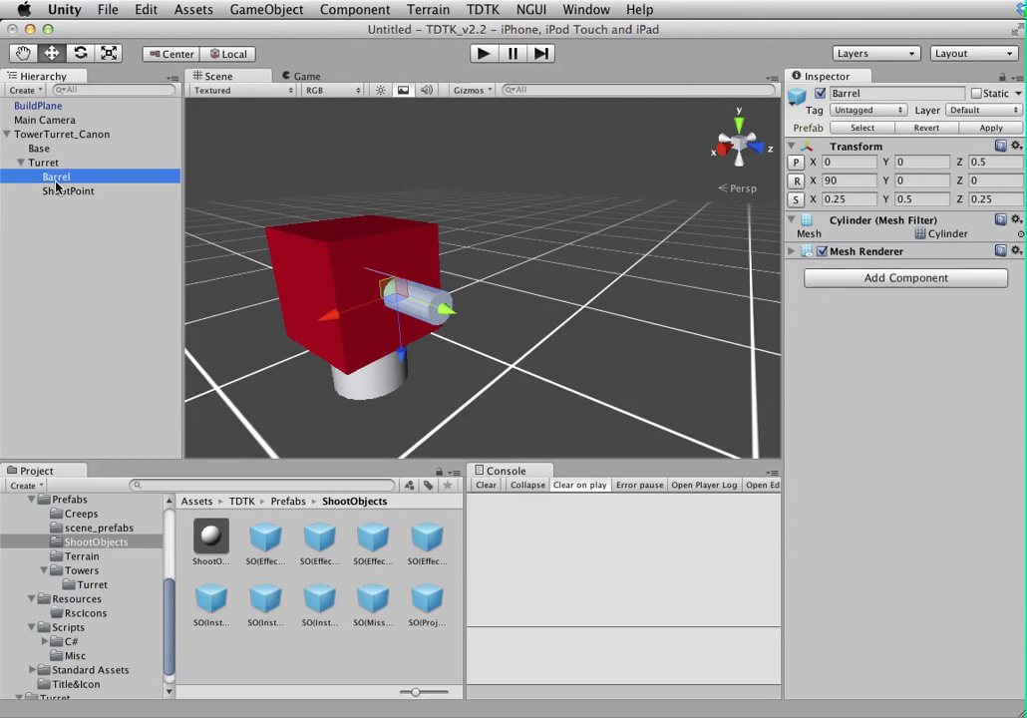
{"action": "left_click", "coordinate": [50, 163]}
{"action": "left_click", "coordinate": [53, 149]}
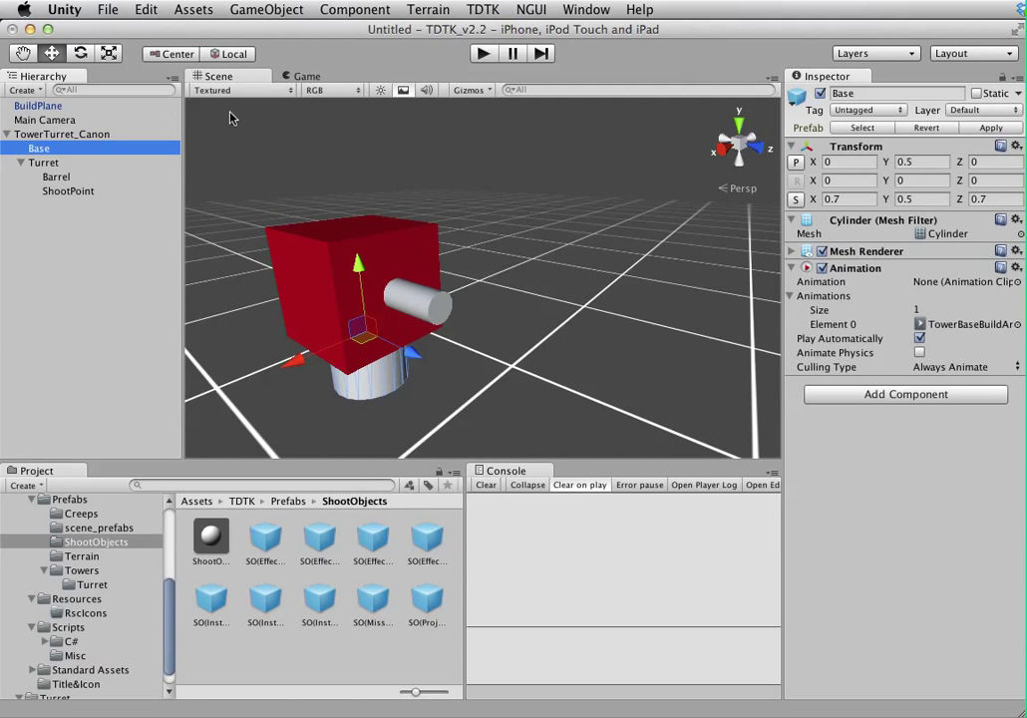
- Drag turret-03_Z from the Turret folder into the scene and move it to Z 2.067543
{"action": "scroll", "coordinate": [306, 177], "scroll_direction": "down", "scroll_amount": 4}
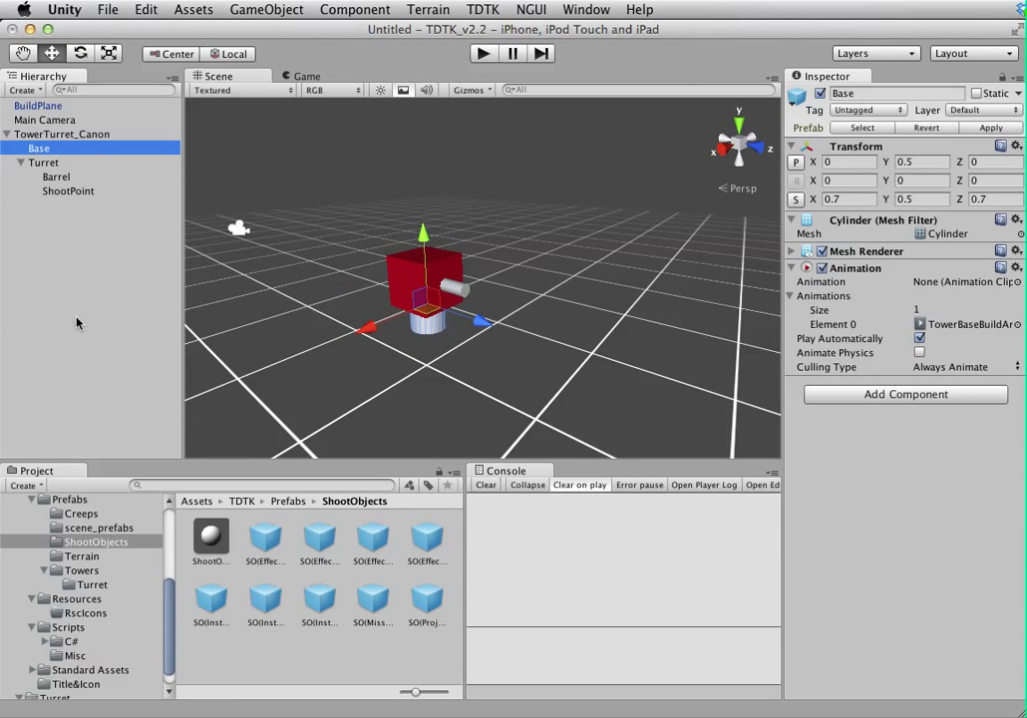
{"action": "left_click", "coordinate": [68, 642]}
{"action": "scroll", "coordinate": [69, 642], "scroll_direction": "down", "scroll_amount": 1}
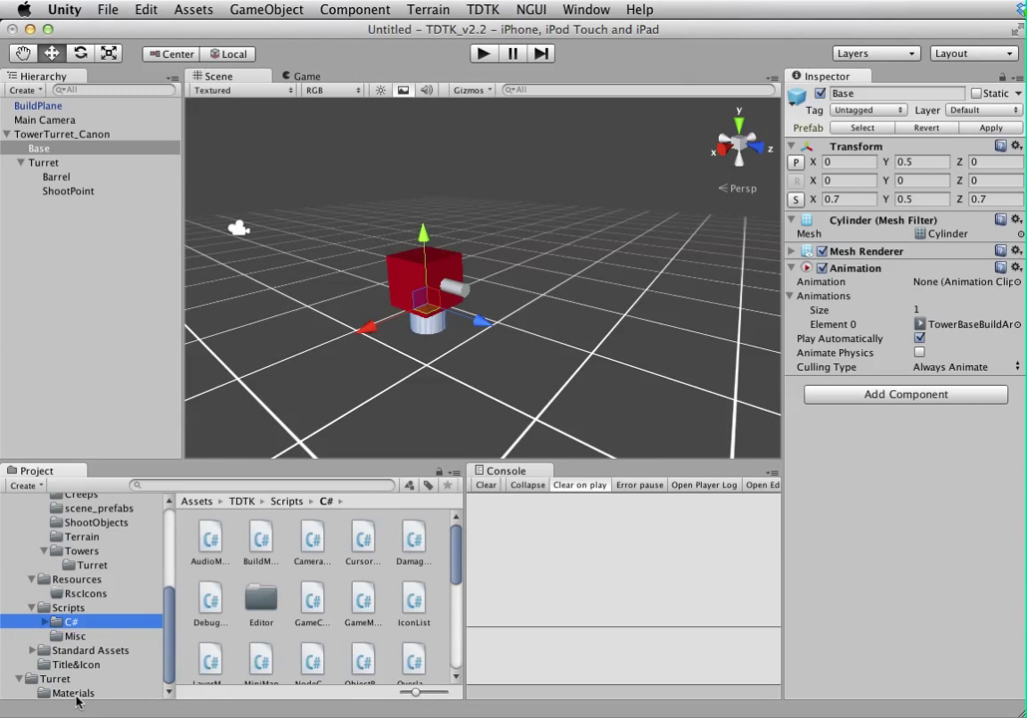
{"action": "left_click", "coordinate": [58, 680]}
{"action": "left_click_drag", "start_coordinate": [283, 546], "coordinate": [55, 356]}
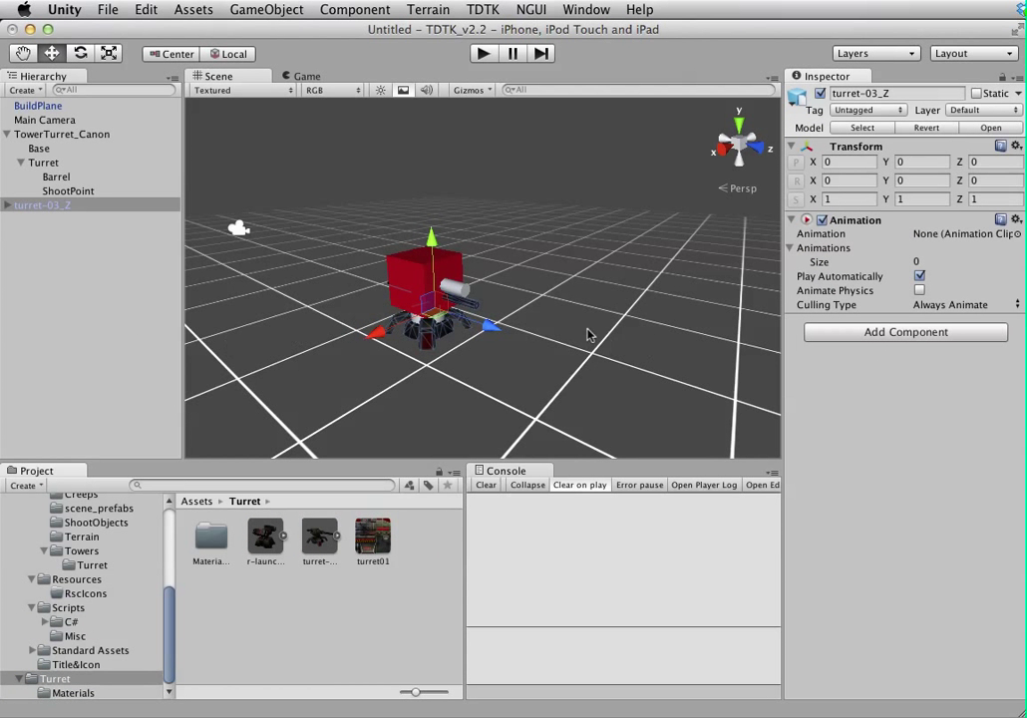
{"action": "left_click_drag", "start_coordinate": [492, 327], "coordinate": [557, 375]}
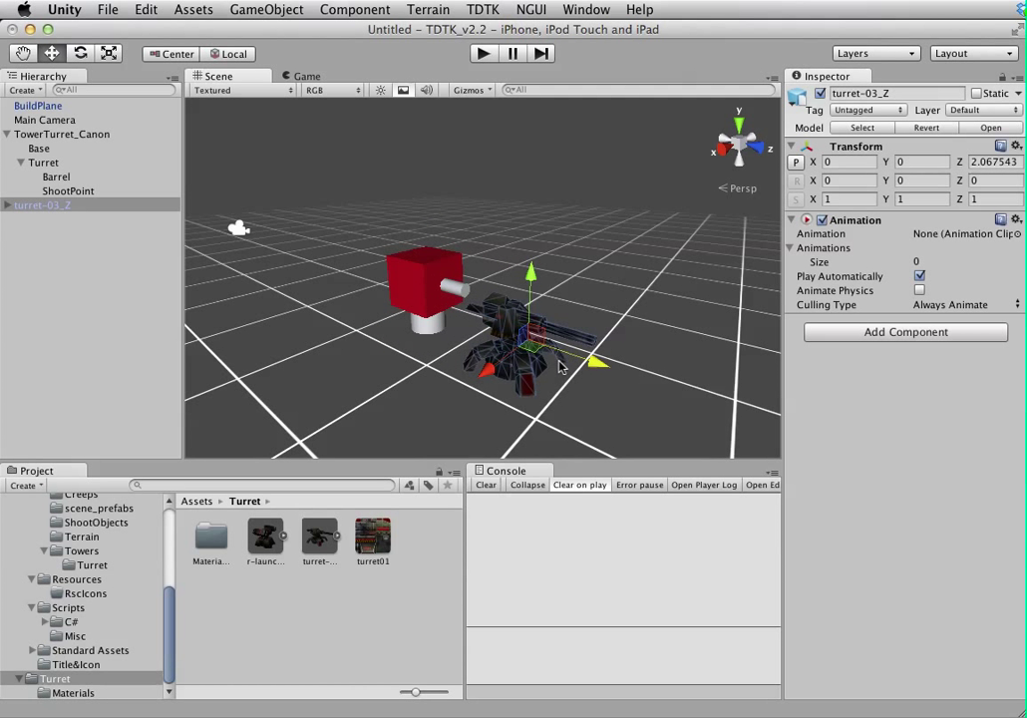
- Create an empty GameObject and attach the UnitTower script found by searching 'unittower'
{"action": "left_click", "coordinate": [266, 9]}
{"action": "left_click", "coordinate": [280, 30]}
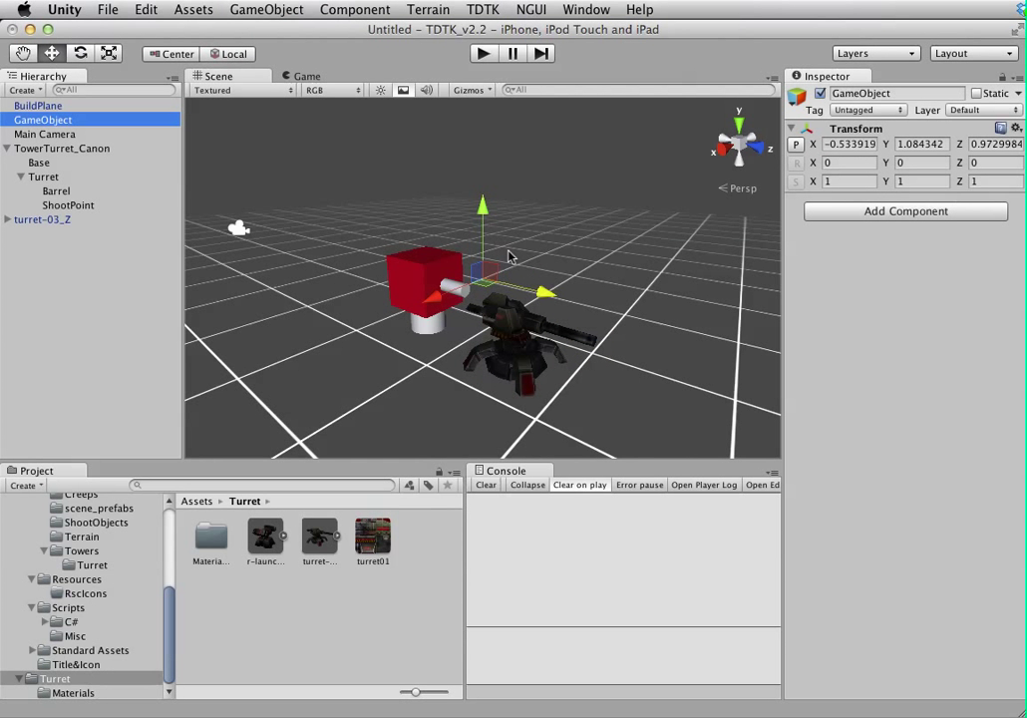
{"action": "left_click", "coordinate": [183, 486]}
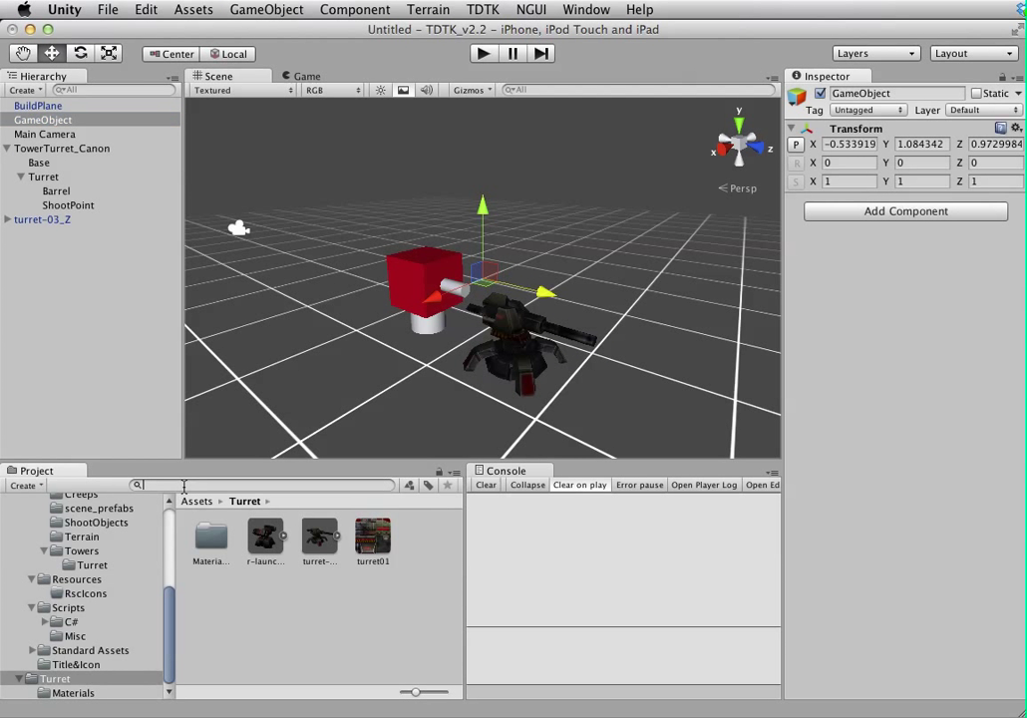
{"action": "type", "text": "unit"}
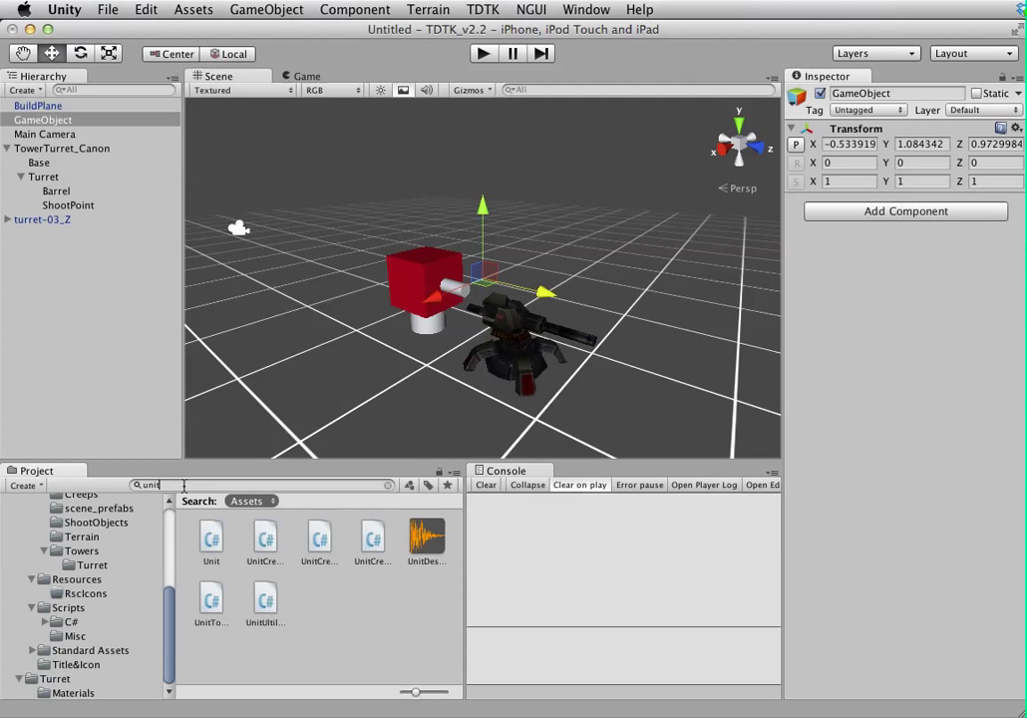
{"action": "type", "text": "tower"}
{"action": "left_click_drag", "start_coordinate": [210, 539], "coordinate": [827, 343]}
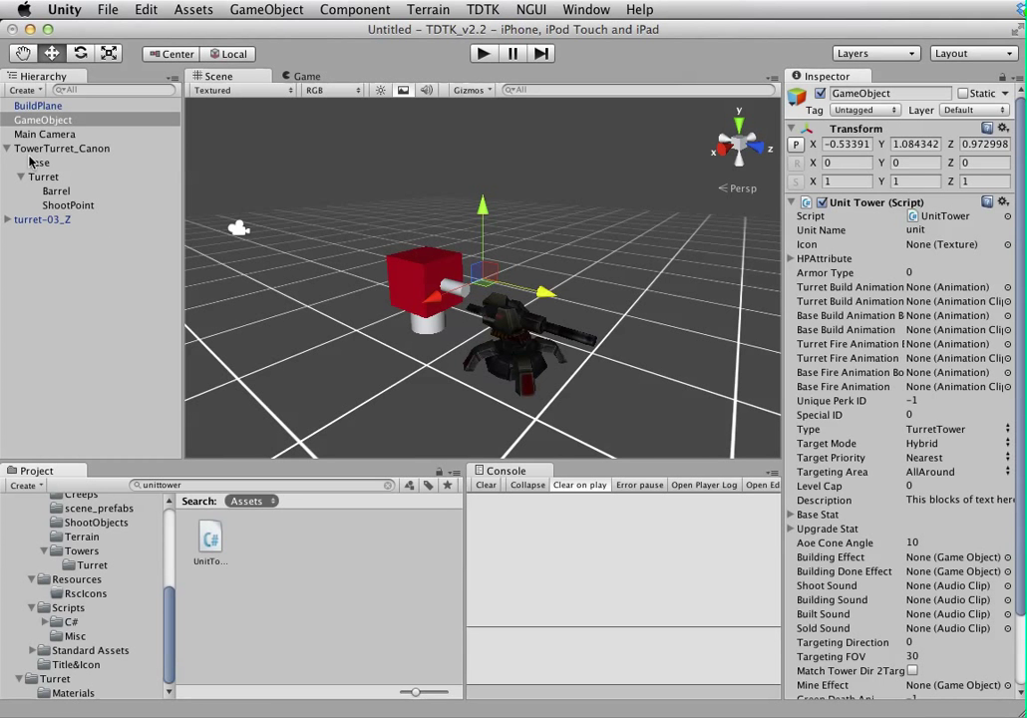
- Rename the new empty object to NewTOwer
{"action": "left_click", "coordinate": [24, 219]}
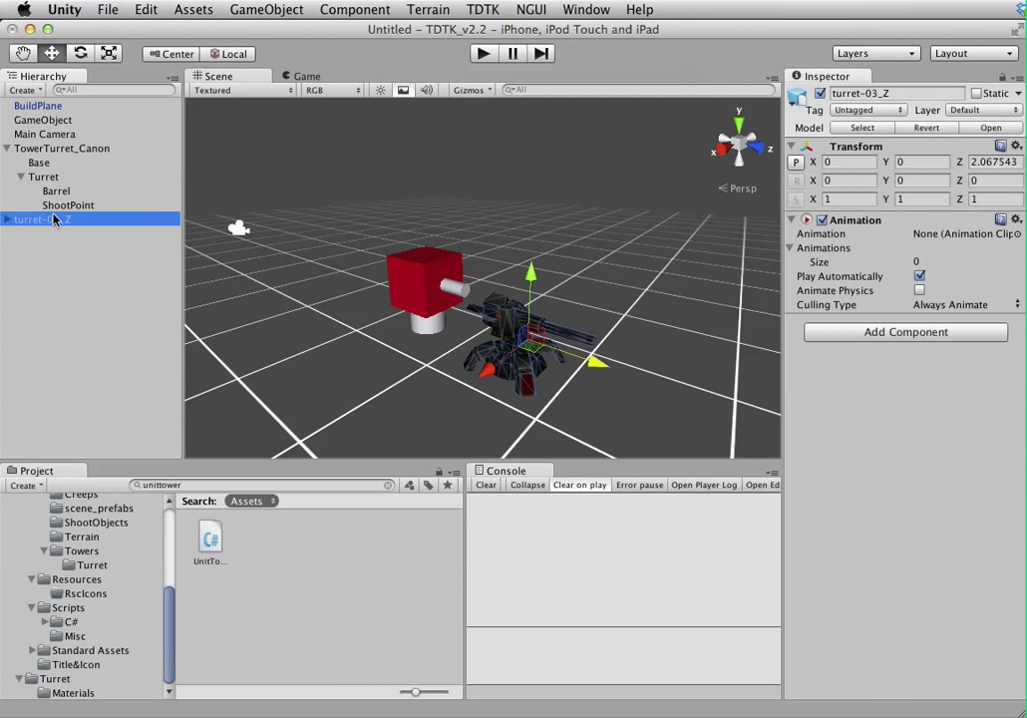
{"action": "left_click", "coordinate": [44, 121]}
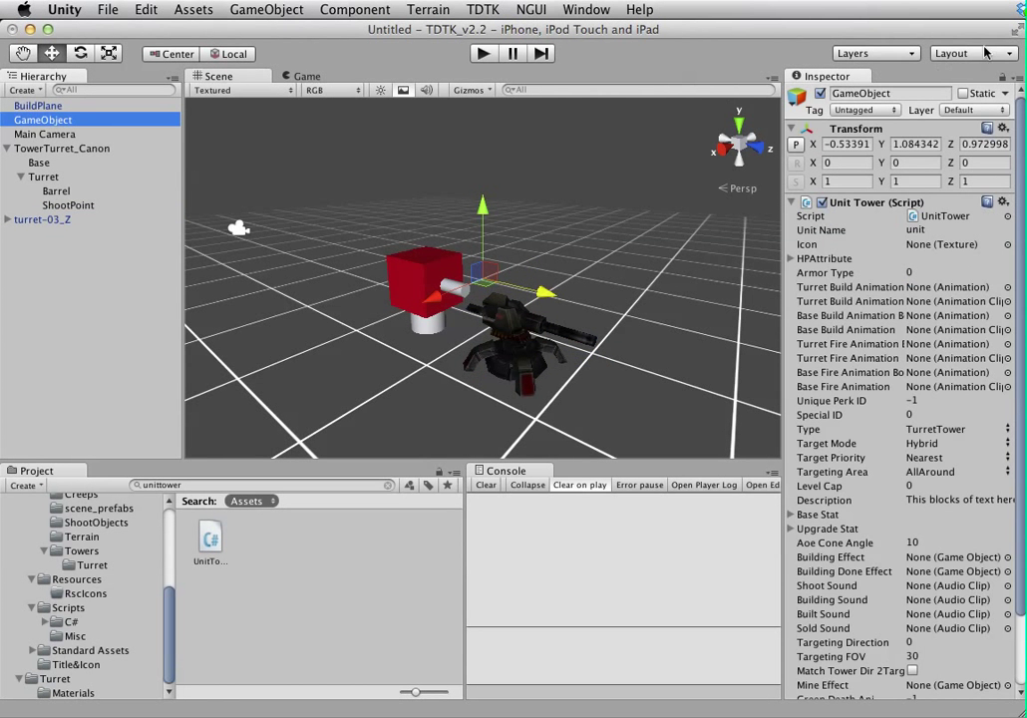
{"action": "left_click", "coordinate": [896, 94]}
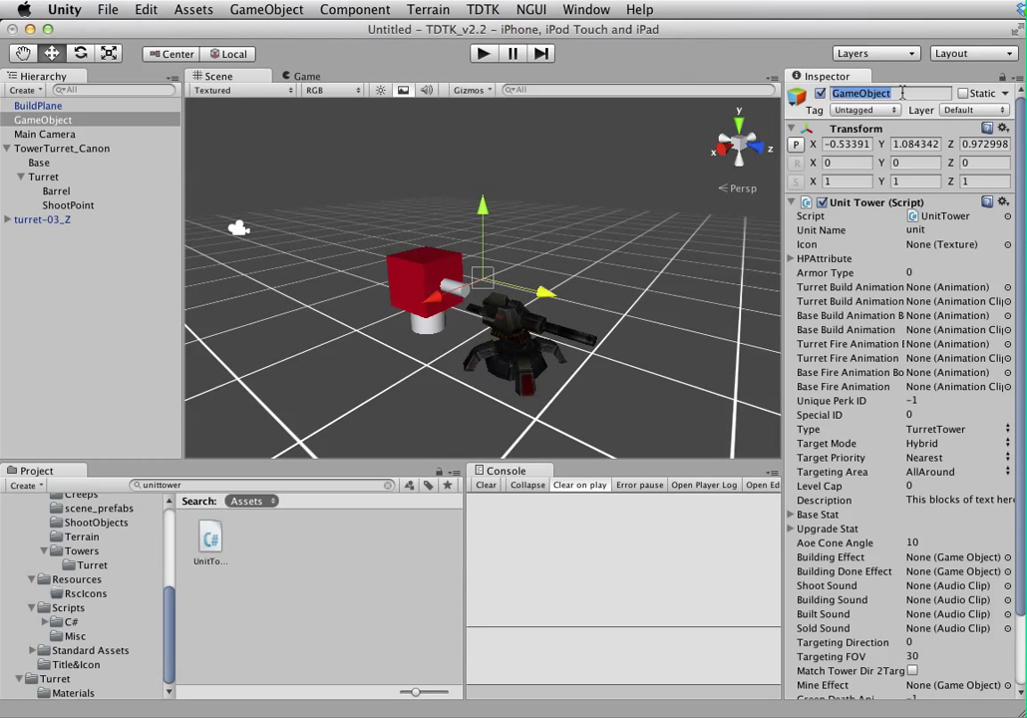
{"action": "type", "text": "New"}
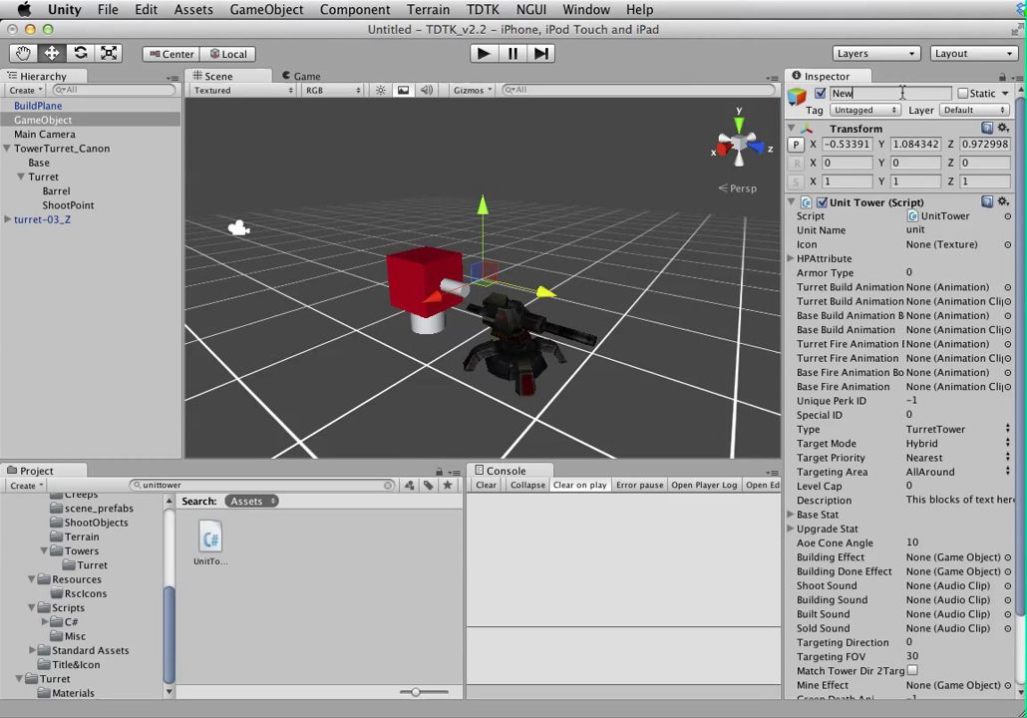
{"action": "type", "text": "TOwer"}
{"action": "key", "text": "Return"}
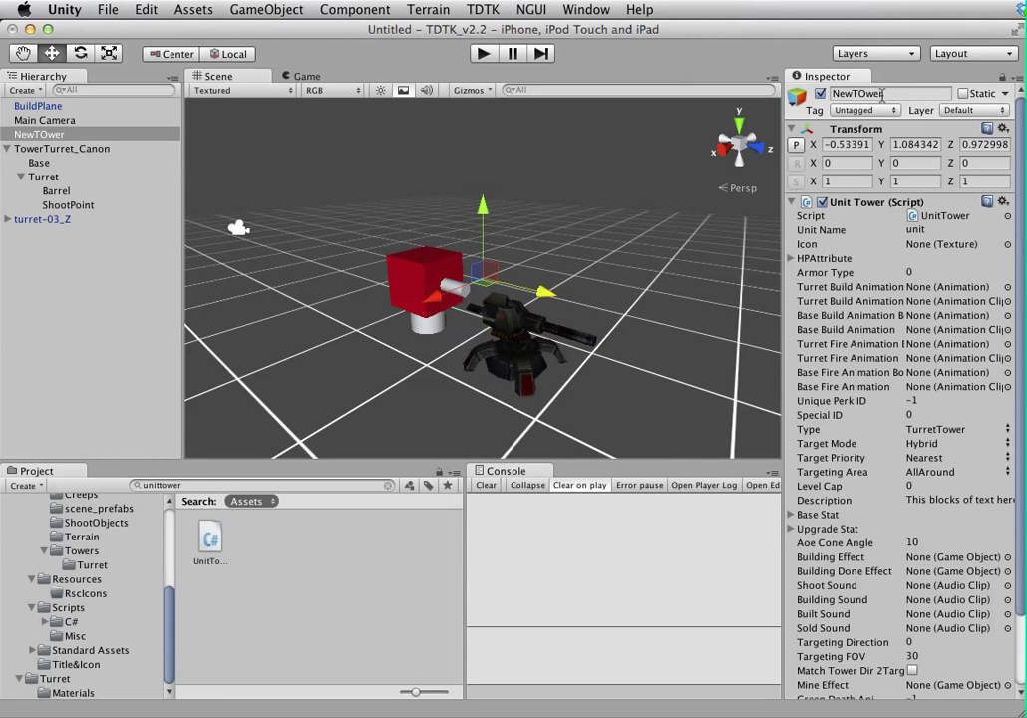
- Expand turret-03_Z and inspect its barrel-01, body, gun-01 and head parts
{"action": "left_click", "coordinate": [7, 221]}
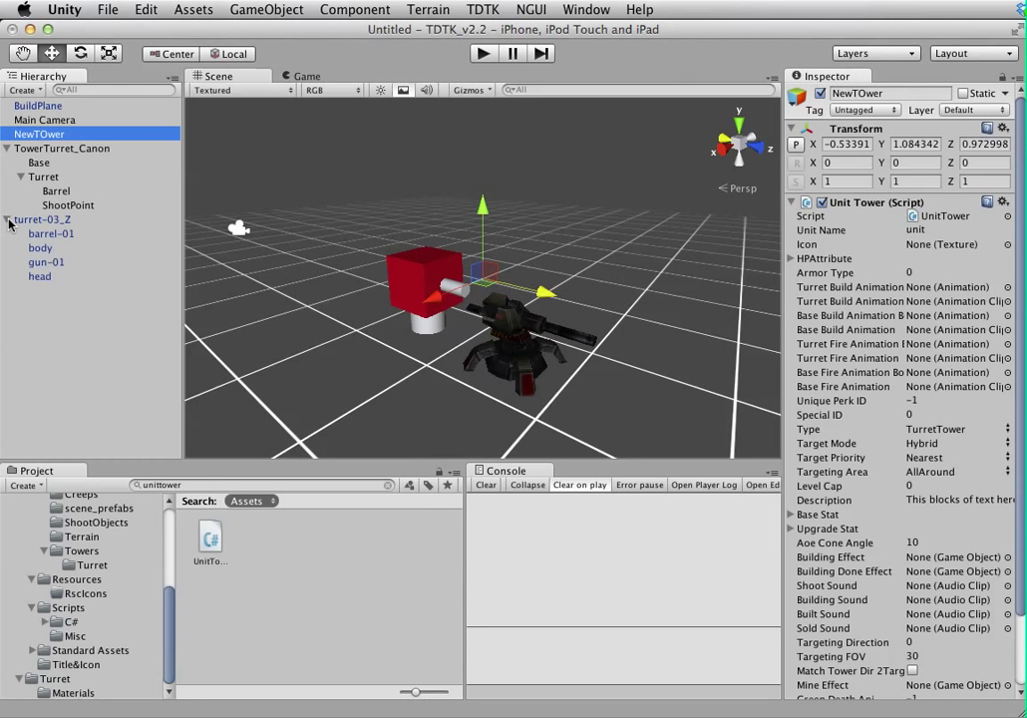
{"action": "left_click", "coordinate": [41, 238]}
{"action": "left_click", "coordinate": [42, 249]}
{"action": "left_click", "coordinate": [43, 264]}
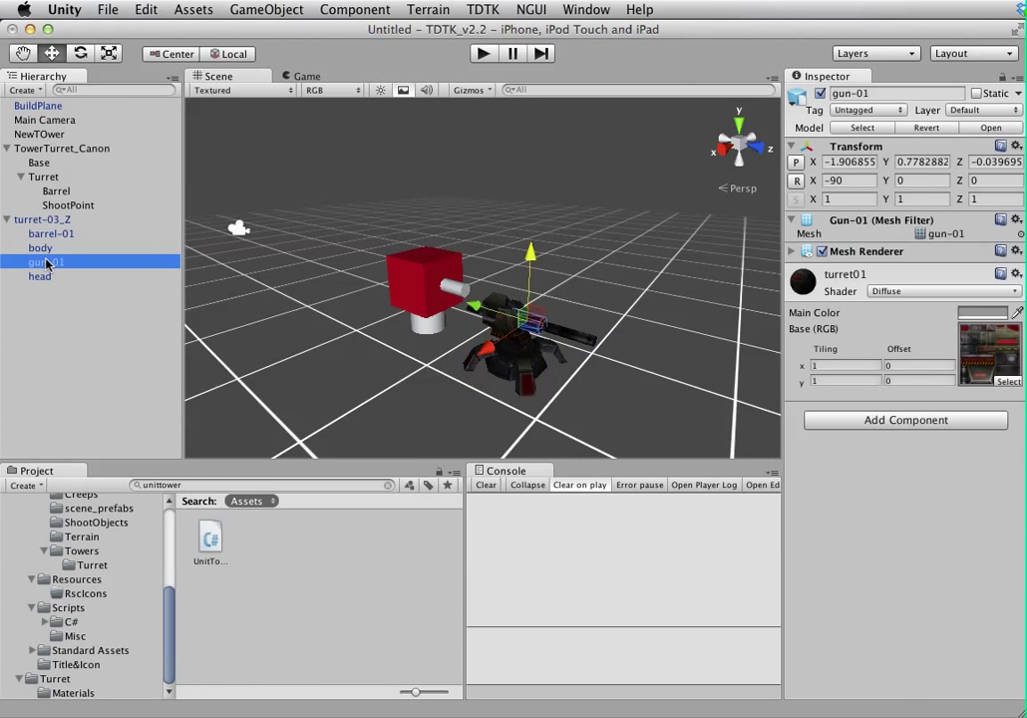
{"action": "left_click", "coordinate": [44, 278]}
{"action": "left_click", "coordinate": [44, 264]}
{"action": "left_click", "coordinate": [47, 249]}
{"action": "left_click", "coordinate": [51, 236]}
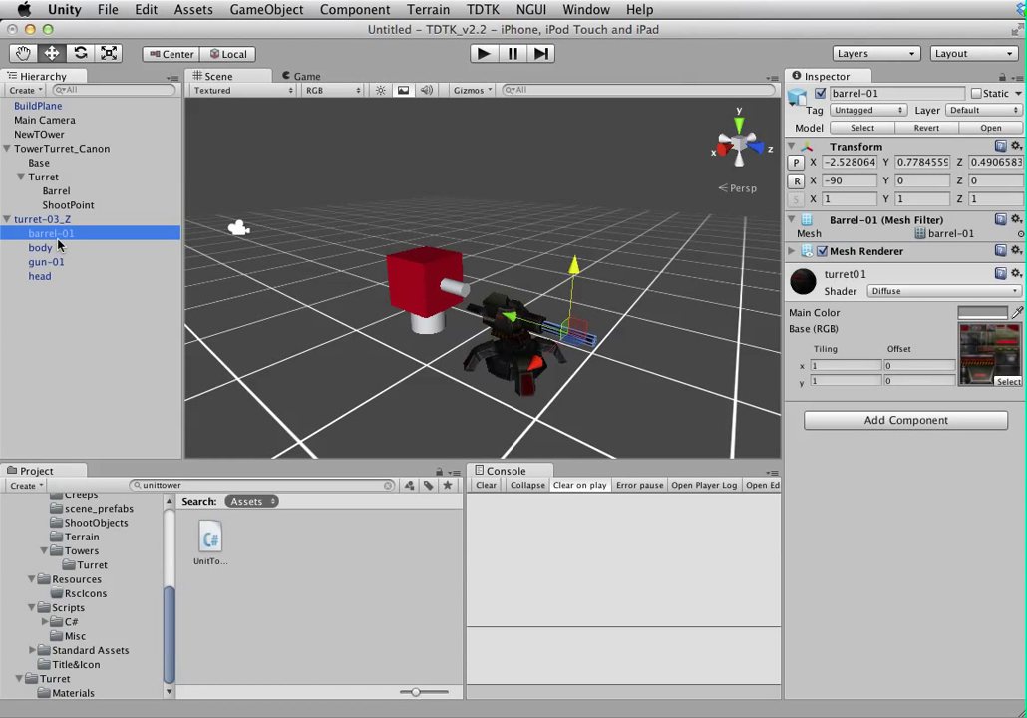
{"action": "left_click", "coordinate": [47, 248]}
{"action": "left_click", "coordinate": [50, 261]}
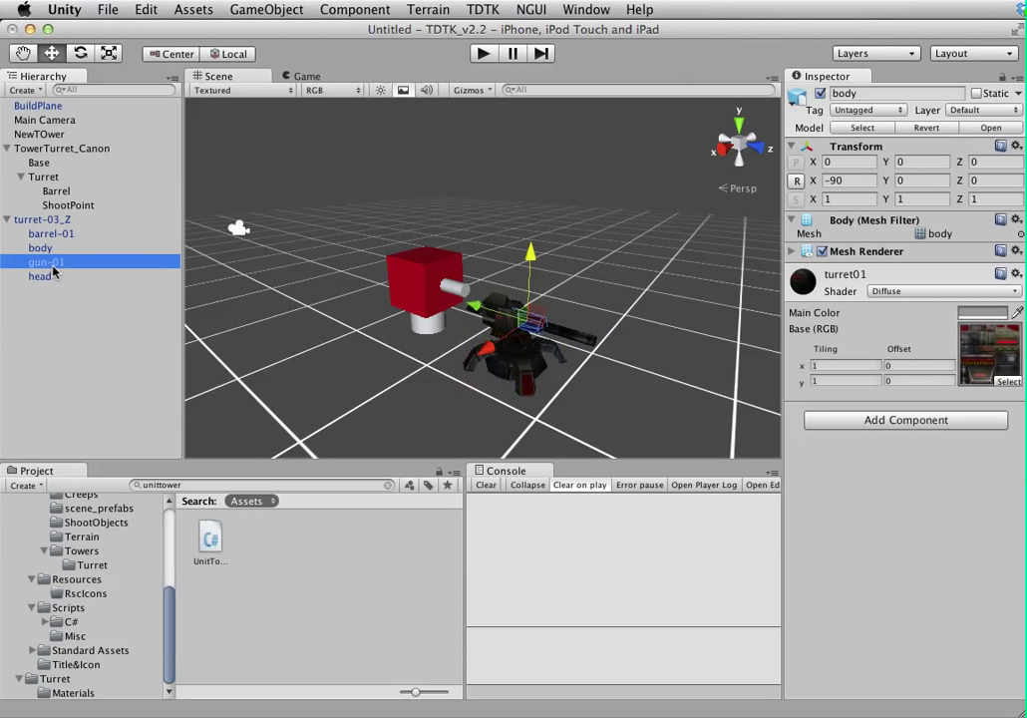
{"action": "left_click", "coordinate": [50, 248]}
{"action": "left_click", "coordinate": [56, 235]}
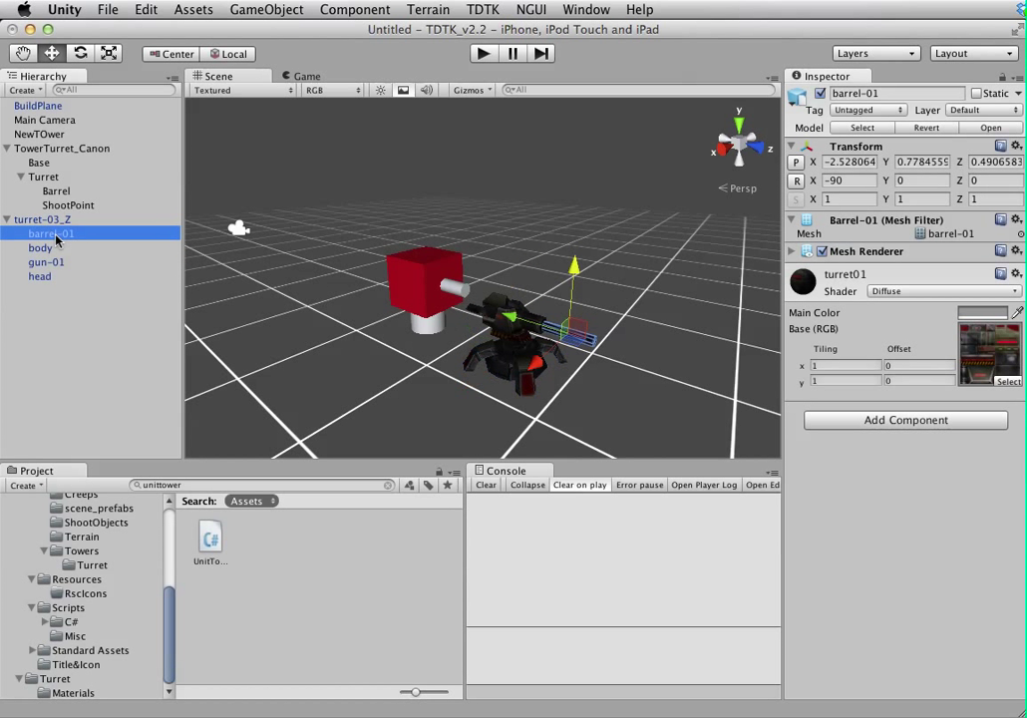
- Compare the cannon tower's Base with the barrel-01, body and gun-01 parts, then open the GameObject menu
{"action": "left_click", "coordinate": [39, 162]}
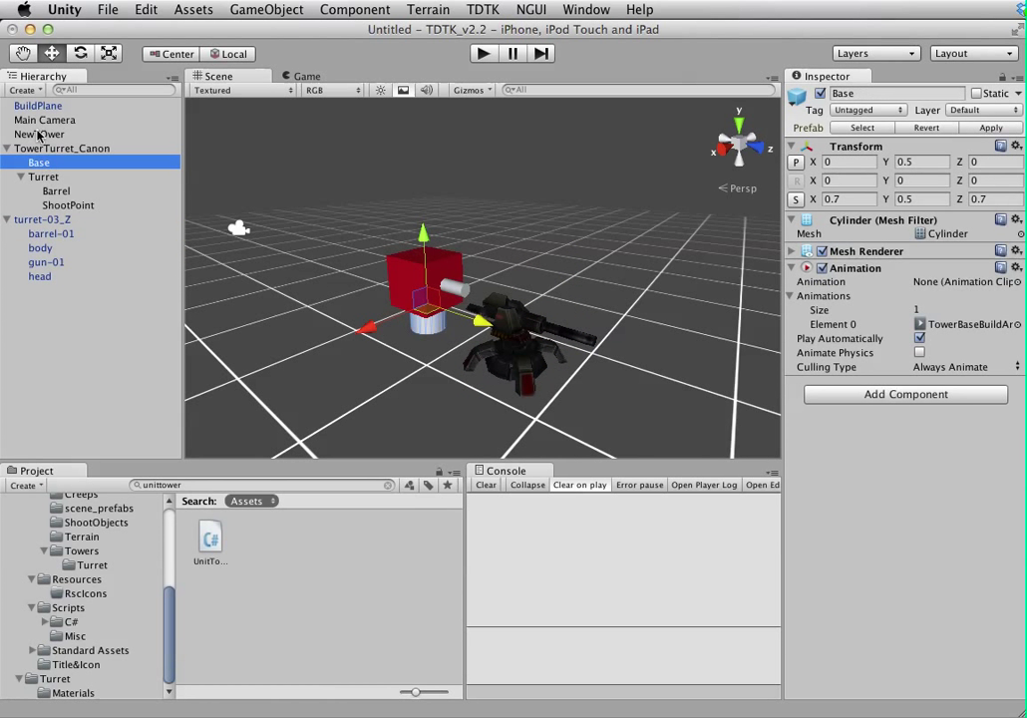
{"action": "left_click", "coordinate": [46, 234]}
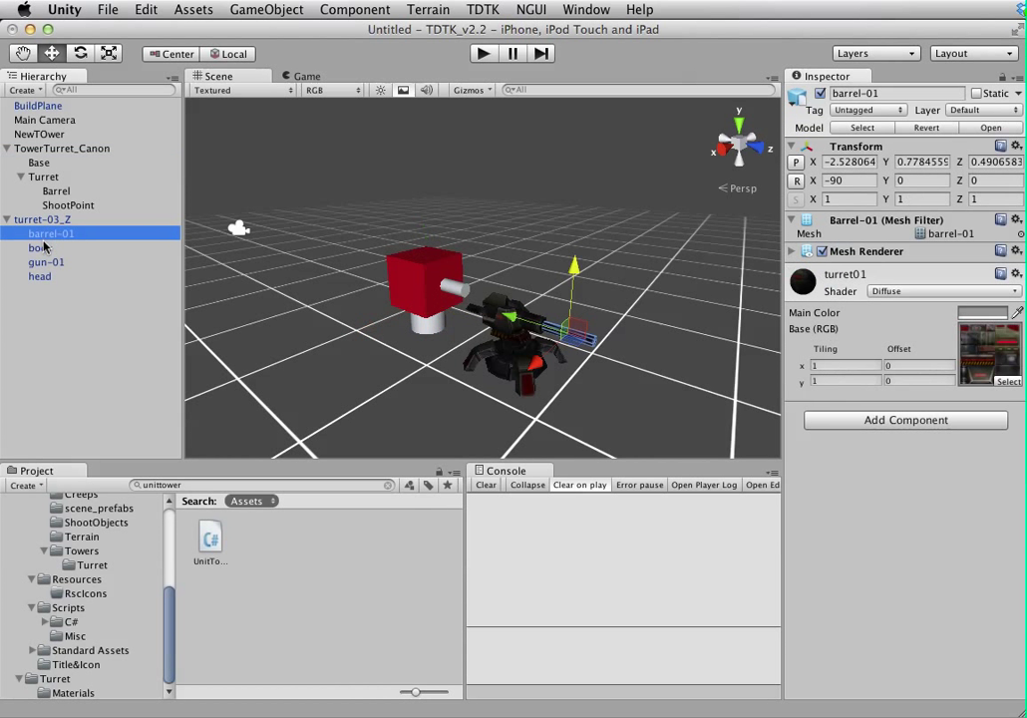
{"action": "left_click", "coordinate": [40, 247]}
{"action": "left_click", "coordinate": [46, 261]}
{"action": "left_click", "coordinate": [48, 236]}
{"action": "left_click", "coordinate": [45, 248]}
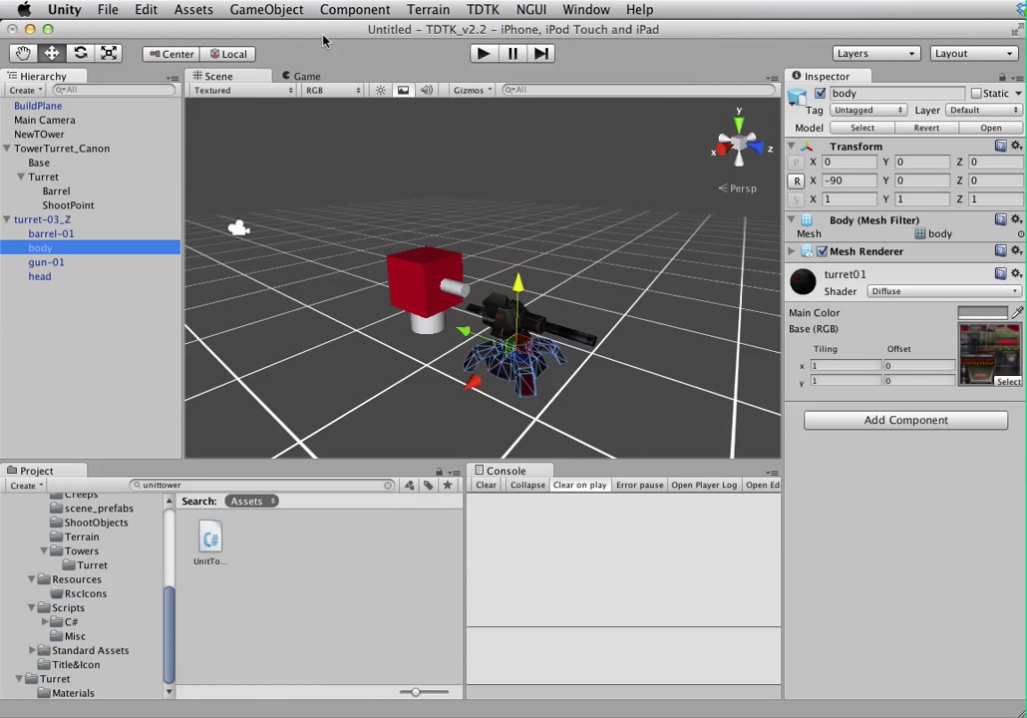
{"action": "left_click", "coordinate": [244, 10]}
- Create an empty object inside turret-03_Z and name it Turret
{"action": "left_click", "coordinate": [265, 30]}
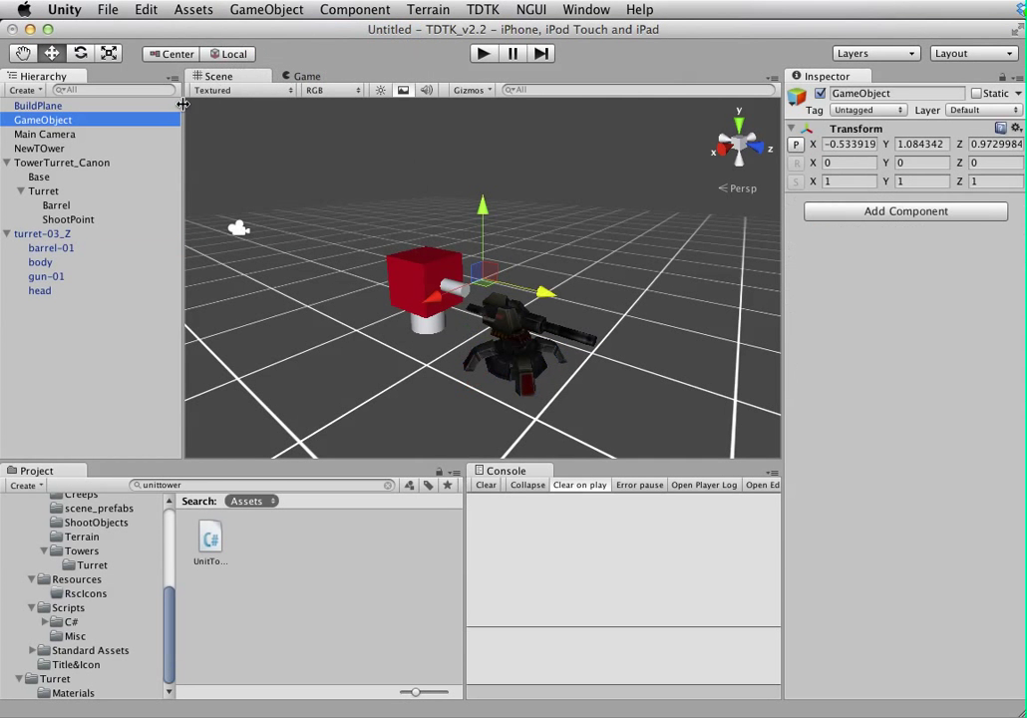
{"action": "left_click_drag", "start_coordinate": [55, 126], "coordinate": [49, 234]}
{"action": "left_click", "coordinate": [880, 93]}
{"action": "type", "text": "Turret"}
{"action": "key", "text": "Return"}
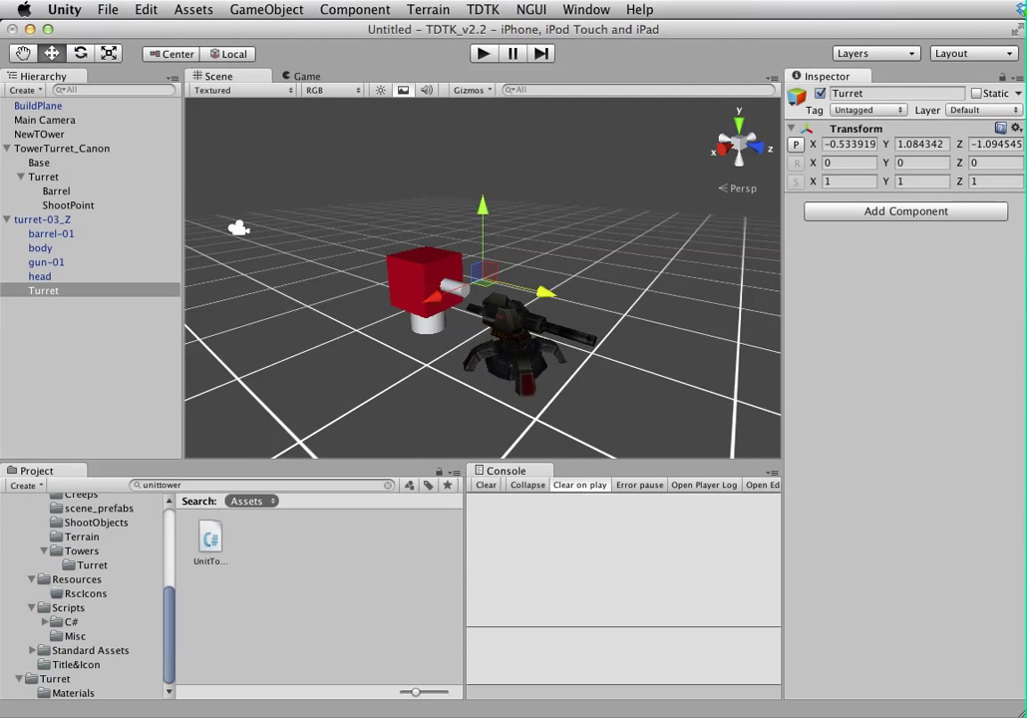
- Set the Turret object's position to 0, 0, 0
{"action": "left_click", "coordinate": [848, 144]}
{"action": "double_click", "coordinate": [847, 144]}
{"action": "type", "text": "0"}
{"action": "key", "text": "Tab"}
{"action": "type", "text": "0"}
{"action": "key", "text": "Return"}
{"action": "double_click", "coordinate": [992, 143]}
{"action": "type", "text": "0"}
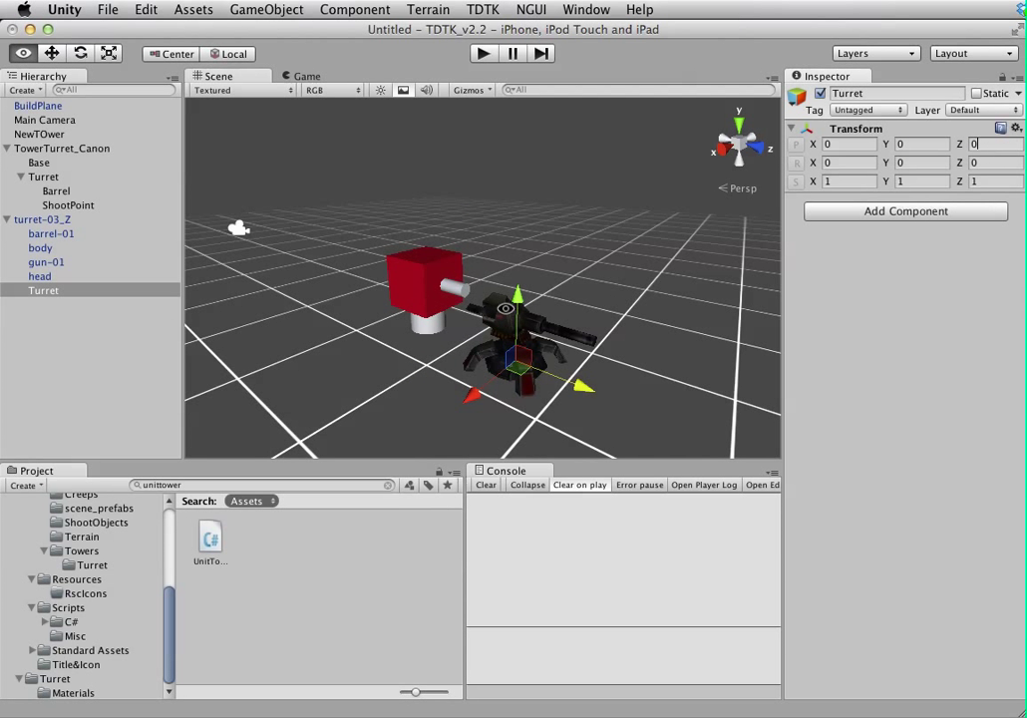
{"action": "left_click_drag", "start_coordinate": [454, 304], "coordinate": [522, 238], "text": "alt"}
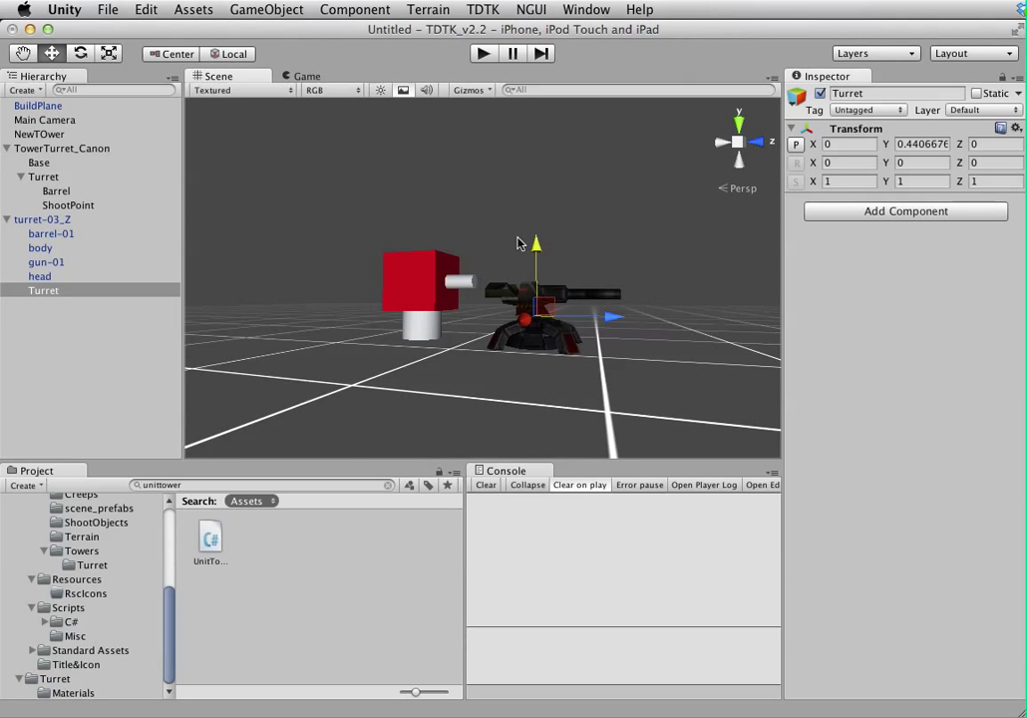
- Move gun-01, head and barrel-01 under Turret, accepting the prefab break, then select Turret and body
{"action": "left_click", "coordinate": [52, 263]}
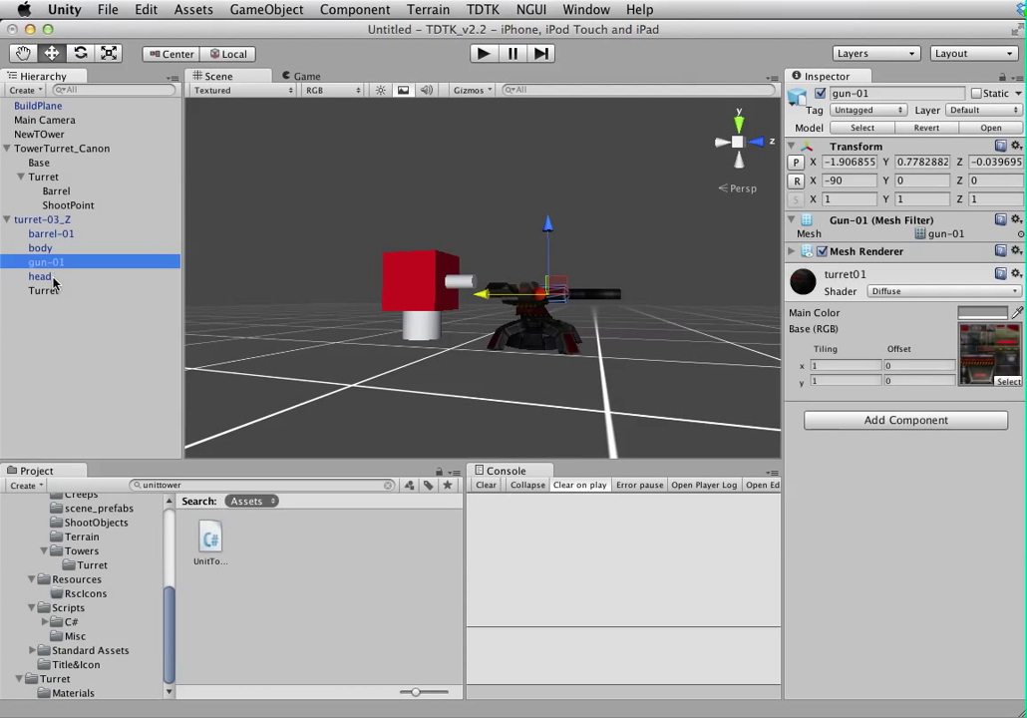
{"action": "left_click", "coordinate": [44, 277]}
{"action": "left_click", "coordinate": [55, 233]}
{"action": "left_click", "coordinate": [55, 262]}
{"action": "left_click", "coordinate": [43, 276], "text": "super"}
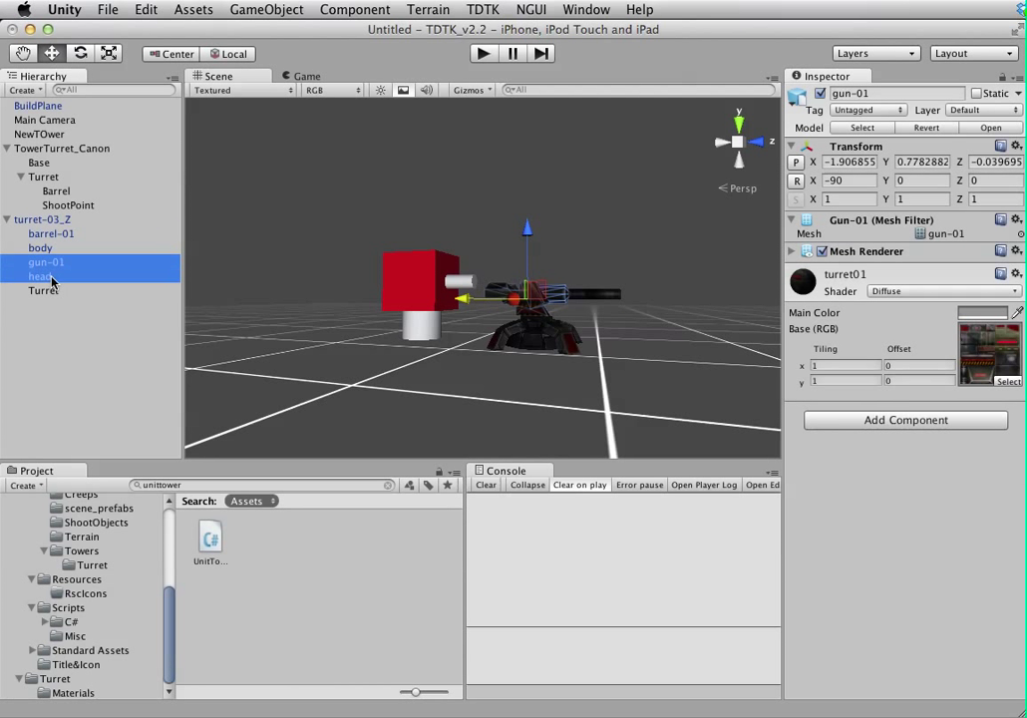
{"action": "left_click", "coordinate": [30, 234], "text": "super"}
{"action": "left_click_drag", "start_coordinate": [24, 274], "coordinate": [42, 290]}
{"action": "left_click", "coordinate": [764, 271]}
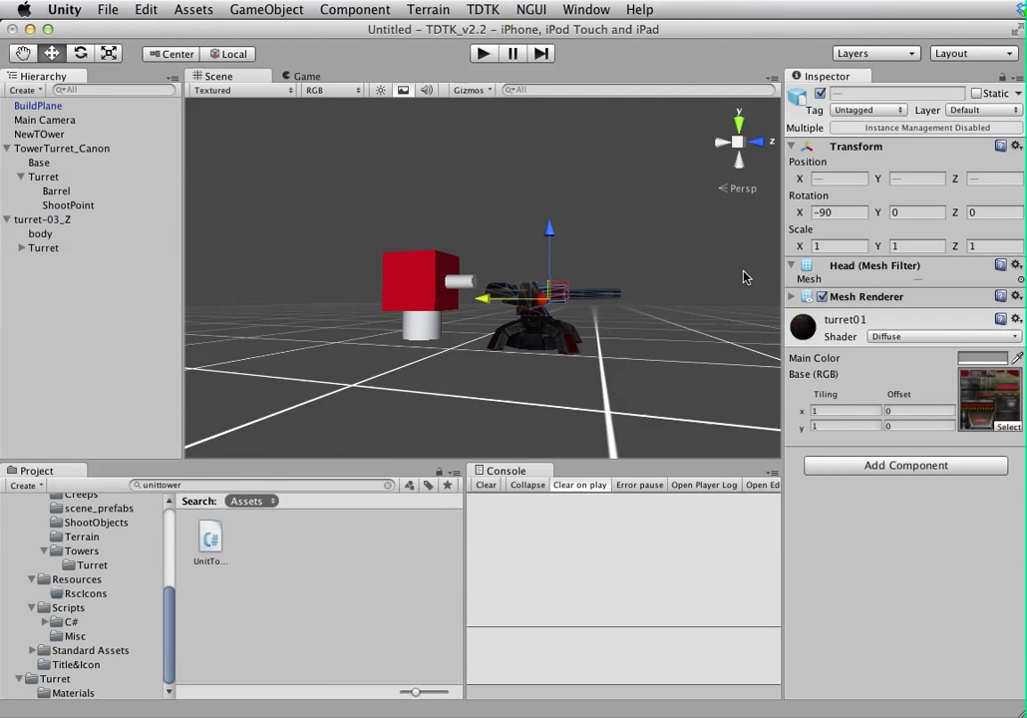
{"action": "left_click", "coordinate": [45, 249]}
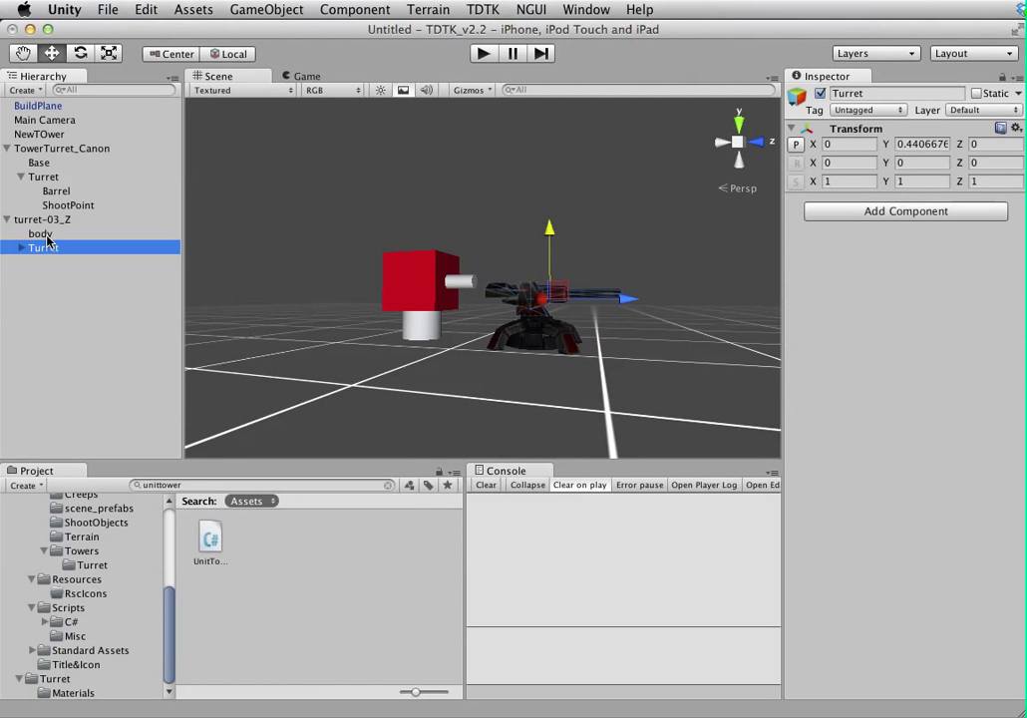
{"action": "left_click", "coordinate": [46, 235]}
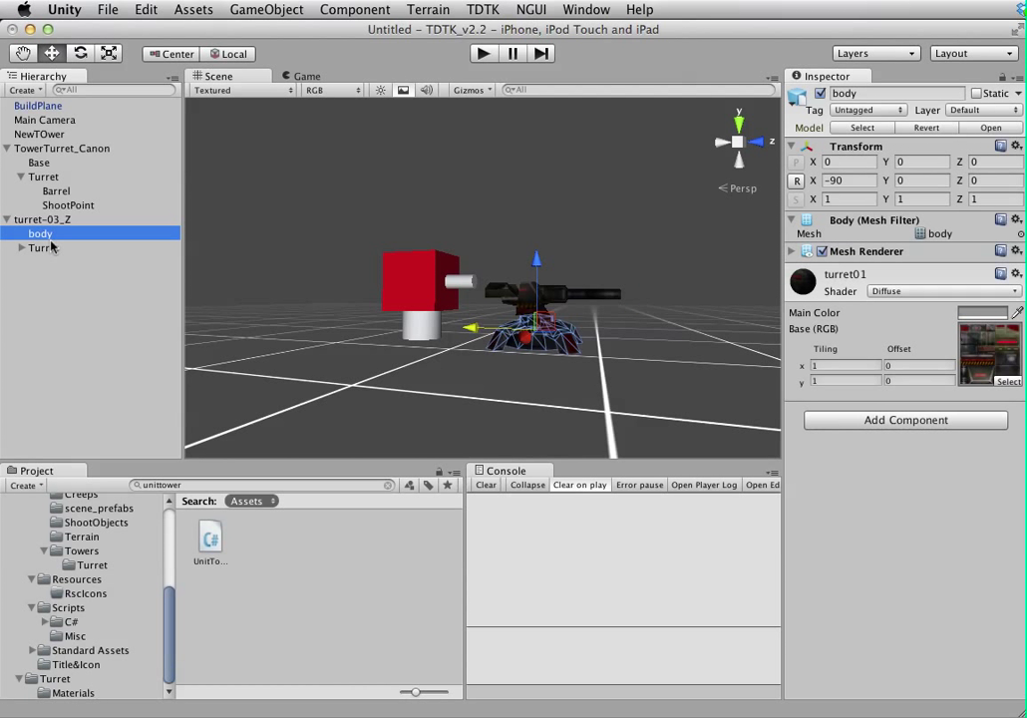
{"action": "left_click", "coordinate": [44, 248], "text": "shift"}
- Parent body and Turret under NewTOwer, then slide NewTOwer along Z to 4.72, clear of the cannon tower
{"action": "left_click_drag", "start_coordinate": [45, 247], "coordinate": [41, 139]}
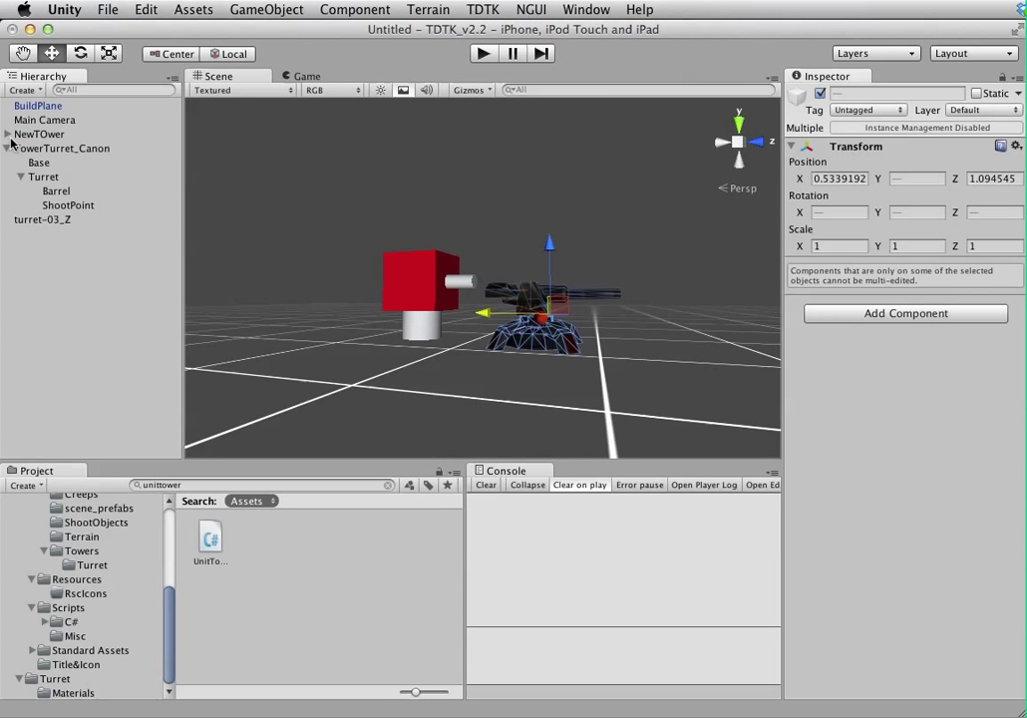
{"action": "left_click", "coordinate": [7, 134]}
{"action": "left_click", "coordinate": [40, 133]}
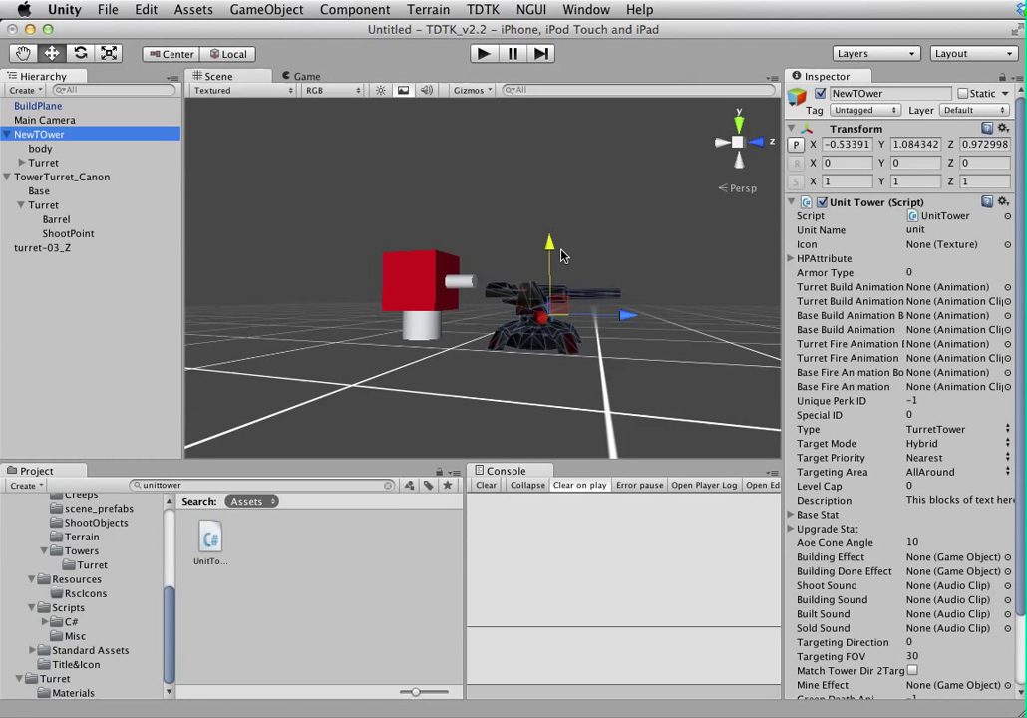
{"action": "left_click", "coordinate": [56, 176]}
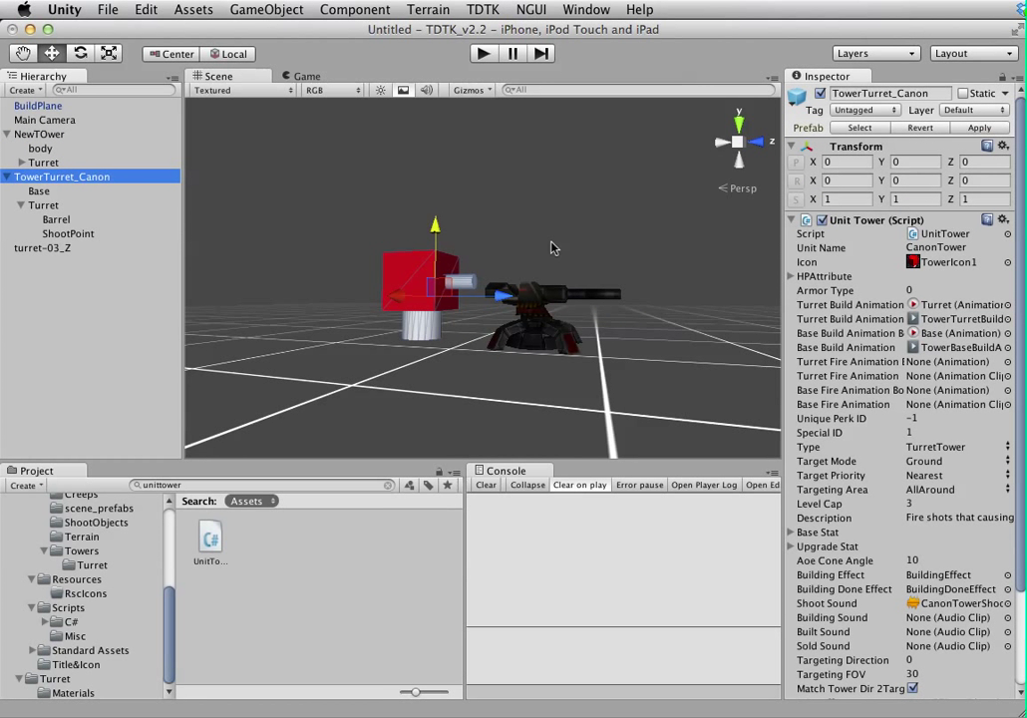
{"action": "left_click", "coordinate": [53, 136]}
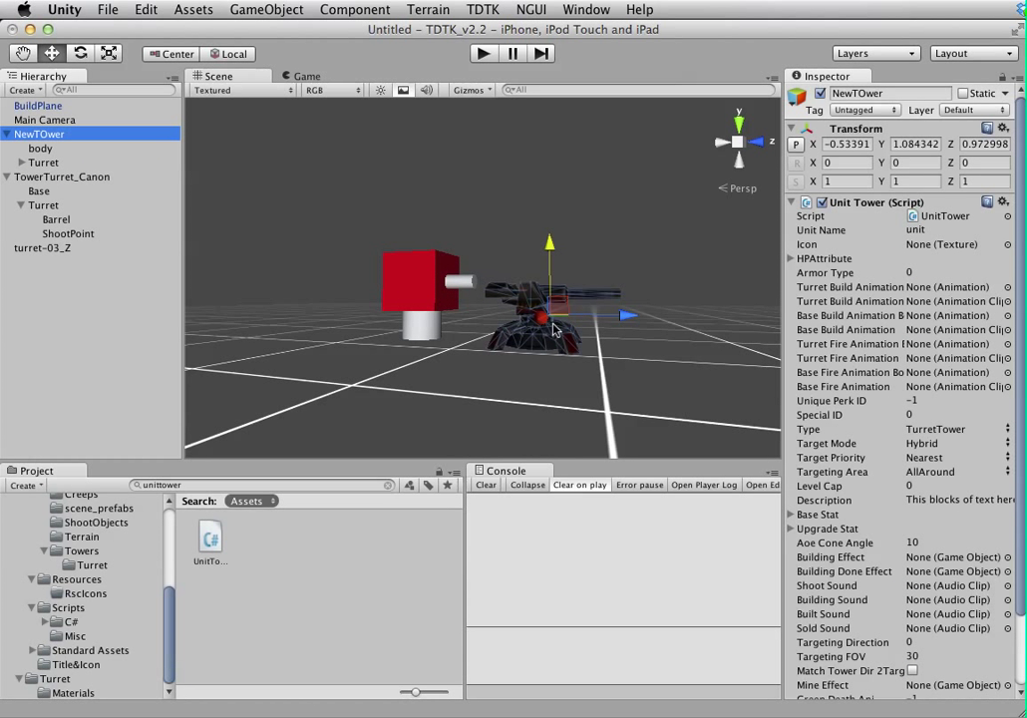
{"action": "left_click_drag", "start_coordinate": [550, 264], "coordinate": [589, 337], "text": "alt"}
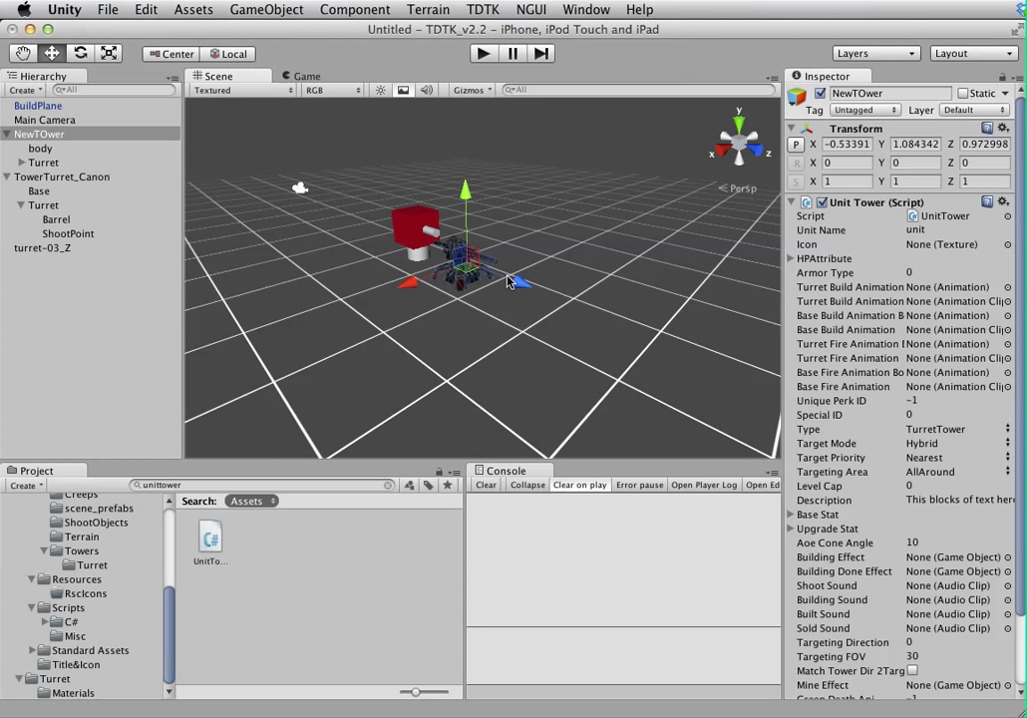
{"action": "left_click_drag", "start_coordinate": [505, 282], "coordinate": [604, 332]}
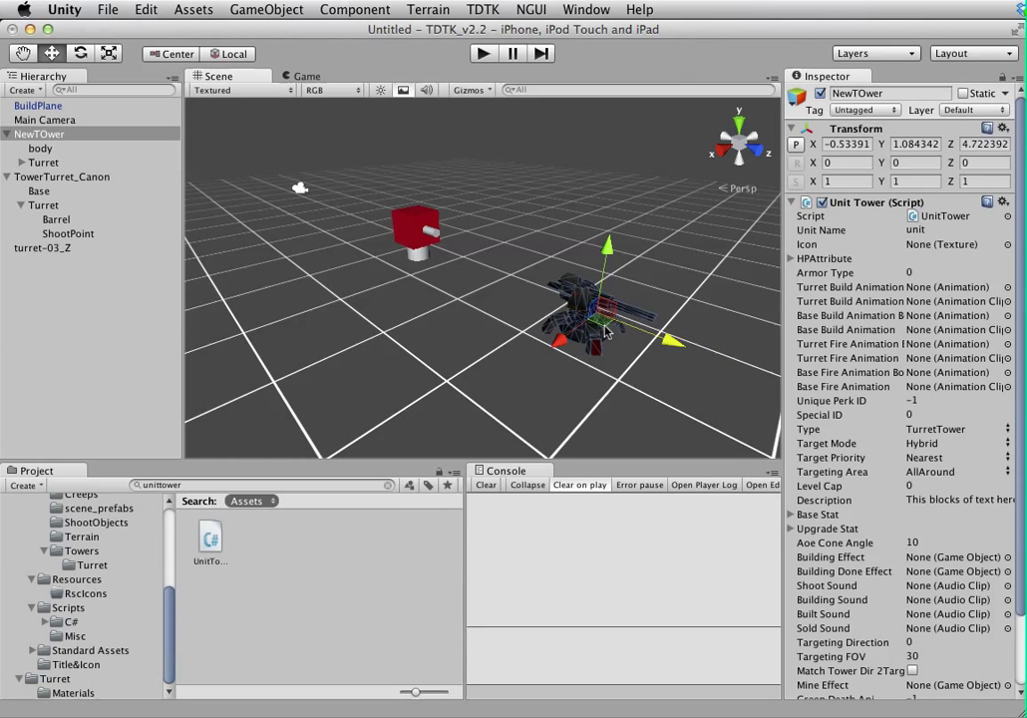
- Move body and Turret out of NewTOwer to the hierarchy root, then select NewTOwer's Position Y field
{"action": "left_click", "coordinate": [43, 162]}
{"action": "left_click", "coordinate": [40, 147]}
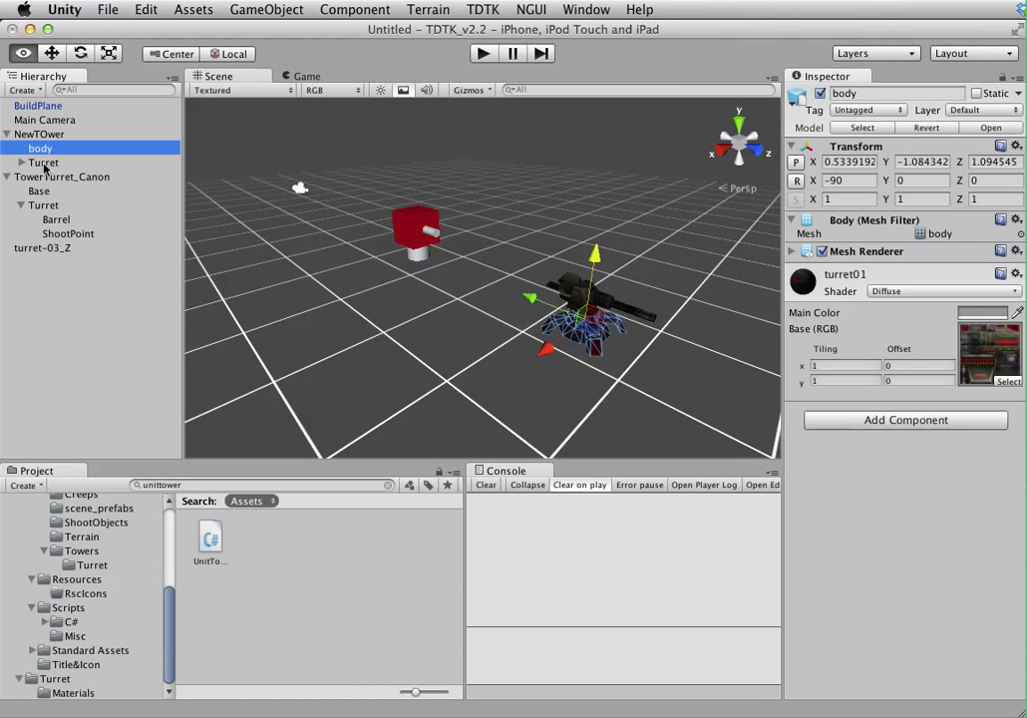
{"action": "left_click", "coordinate": [43, 163], "text": "super"}
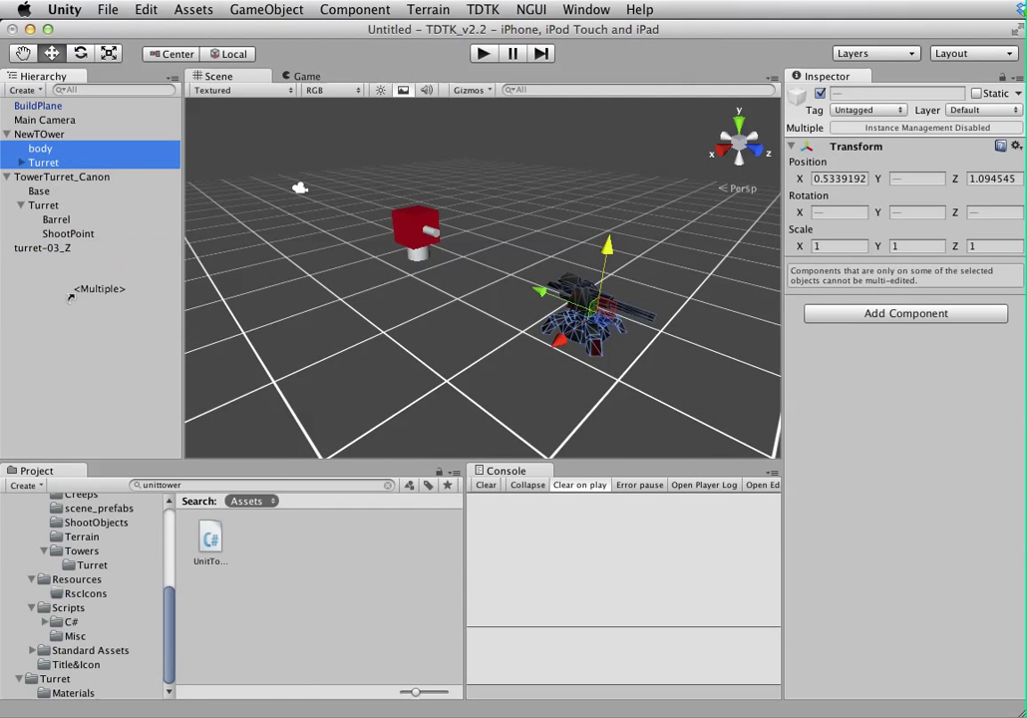
{"action": "left_click_drag", "start_coordinate": [57, 190], "coordinate": [76, 298]}
{"action": "left_click", "coordinate": [43, 149]}
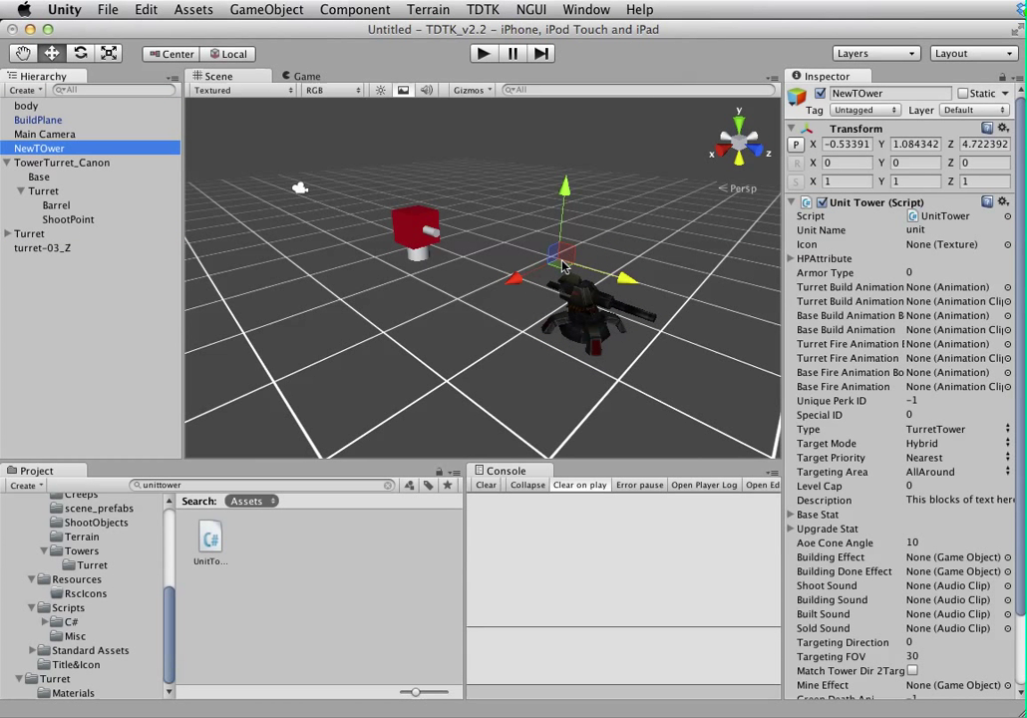
{"action": "left_click", "coordinate": [519, 316]}
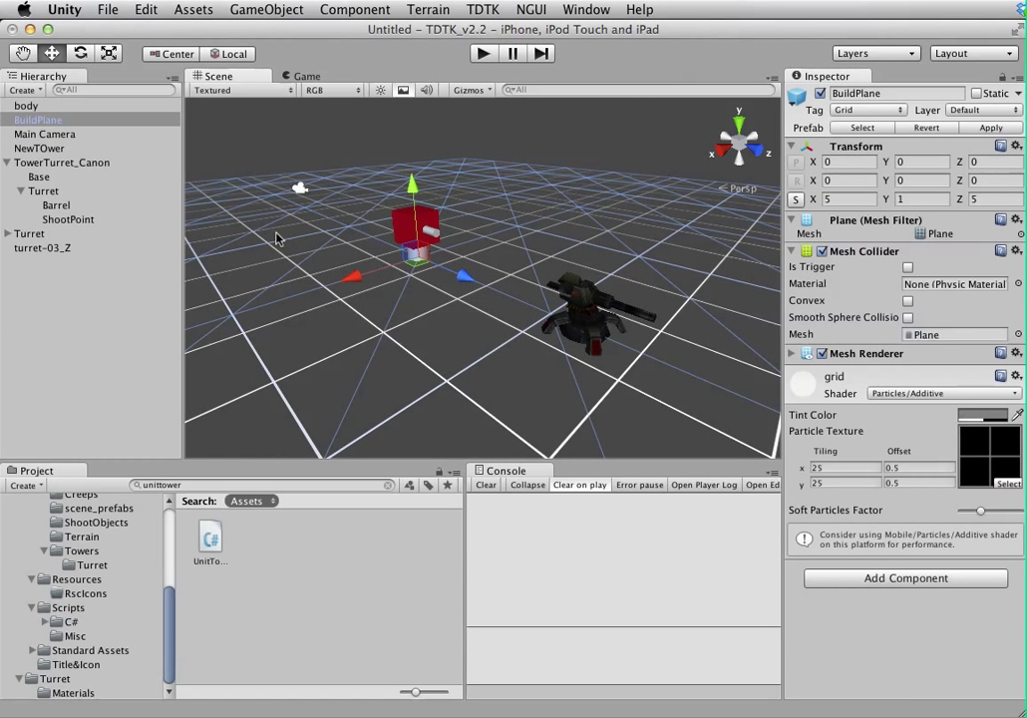
{"action": "left_click", "coordinate": [58, 233]}
{"action": "left_click", "coordinate": [150, 148]}
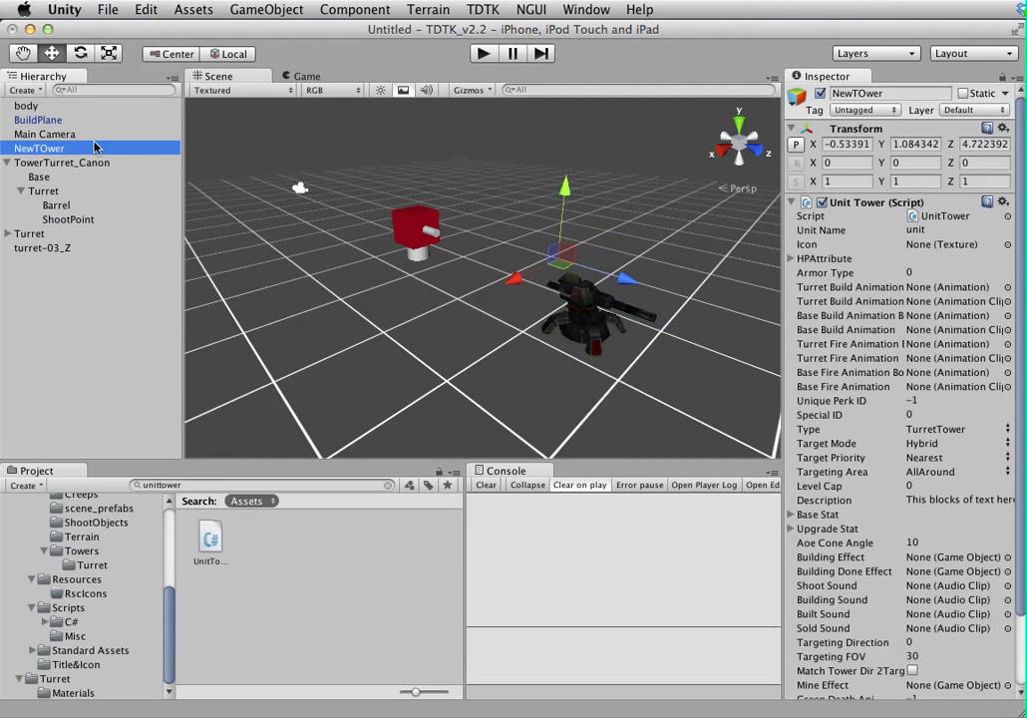
{"action": "left_click", "coordinate": [930, 145]}
- Set NewTOwer's Y to 0 and drag it near X 0, Z 4 in Top view
{"action": "type", "text": "0"}
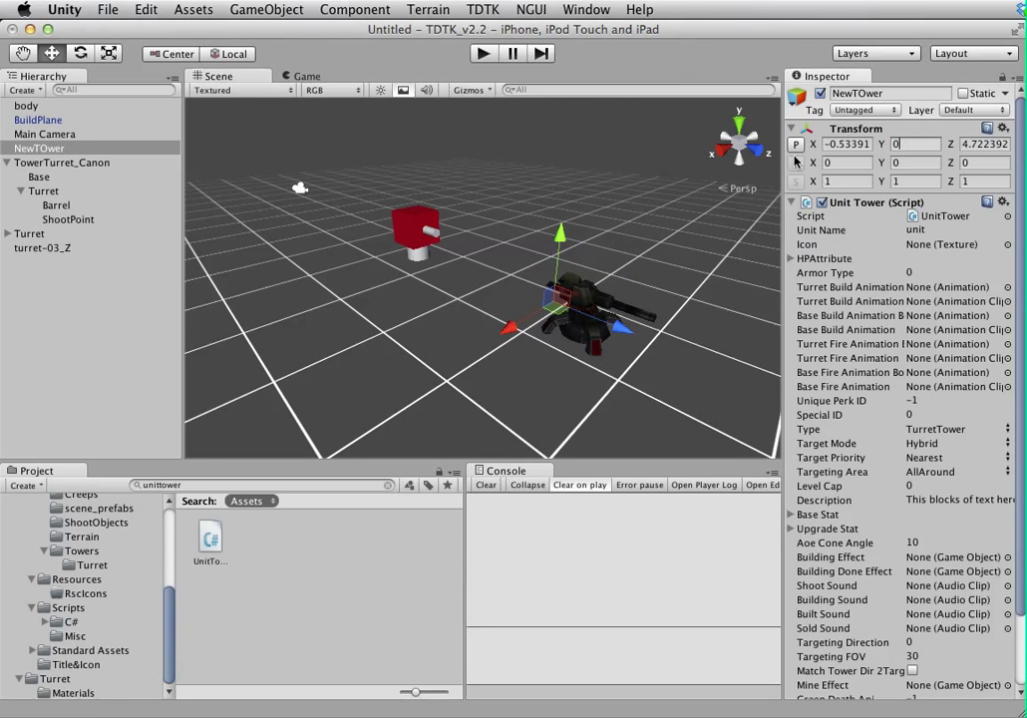
{"action": "left_click", "coordinate": [739, 123]}
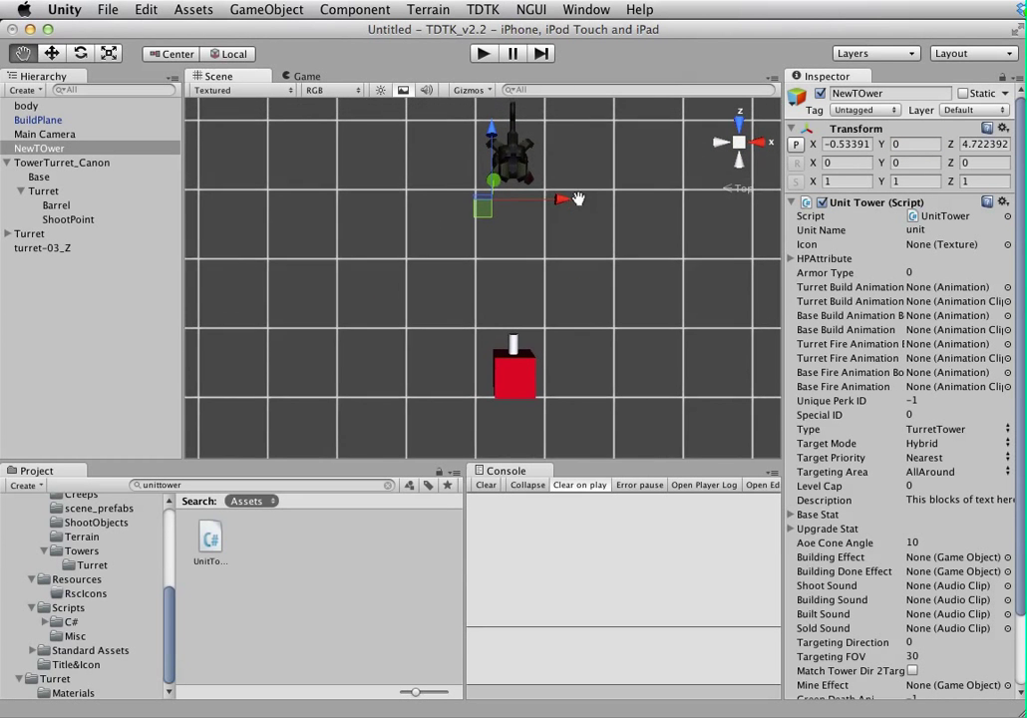
{"action": "key", "text": "f"}
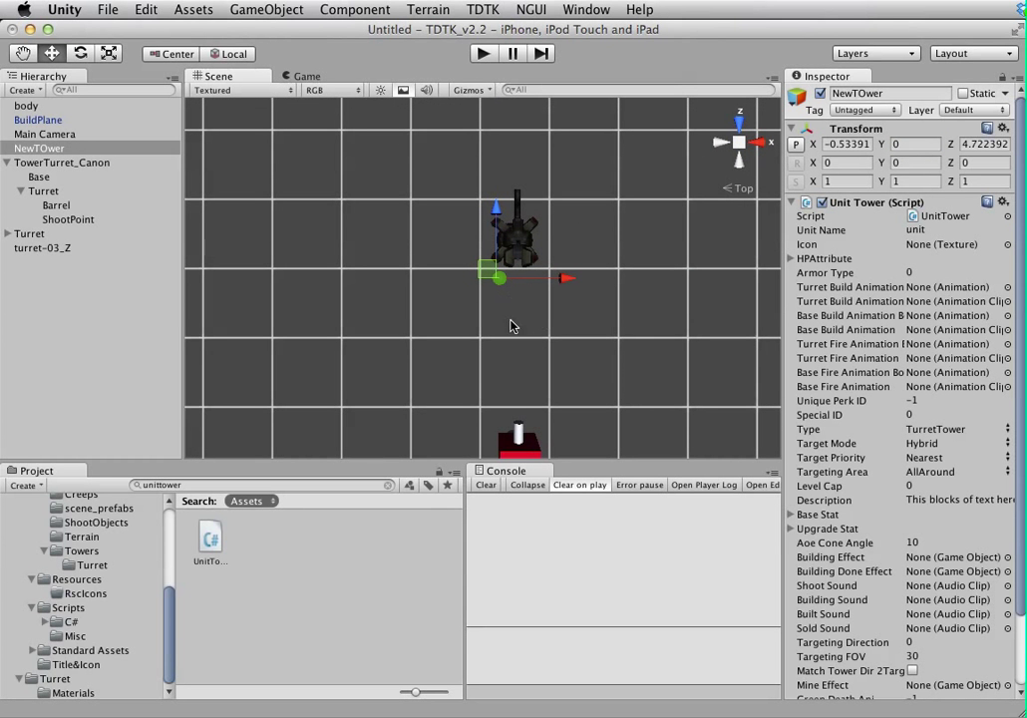
{"action": "left_click_drag", "start_coordinate": [571, 284], "coordinate": [588, 284]}
{"action": "left_click_drag", "start_coordinate": [530, 225], "coordinate": [523, 247]}
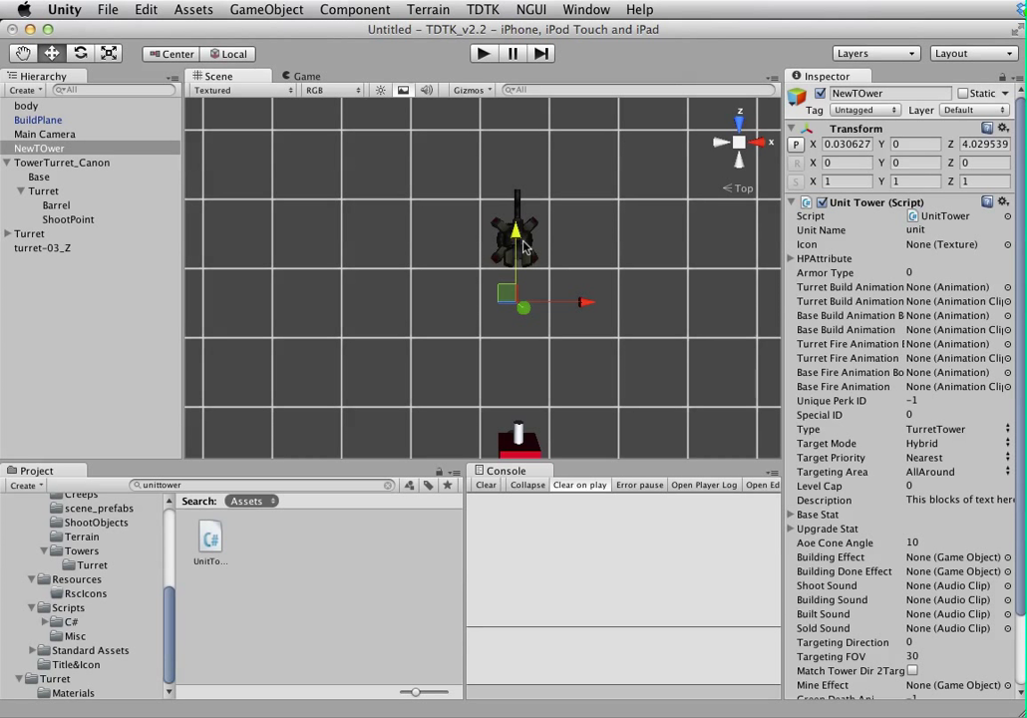
- Enter NewTOwer's exact position as X 0 and Z 4
{"action": "left_click", "coordinate": [845, 147]}
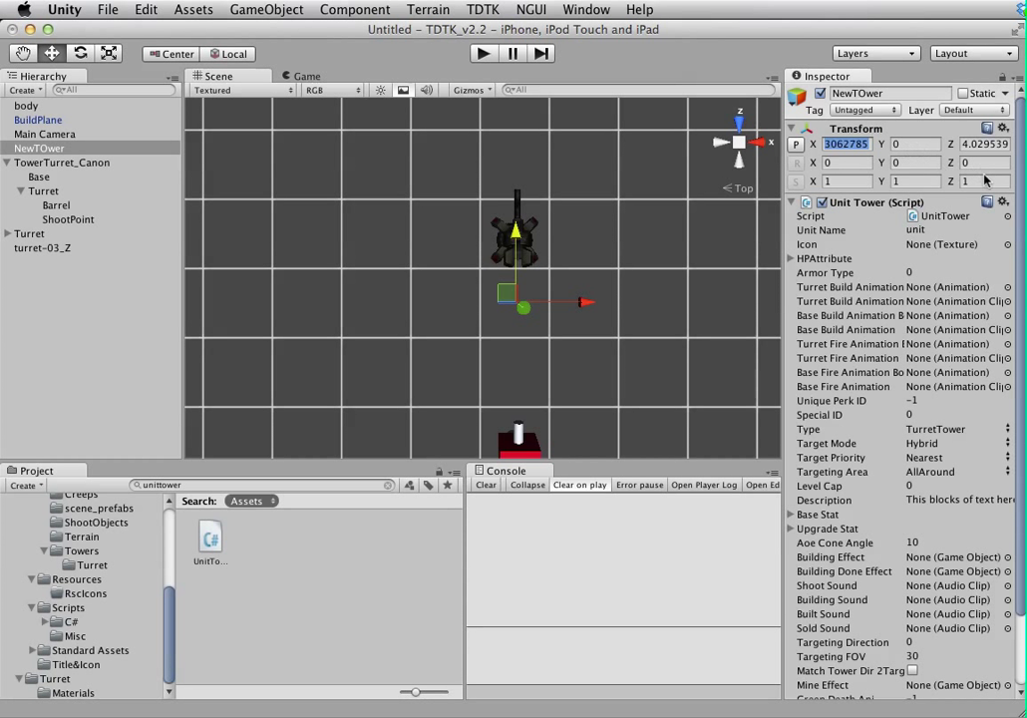
{"action": "type", "text": "0.03"}
{"action": "left_click", "coordinate": [974, 144]}
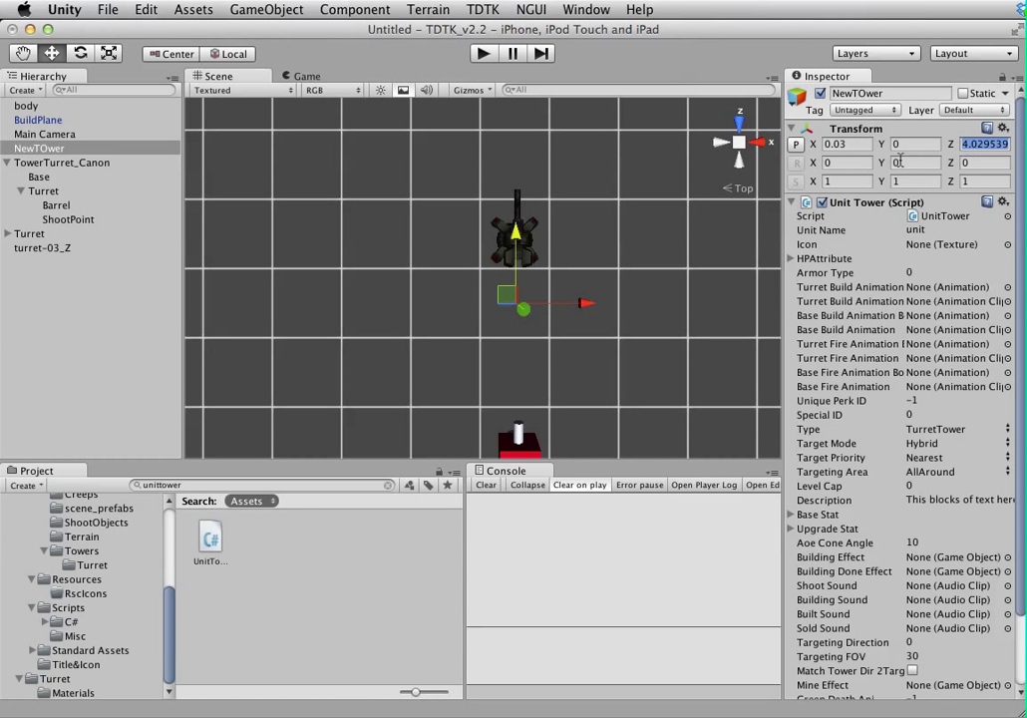
{"action": "type", "text": "4"}
{"action": "left_click", "coordinate": [858, 145]}
{"action": "type", "text": "0"}
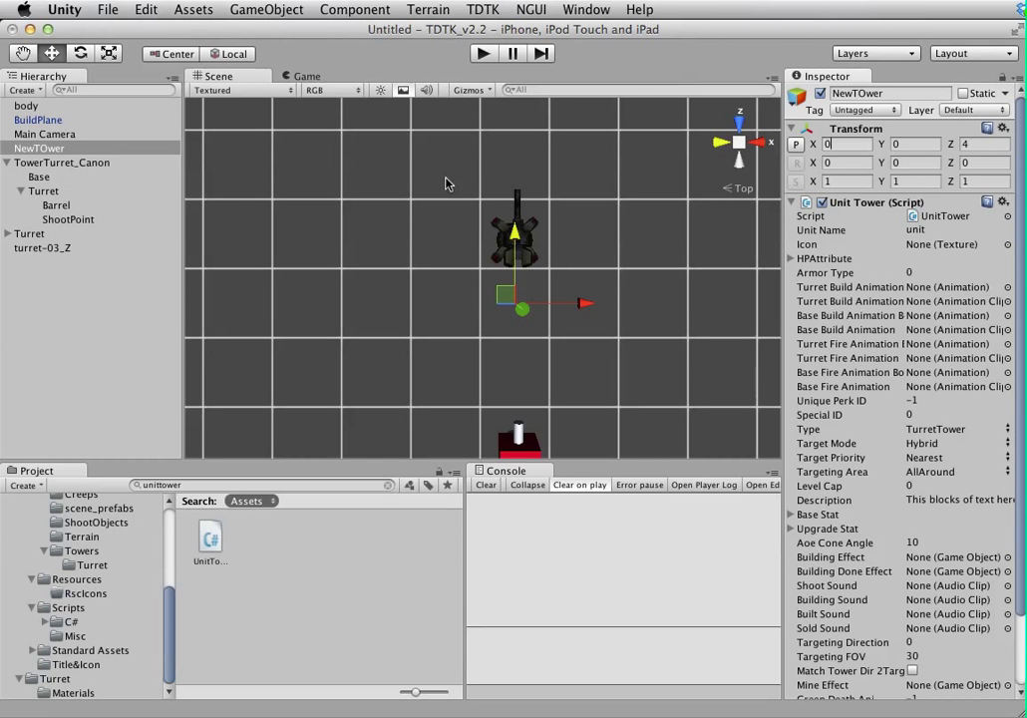
{"action": "left_click", "coordinate": [761, 143]}
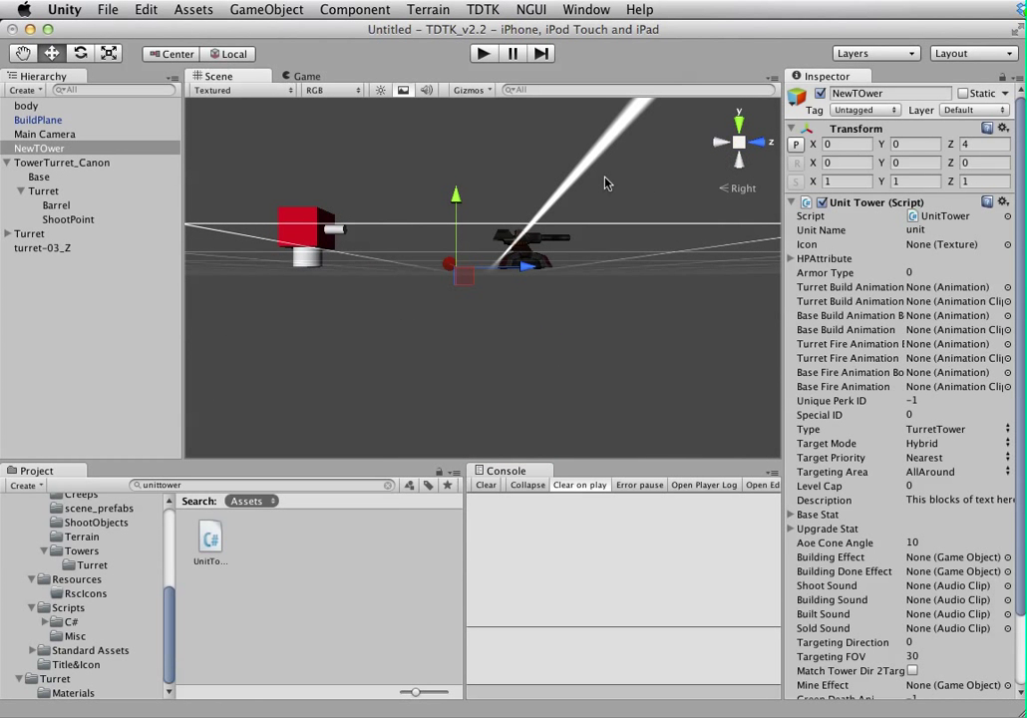
- Select body and Turret and drag them back under NewTOwer, now at Z 4
{"action": "left_click", "coordinate": [36, 248]}
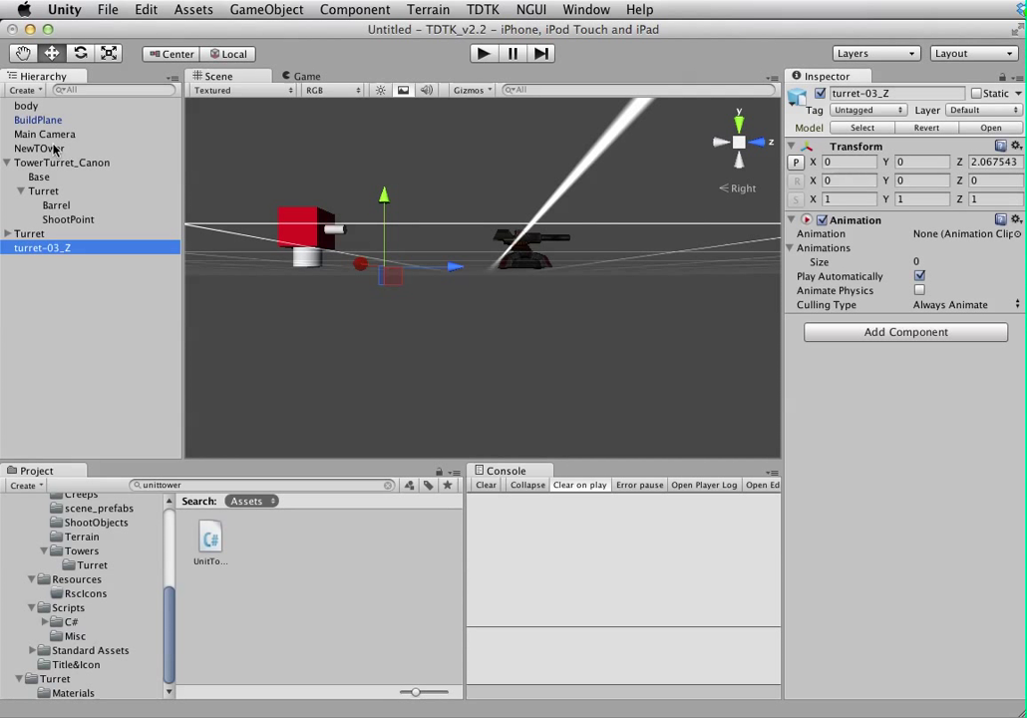
{"action": "left_click", "coordinate": [30, 106], "text": "super"}
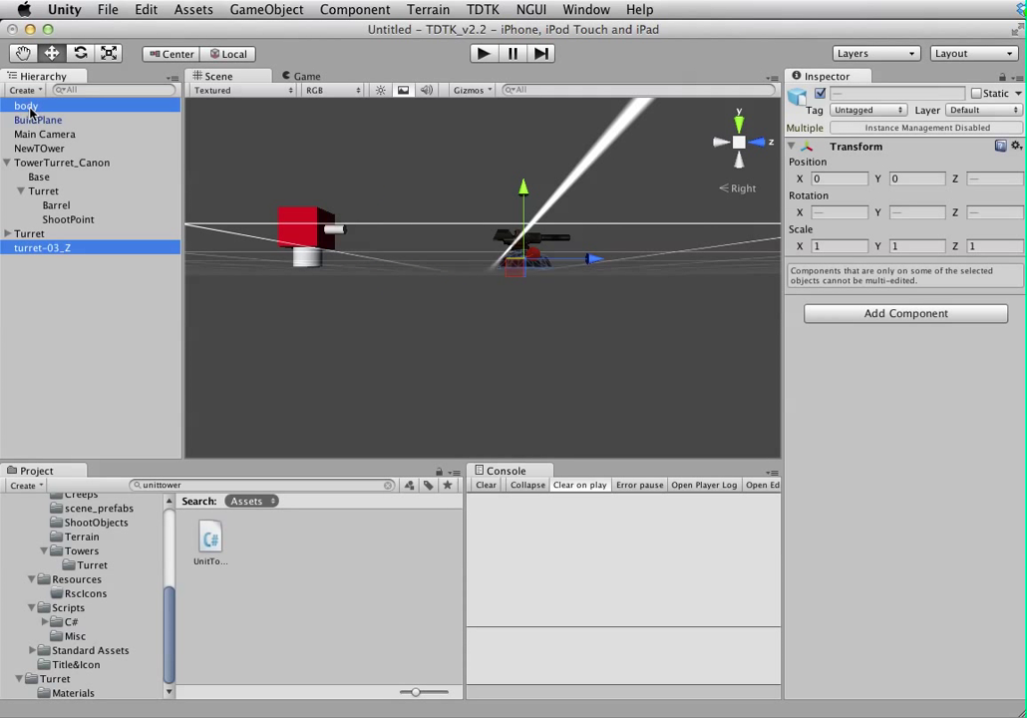
{"action": "left_click", "coordinate": [33, 251], "text": "super"}
{"action": "left_click", "coordinate": [31, 235], "text": "super"}
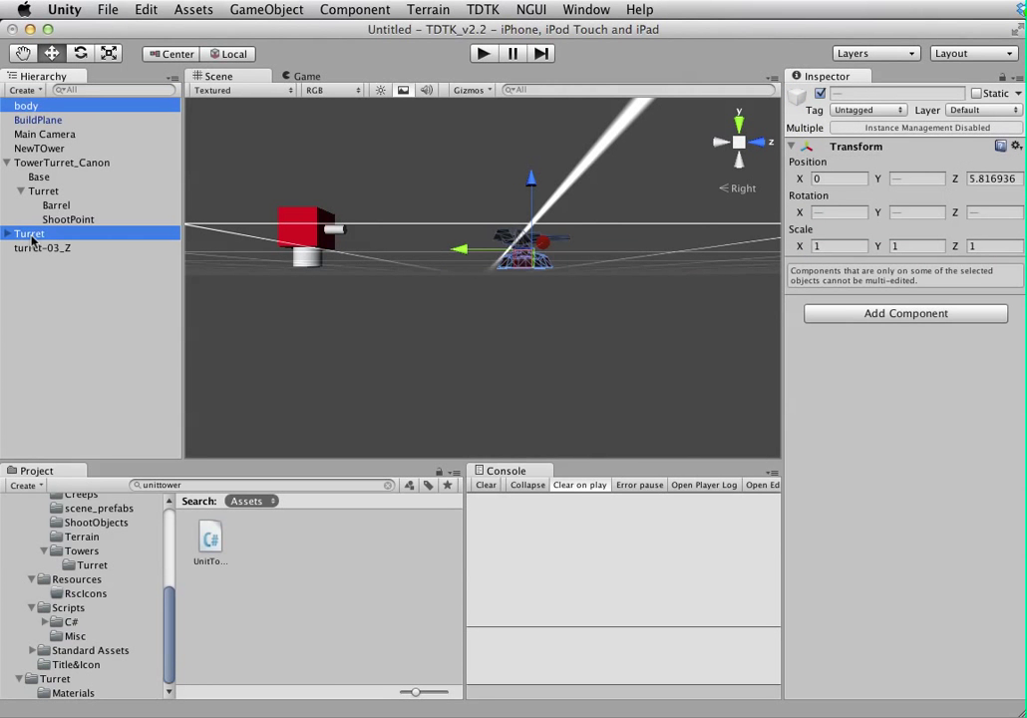
{"action": "left_click_drag", "start_coordinate": [36, 239], "coordinate": [42, 150]}
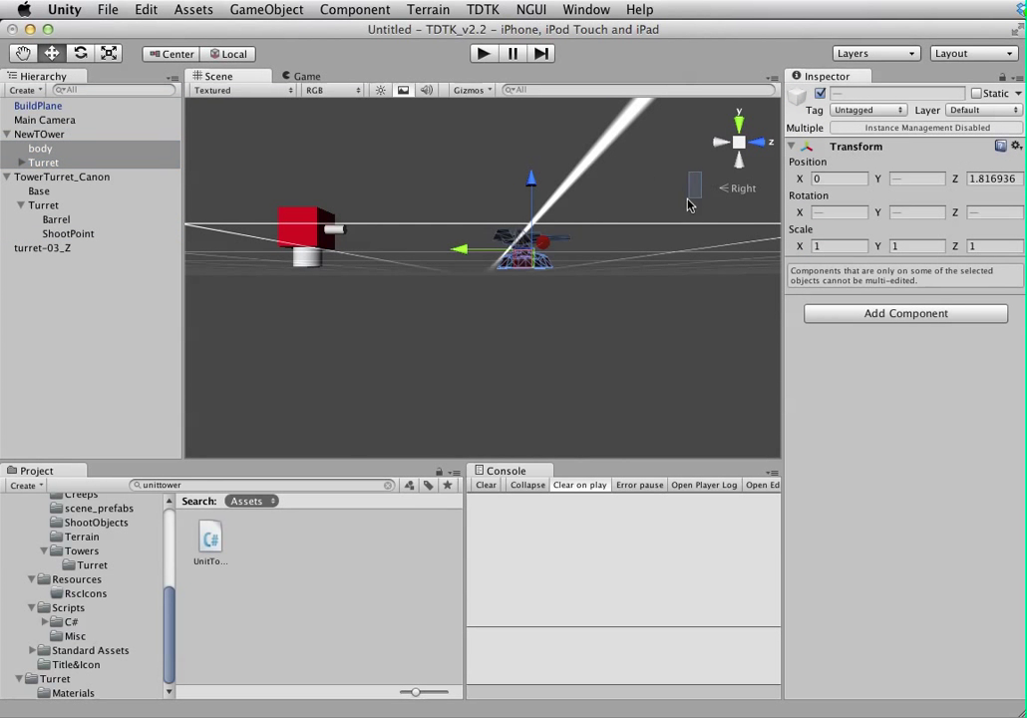
{"action": "left_click_drag", "start_coordinate": [592, 199], "coordinate": [456, 272], "text": "alt"}
- Collapse TowerTurret_Canon and slide NewTOwer along Z to about 2.28
{"action": "left_click", "coordinate": [30, 204]}
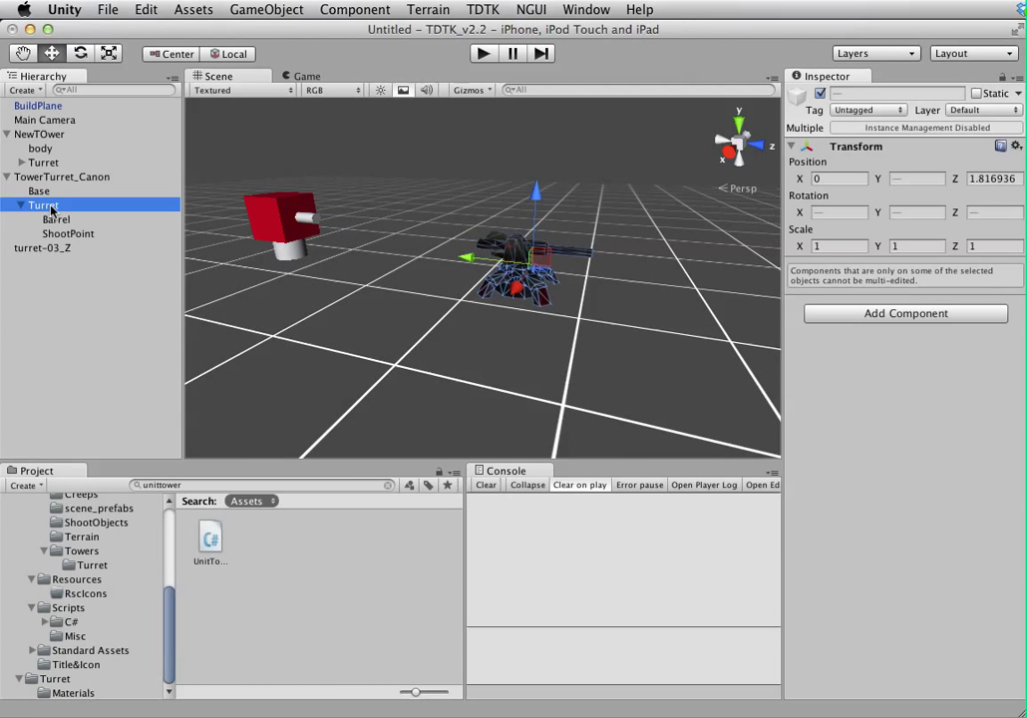
{"action": "left_click", "coordinate": [45, 193]}
{"action": "left_click", "coordinate": [55, 177]}
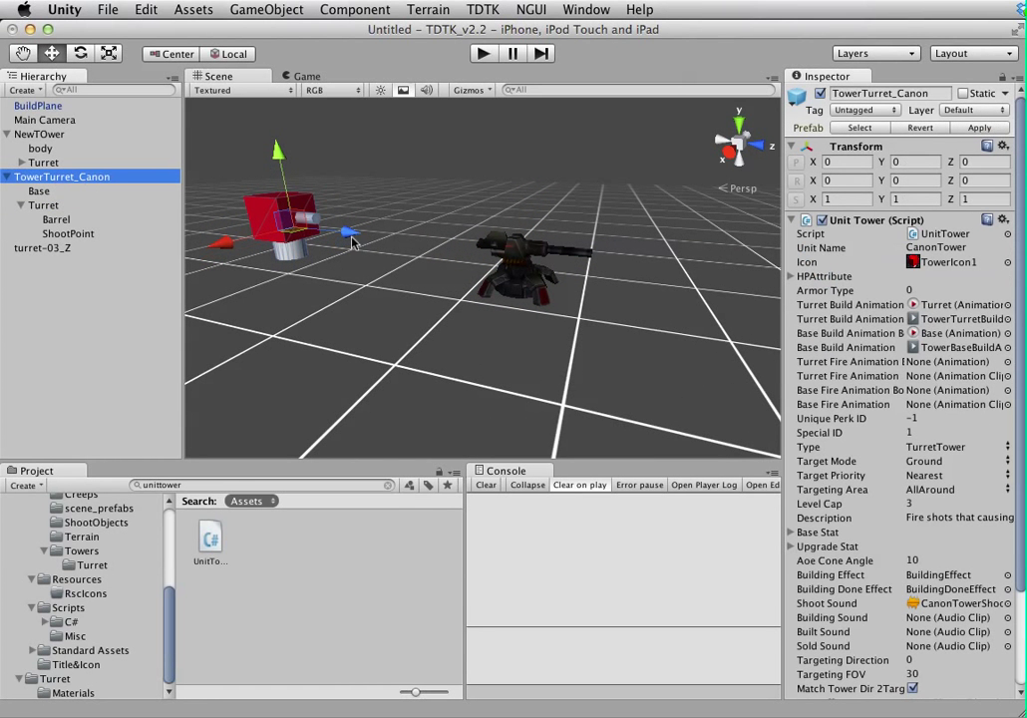
{"action": "left_click", "coordinate": [7, 177]}
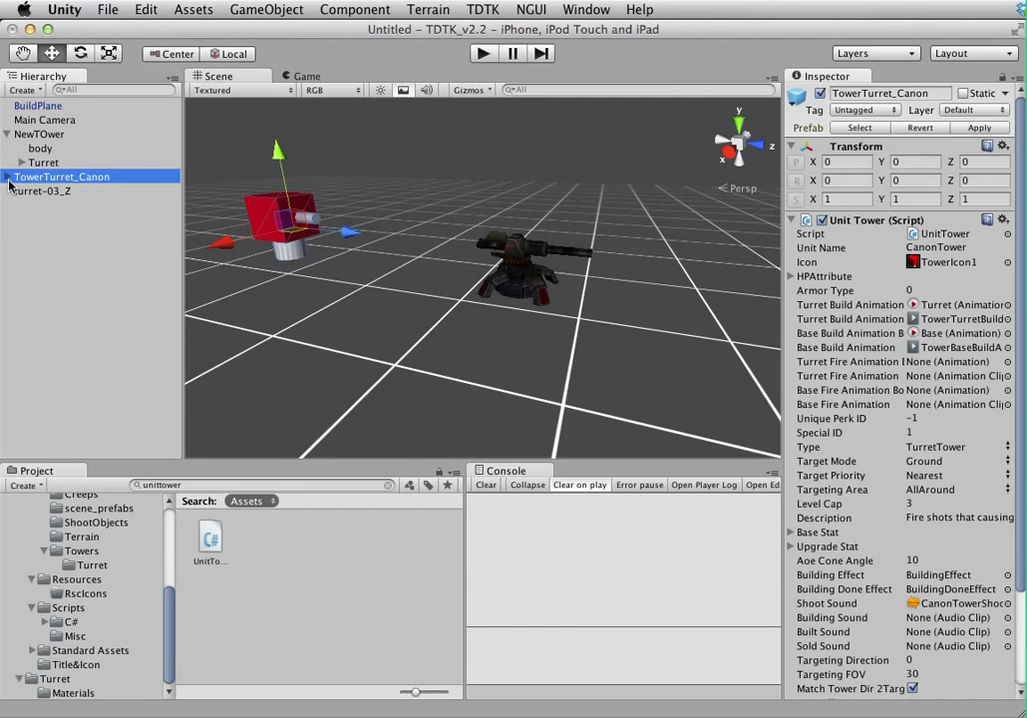
{"action": "left_click", "coordinate": [40, 135]}
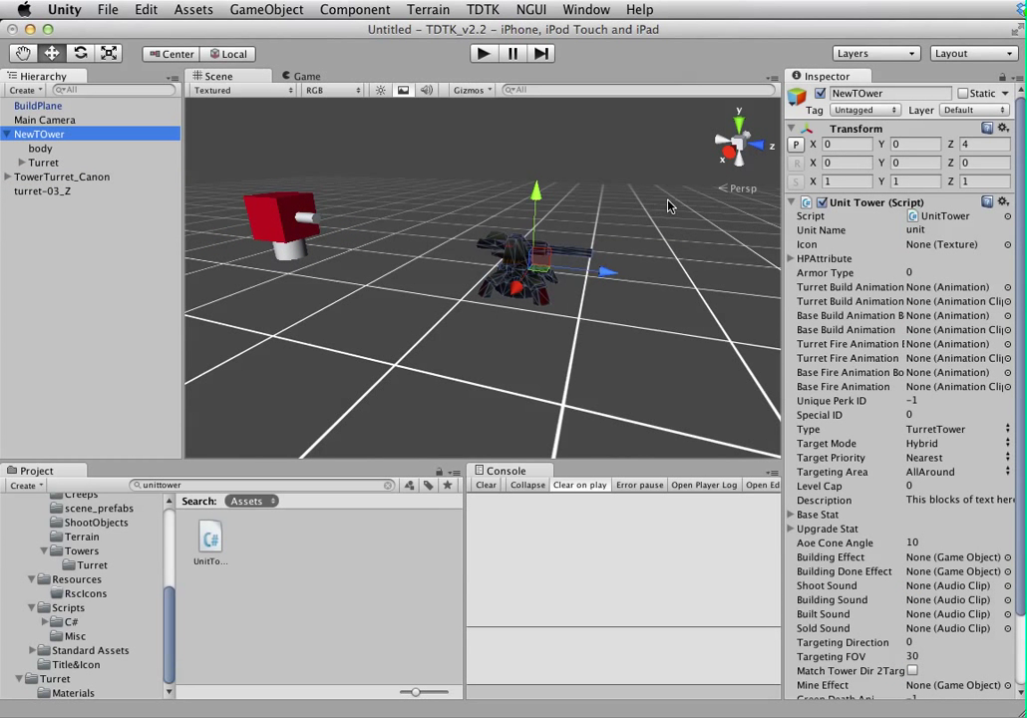
{"action": "left_click_drag", "start_coordinate": [525, 209], "coordinate": [584, 412], "text": "alt"}
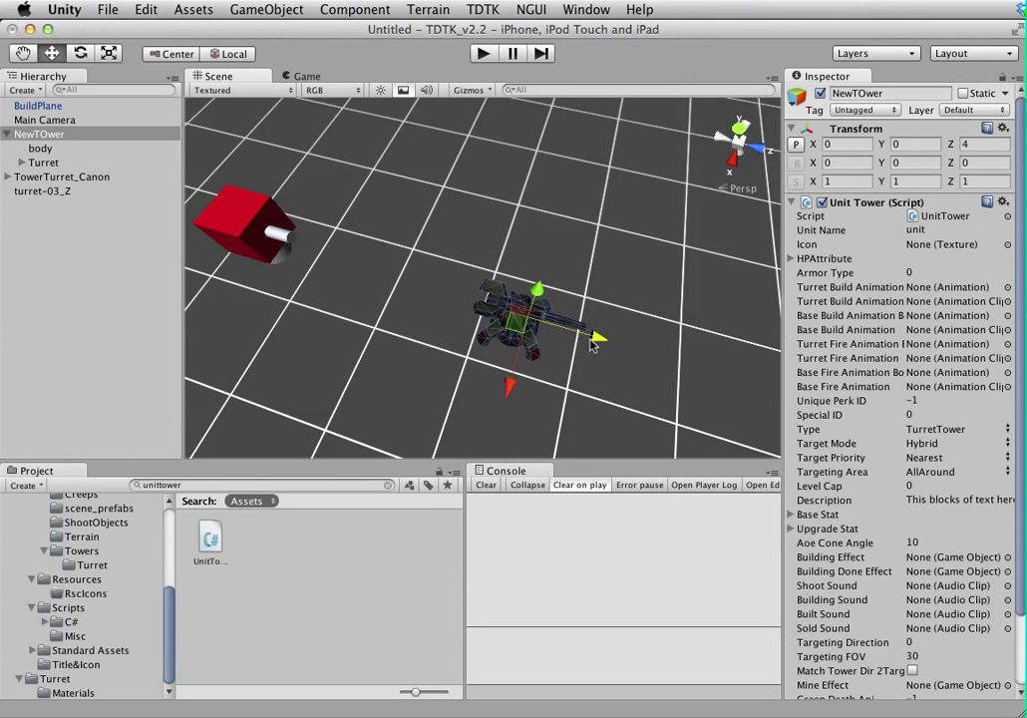
{"action": "left_click_drag", "start_coordinate": [589, 342], "coordinate": [514, 323]}
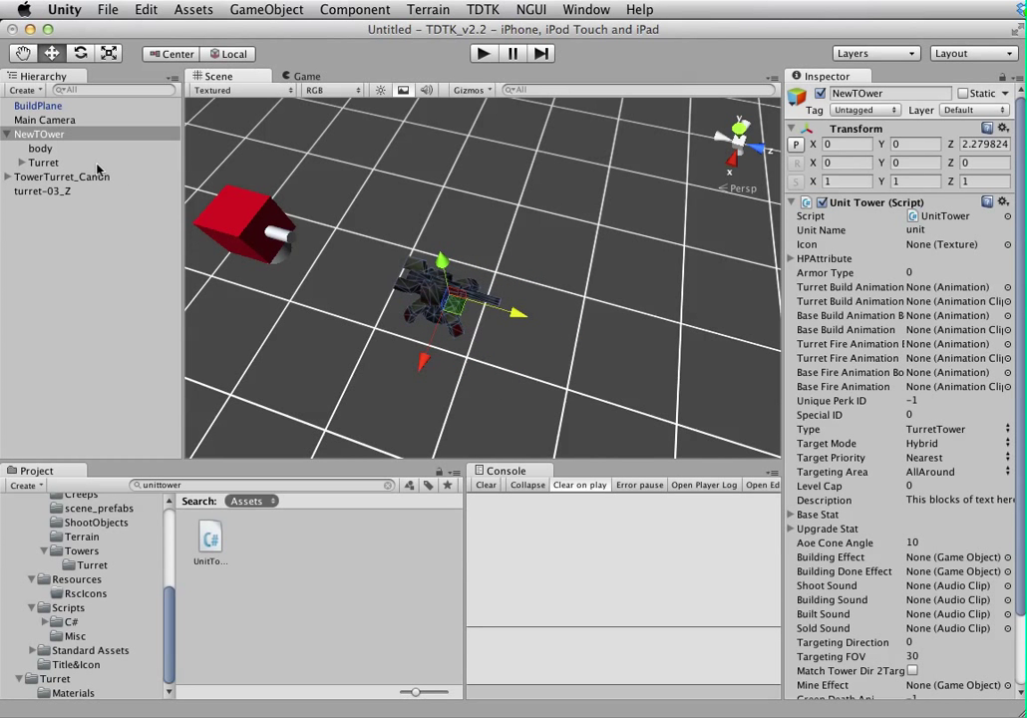
- Set the local Y and Z position of both body and Turret to 0
{"action": "left_click", "coordinate": [44, 147]}
{"action": "key", "text": "Down"}
{"action": "key", "text": "Down"}
{"action": "key", "text": "Up"}
{"action": "key", "text": "Up"}
{"action": "left_click", "coordinate": [48, 162], "text": "shift"}
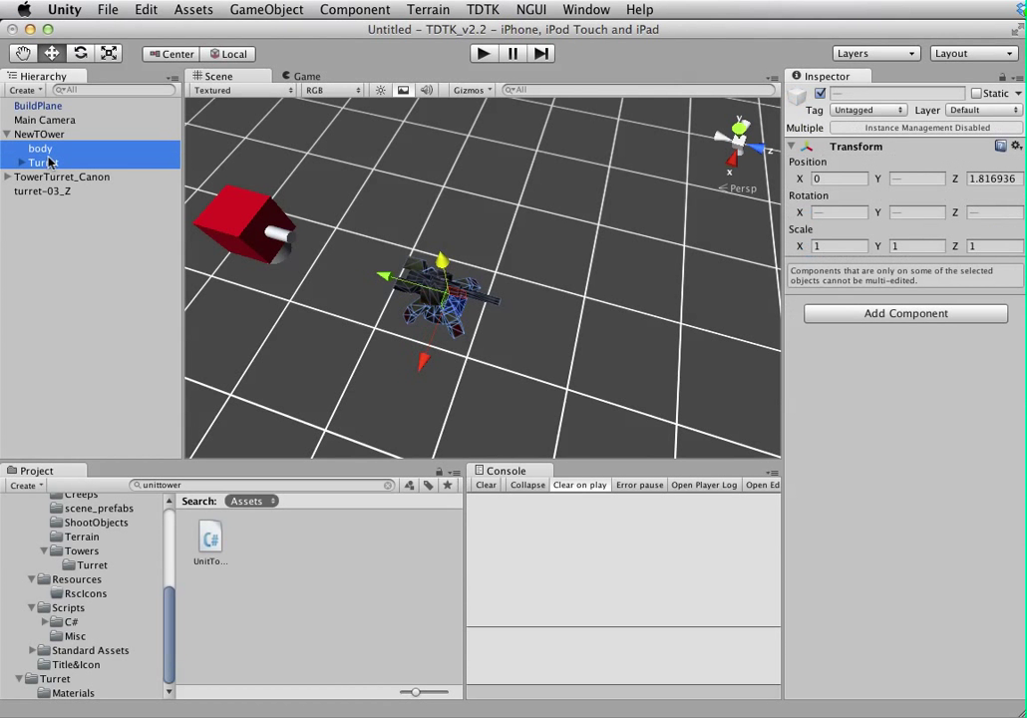
{"action": "left_click_drag", "start_coordinate": [440, 269], "coordinate": [446, 289]}
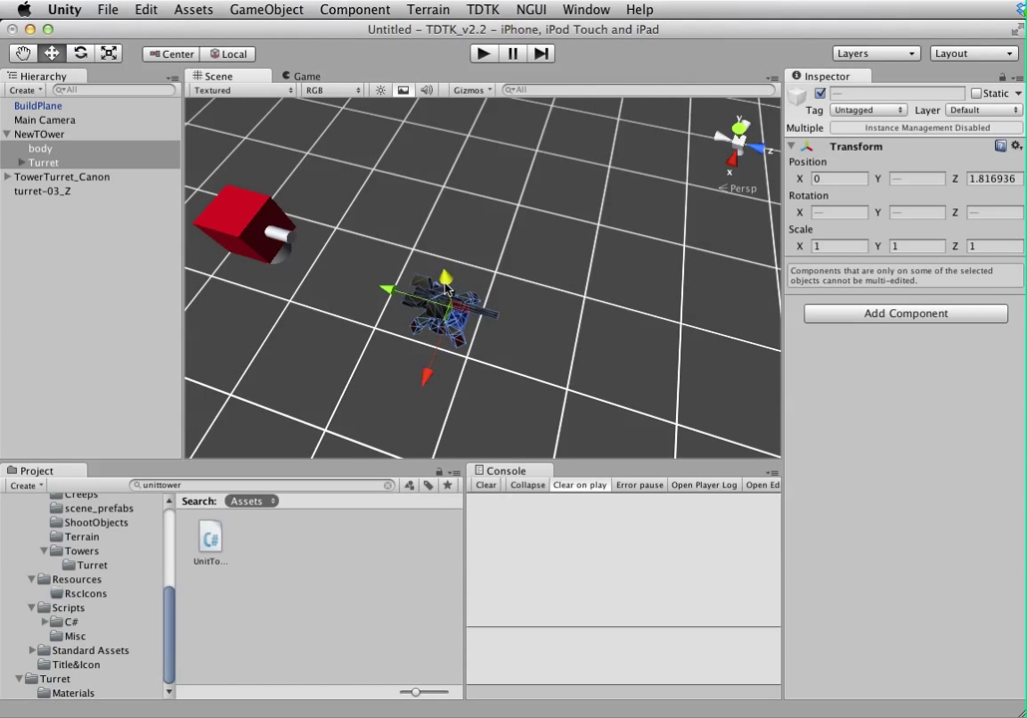
{"action": "left_click", "coordinate": [997, 178]}
{"action": "type", "text": "0"}
{"action": "left_click", "coordinate": [925, 177]}
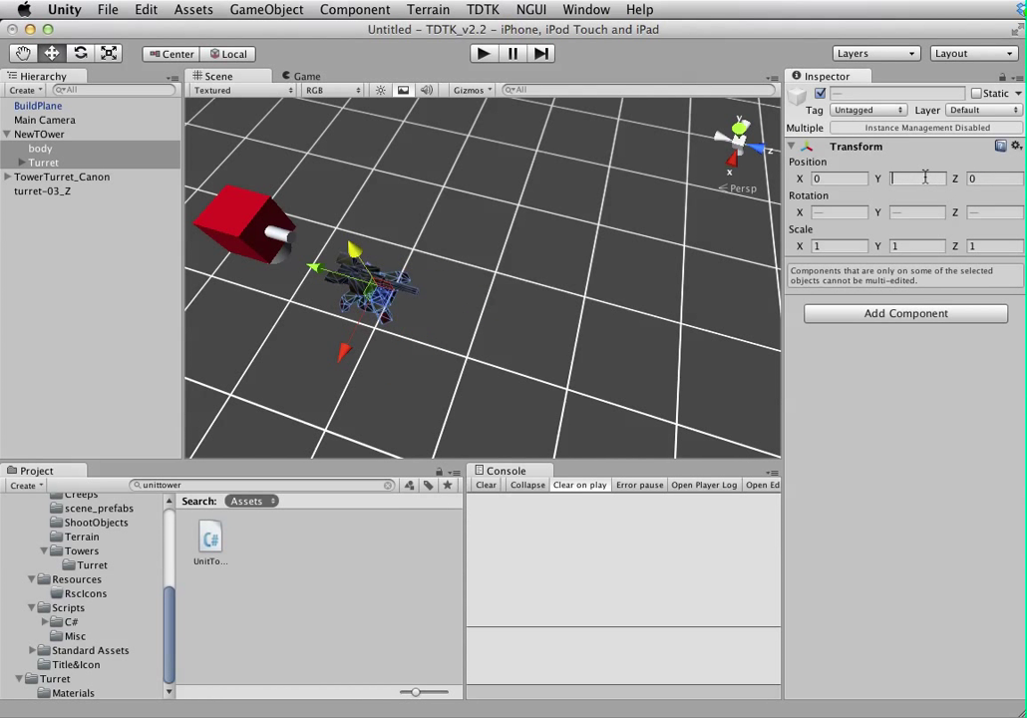
{"action": "type", "text": "0"}
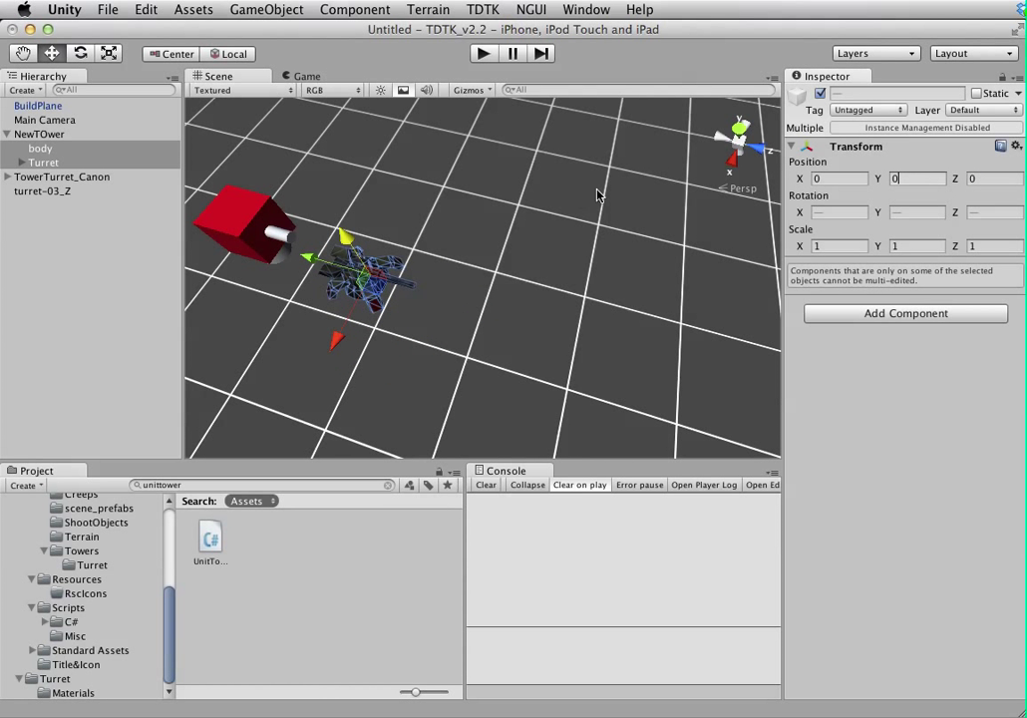
{"action": "left_click", "coordinate": [736, 146]}
{"action": "left_click_drag", "start_coordinate": [532, 257], "coordinate": [426, 245], "text": "alt"}
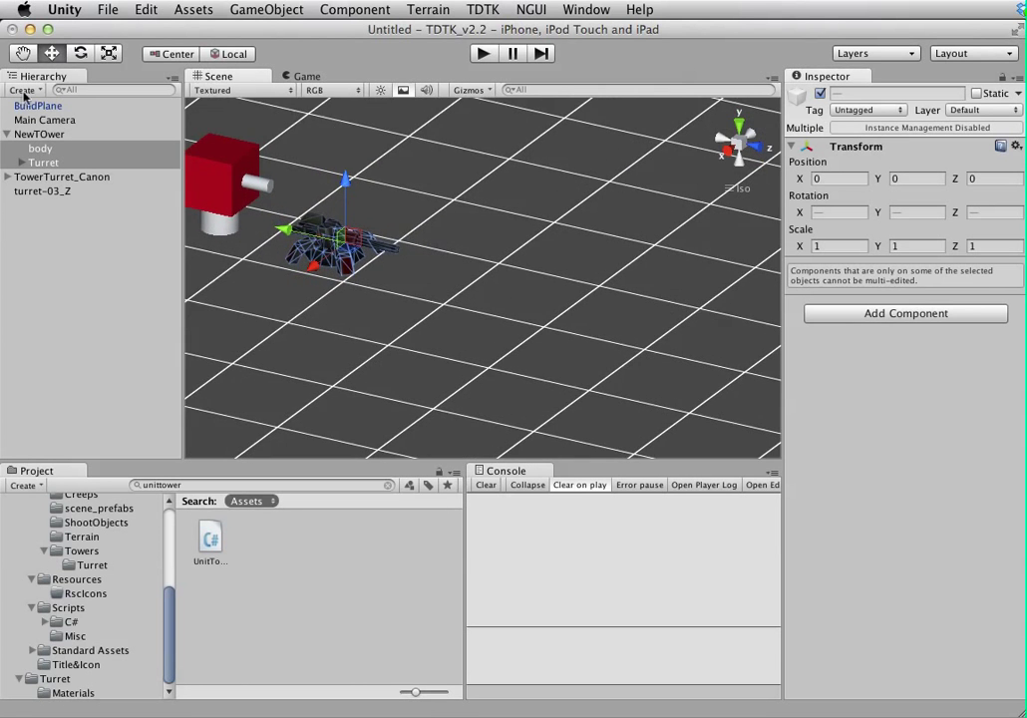
- Drag NewTOwer's Turret slightly above the body, then select body and Turret together
{"action": "left_click", "coordinate": [55, 176]}
{"action": "left_click", "coordinate": [156, 163]}
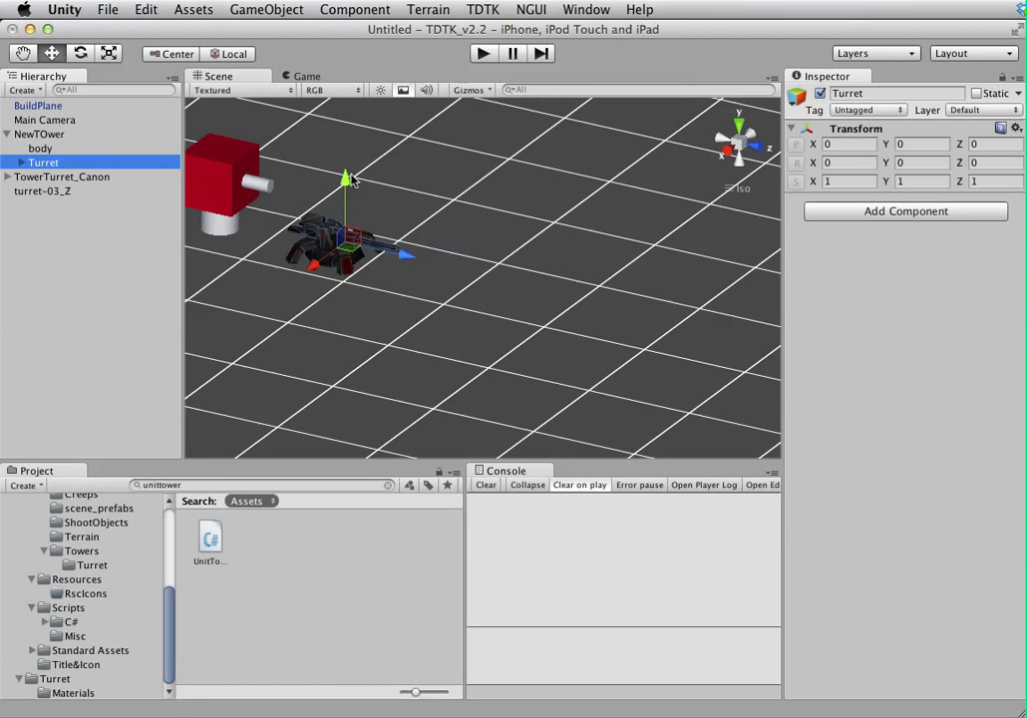
{"action": "left_click_drag", "start_coordinate": [349, 177], "coordinate": [399, 158]}
{"action": "left_click", "coordinate": [41, 149]}
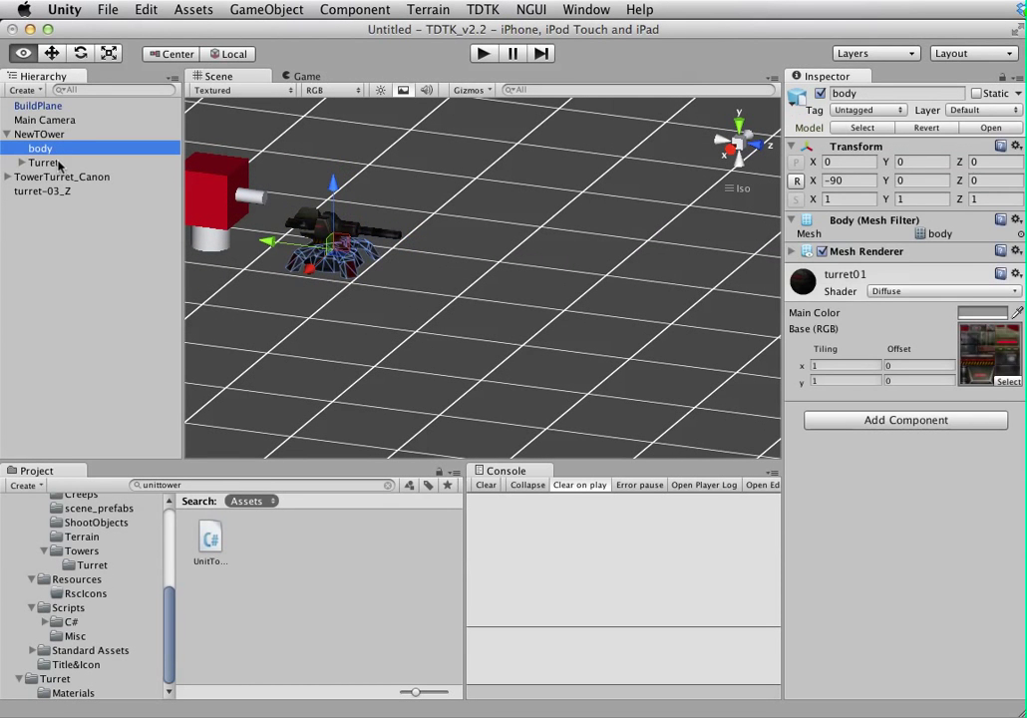
{"action": "left_click", "coordinate": [45, 162]}
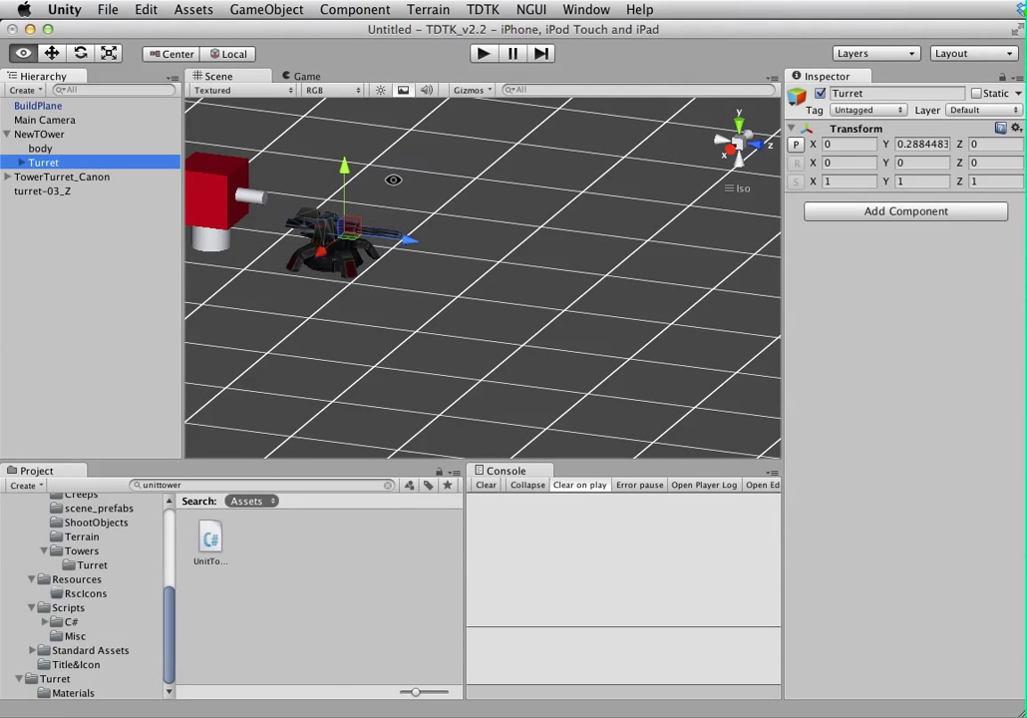
{"action": "left_click", "coordinate": [57, 150], "text": "shift"}
{"action": "left_click", "coordinate": [345, 181]}
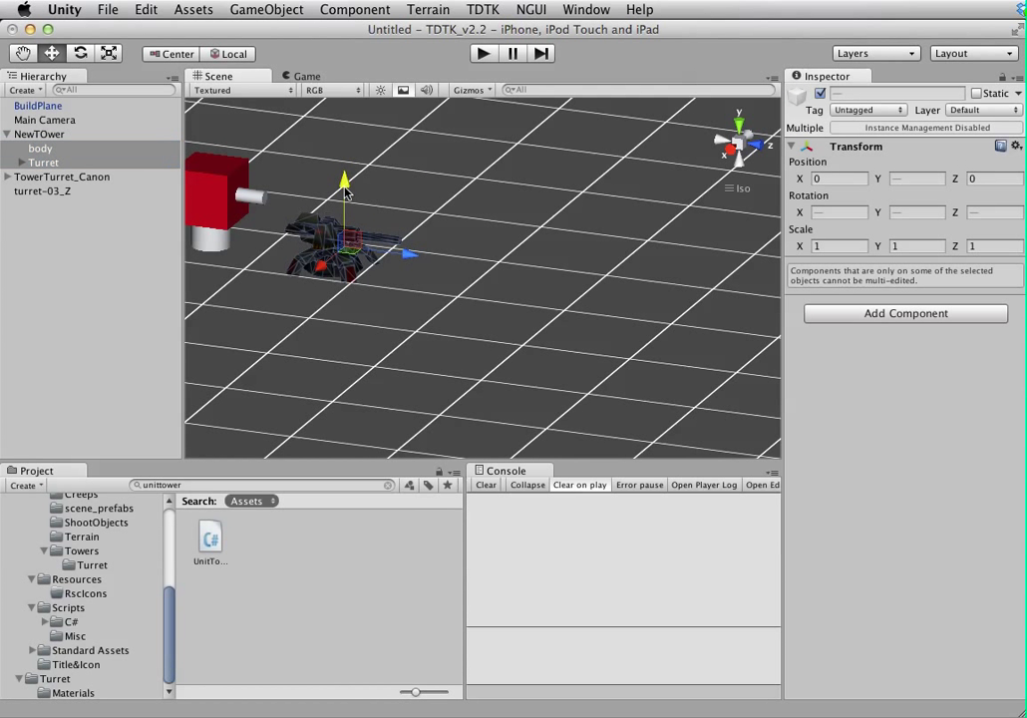
- Set the example Canon tower's Base Y to 0 and its Turret Y to 0.5
{"action": "left_click", "coordinate": [8, 176]}
{"action": "middle_click_drag", "start_coordinate": [227, 184], "coordinate": [621, 277]}
{"action": "left_click", "coordinate": [43, 205]}
{"action": "key", "text": "Up"}
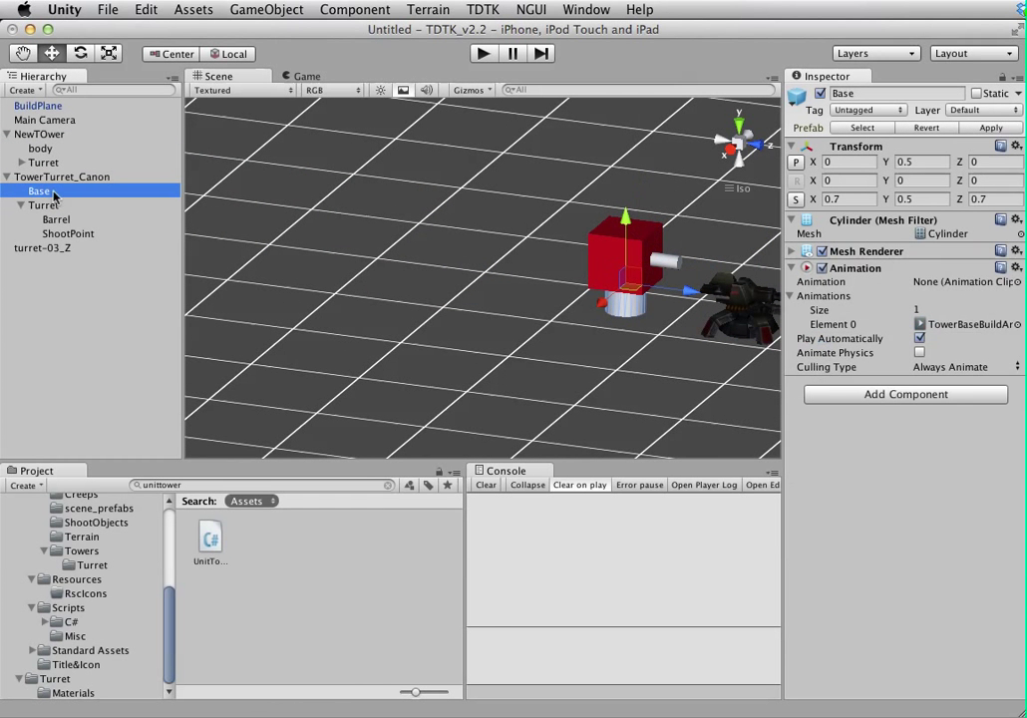
{"action": "left_click", "coordinate": [919, 163]}
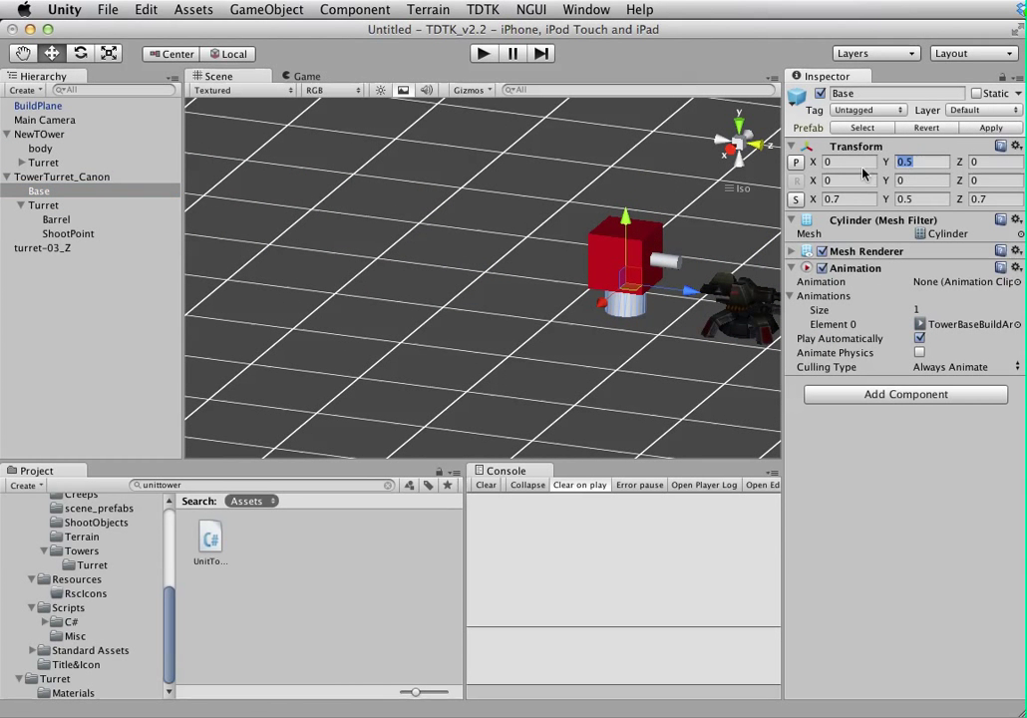
{"action": "type", "text": "0"}
{"action": "left_click", "coordinate": [44, 205]}
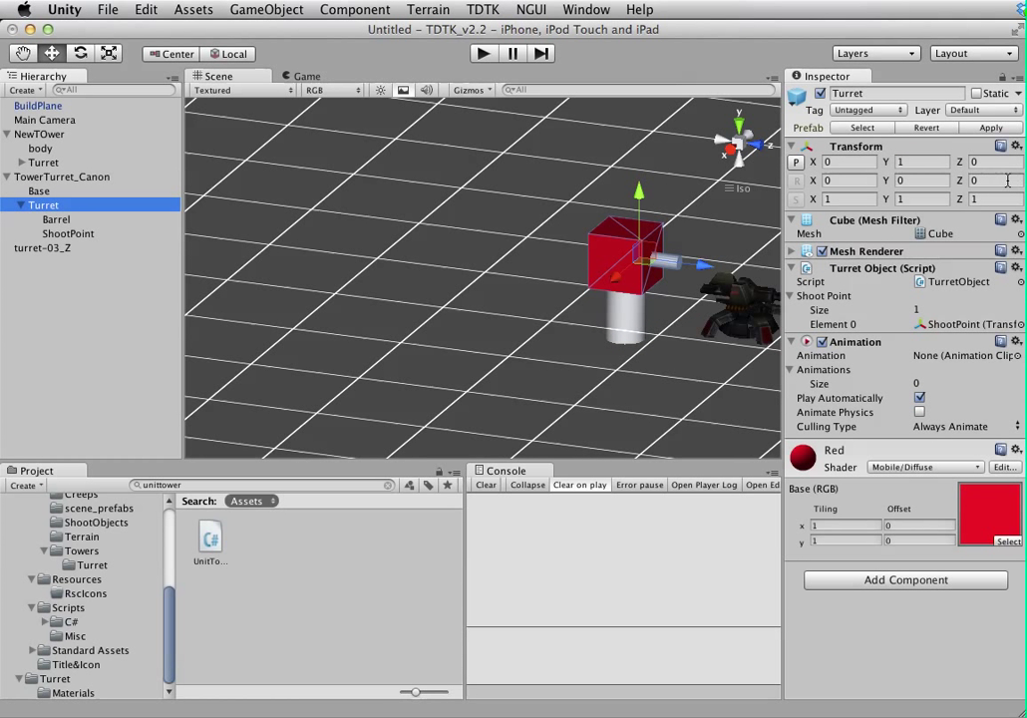
{"action": "left_click", "coordinate": [924, 163]}
{"action": "type", "text": ".5"}
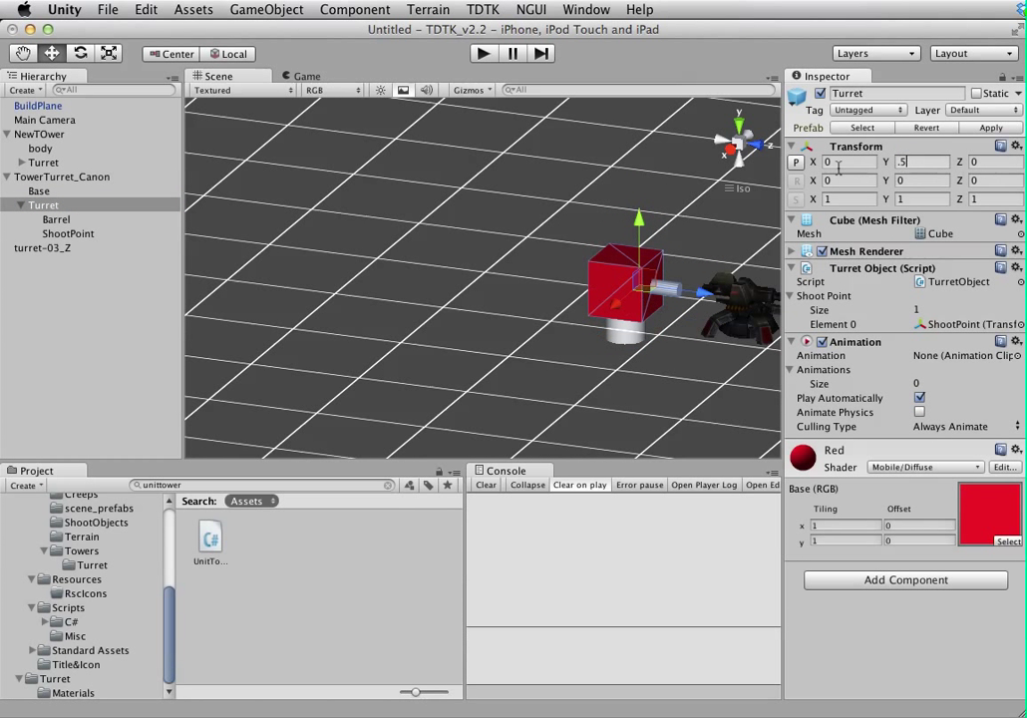
- Frame and orbit the view to check the example Turret's height above its Base
{"action": "left_click_drag", "start_coordinate": [632, 228], "coordinate": [545, 222], "text": "alt"}
{"action": "key", "text": "f"}
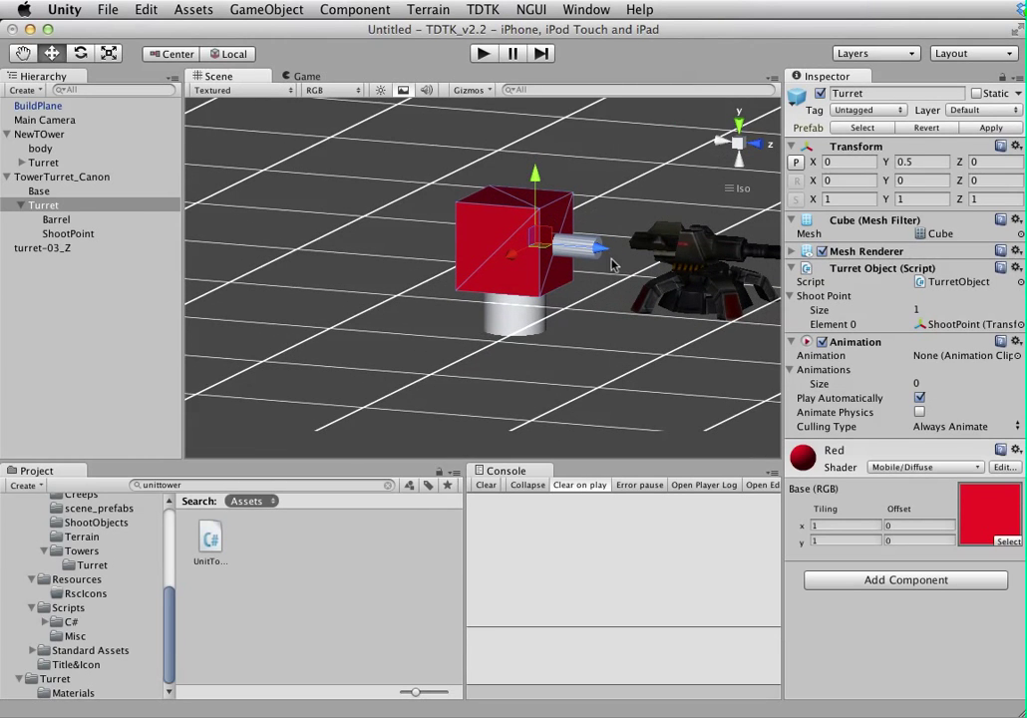
{"action": "scroll", "coordinate": [576, 273], "scroll_direction": "up", "scroll_amount": 3}
{"action": "left_click_drag", "start_coordinate": [419, 294], "coordinate": [482, 258], "text": "alt"}
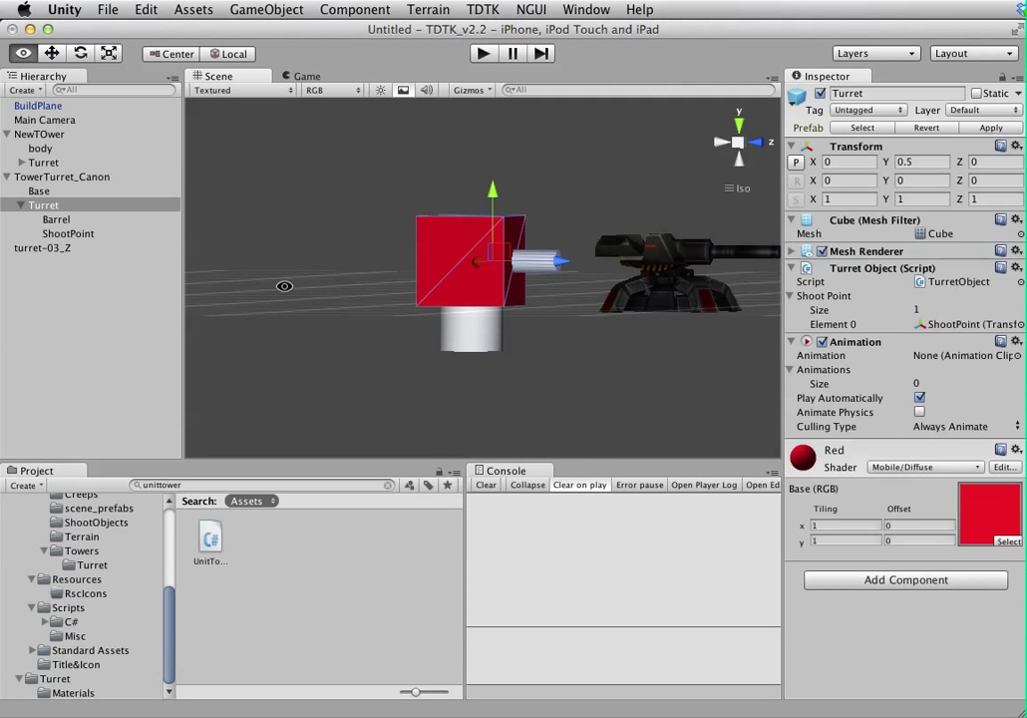
{"action": "left_click", "coordinate": [55, 202]}
{"action": "left_click", "coordinate": [62, 177]}
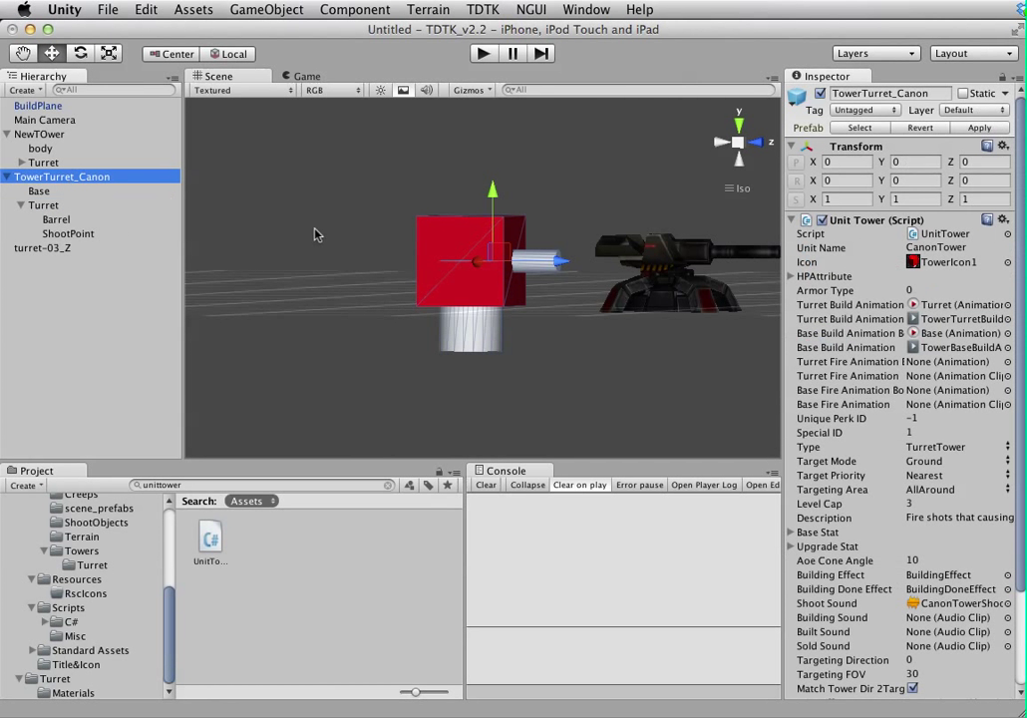
{"action": "left_click", "coordinate": [50, 192]}
{"action": "left_click", "coordinate": [55, 204]}
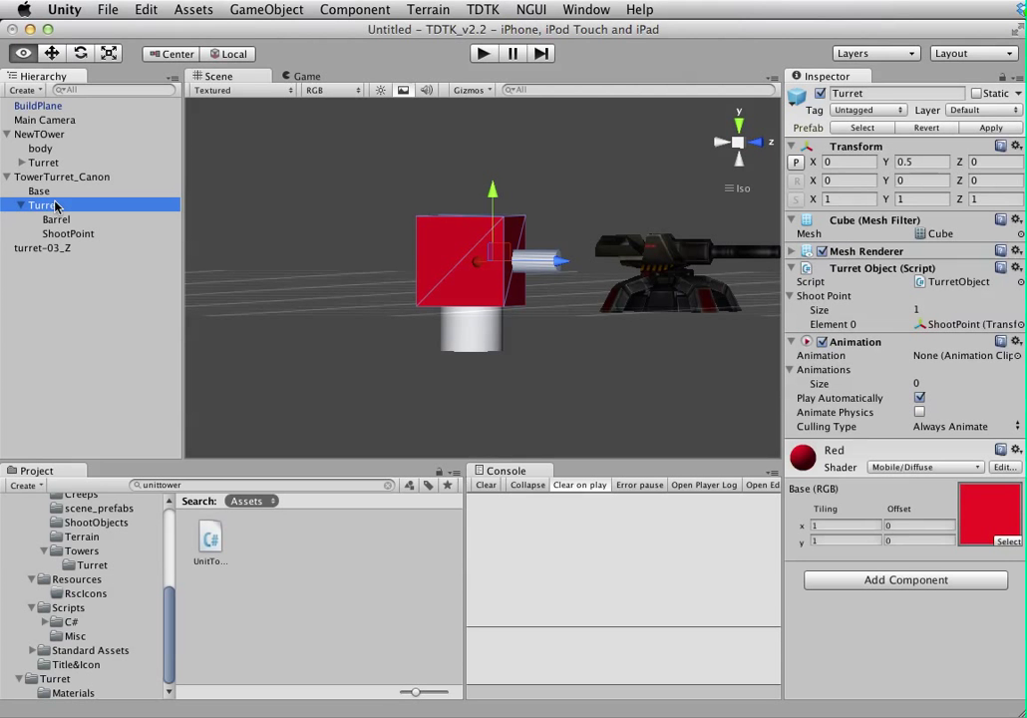
- Switch the scene to Top view and inspect the example tower's Base and Turret
{"action": "left_click", "coordinate": [741, 126]}
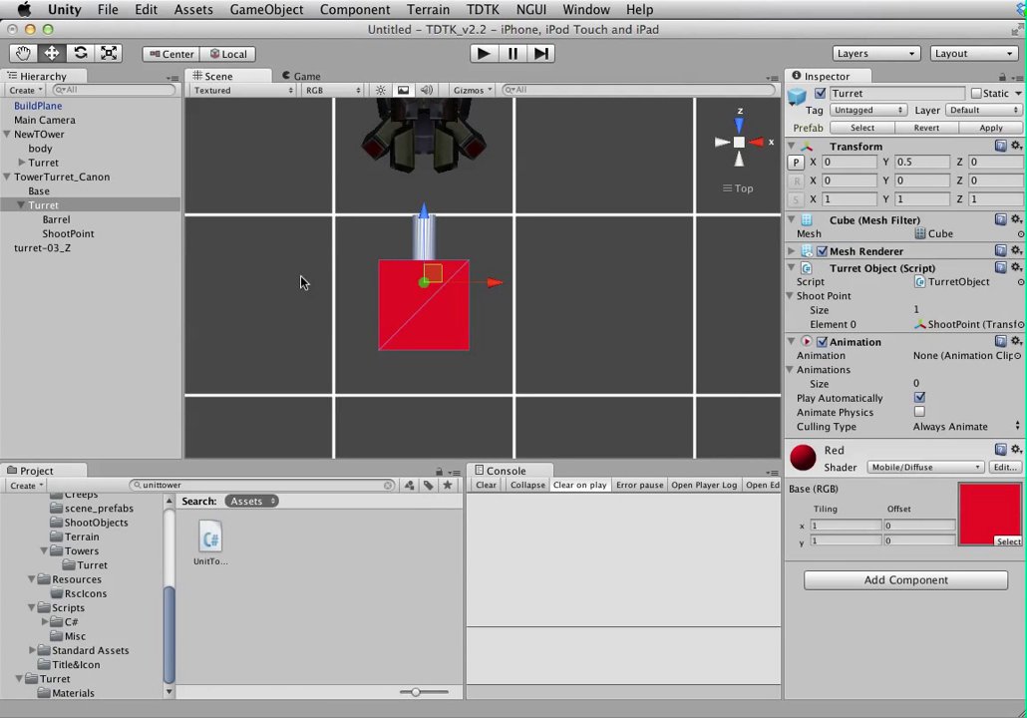
{"action": "left_click", "coordinate": [40, 192]}
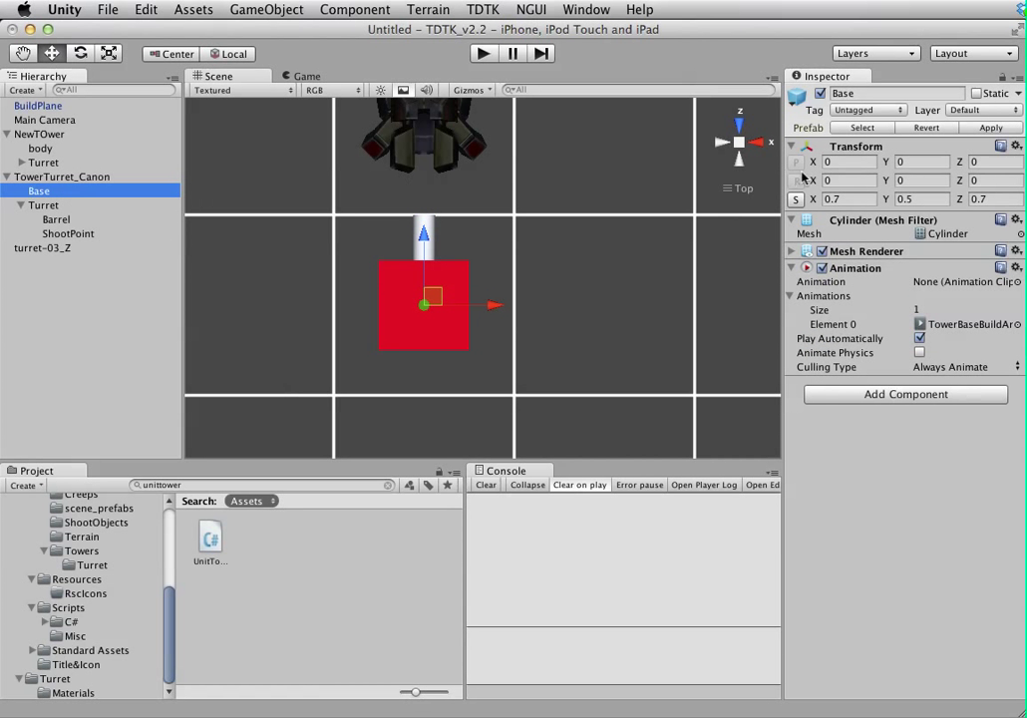
{"action": "left_click", "coordinate": [45, 205]}
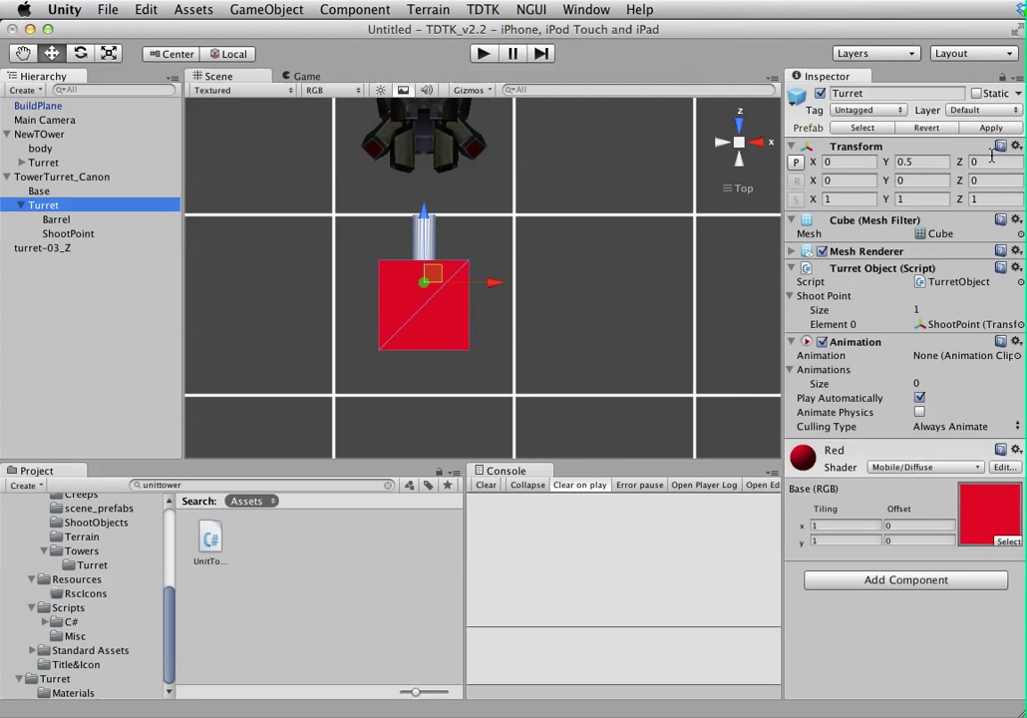
{"action": "middle_click_drag", "start_coordinate": [399, 199], "coordinate": [399, 236]}
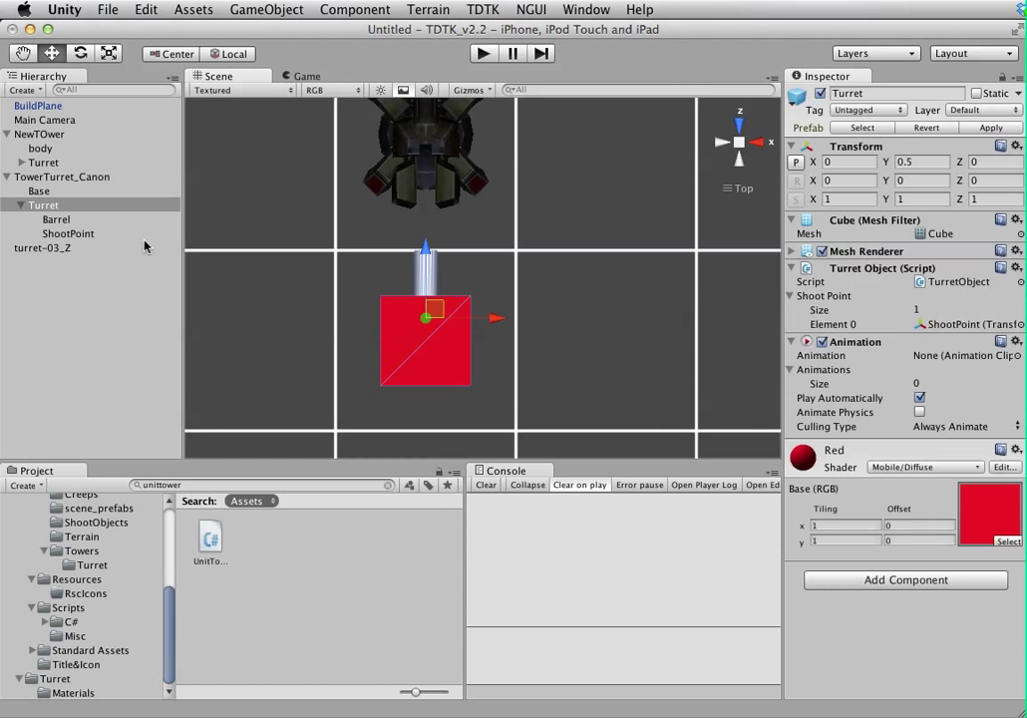
{"action": "left_click", "coordinate": [47, 208]}
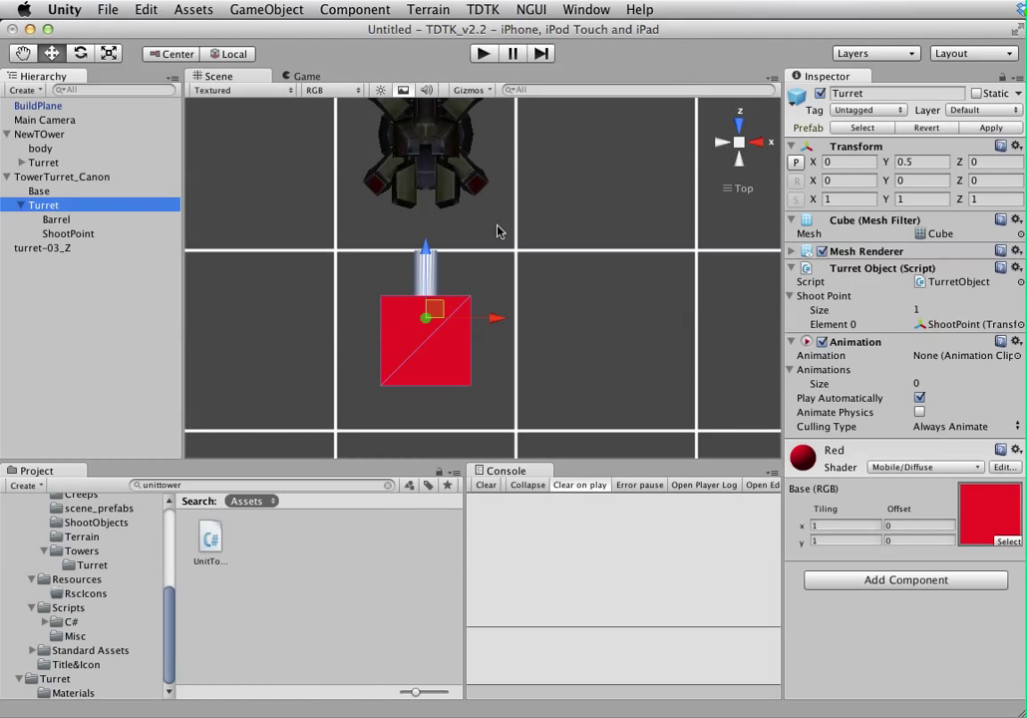
{"action": "middle_click_drag", "start_coordinate": [498, 232], "coordinate": [499, 298]}
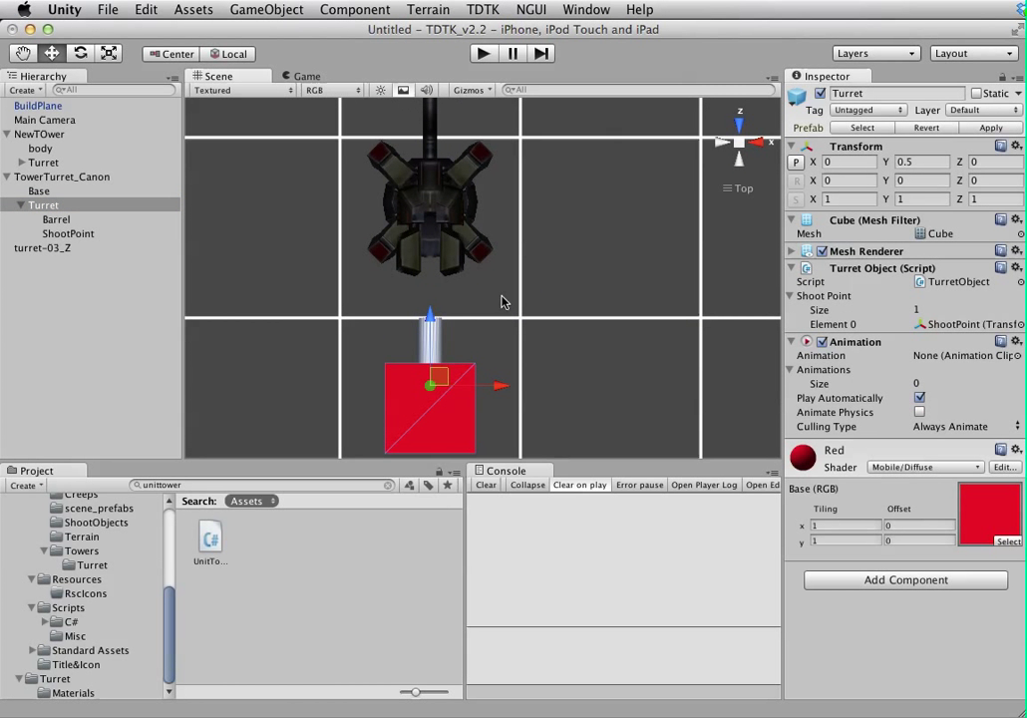
{"action": "left_click", "coordinate": [40, 191]}
- Expand the new tower's Turret, inspect barrel-01, gun-01 and head, then select NewTOwer
{"action": "left_click", "coordinate": [43, 163]}
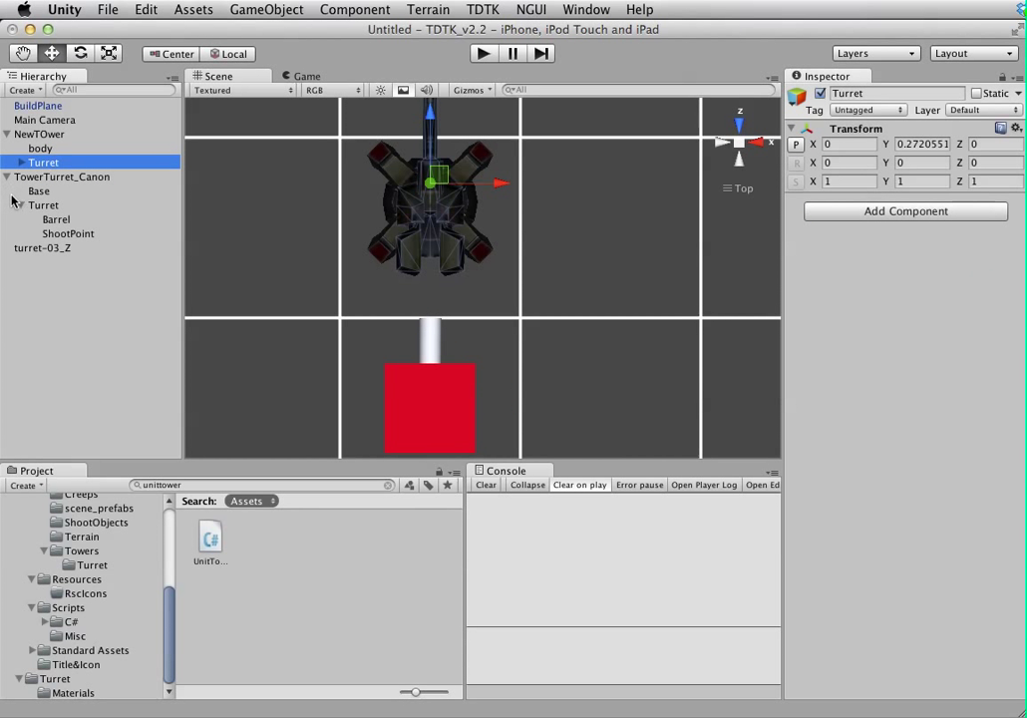
{"action": "left_click", "coordinate": [21, 162]}
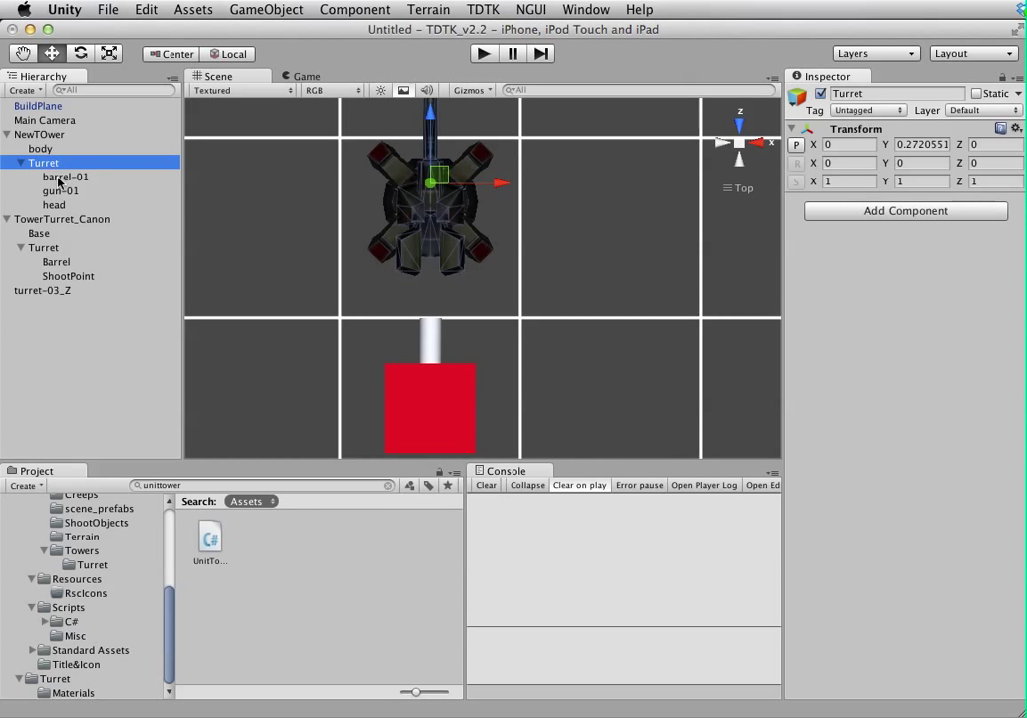
{"action": "left_click", "coordinate": [62, 177]}
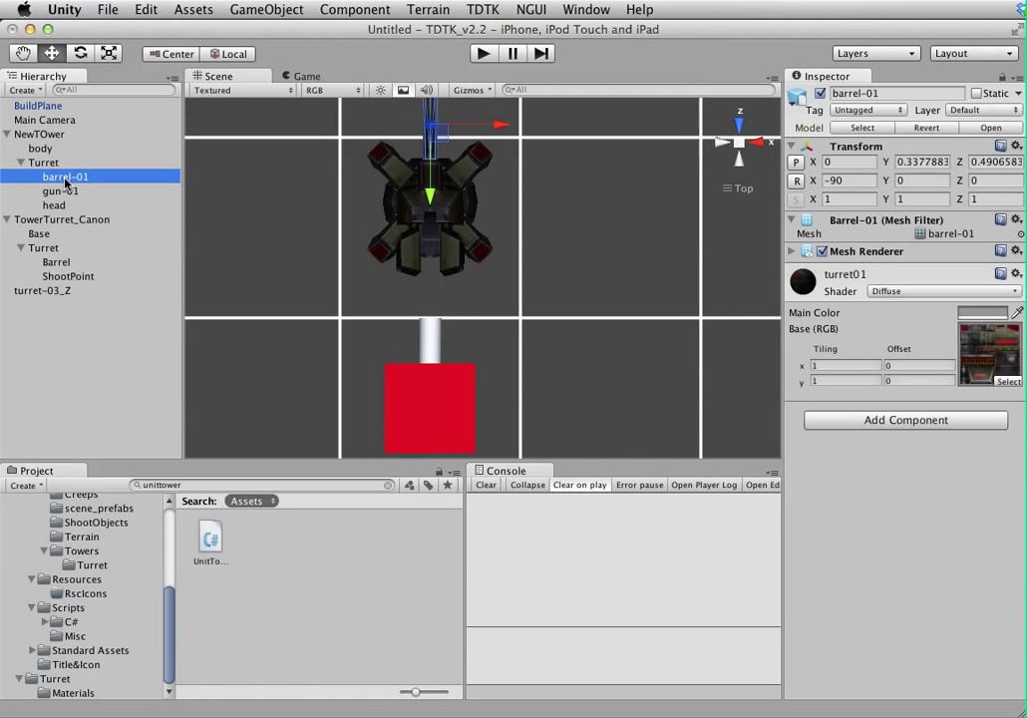
{"action": "left_click", "coordinate": [65, 178]}
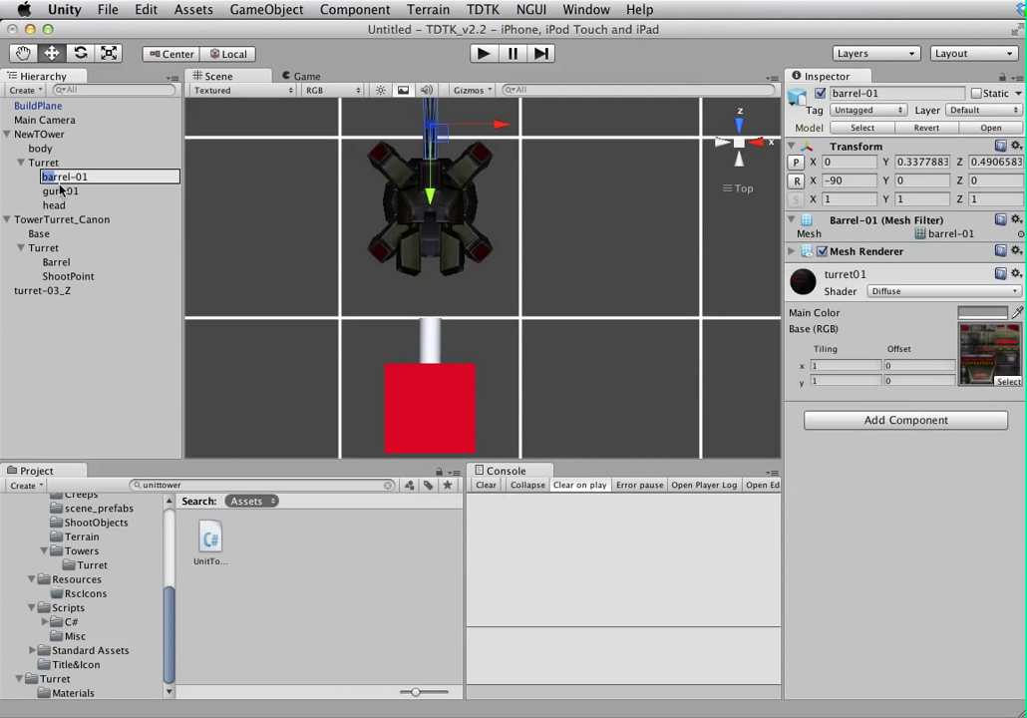
{"action": "left_click", "coordinate": [61, 191]}
{"action": "left_click", "coordinate": [54, 177]}
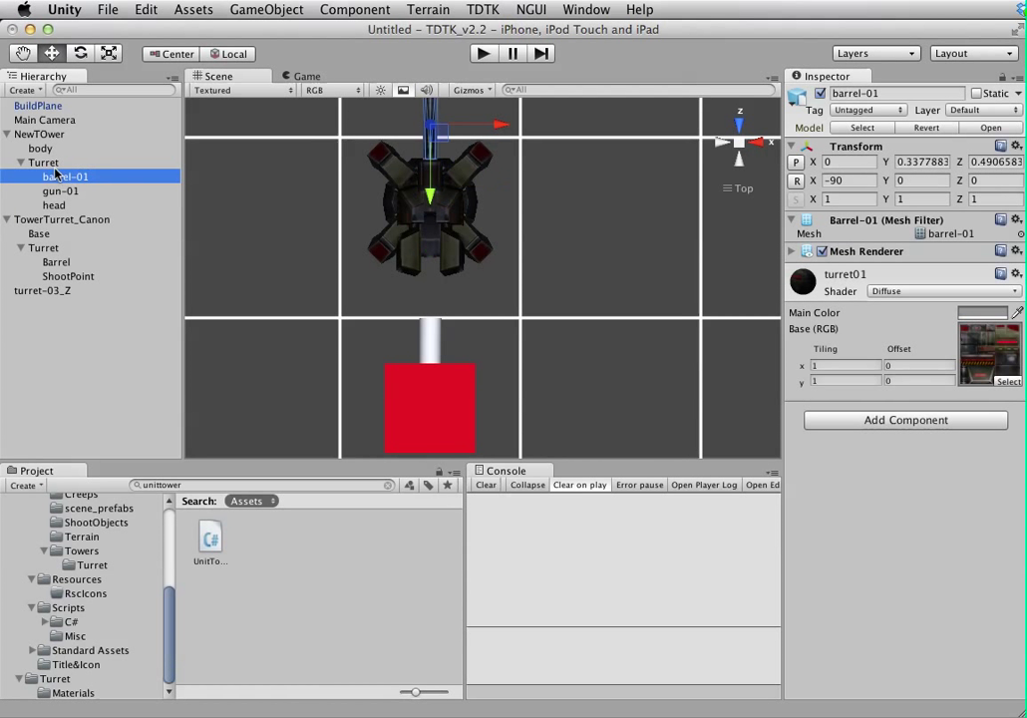
{"action": "left_click", "coordinate": [48, 162]}
{"action": "left_click", "coordinate": [57, 177]}
{"action": "left_click", "coordinate": [60, 191]}
{"action": "left_click", "coordinate": [54, 204]}
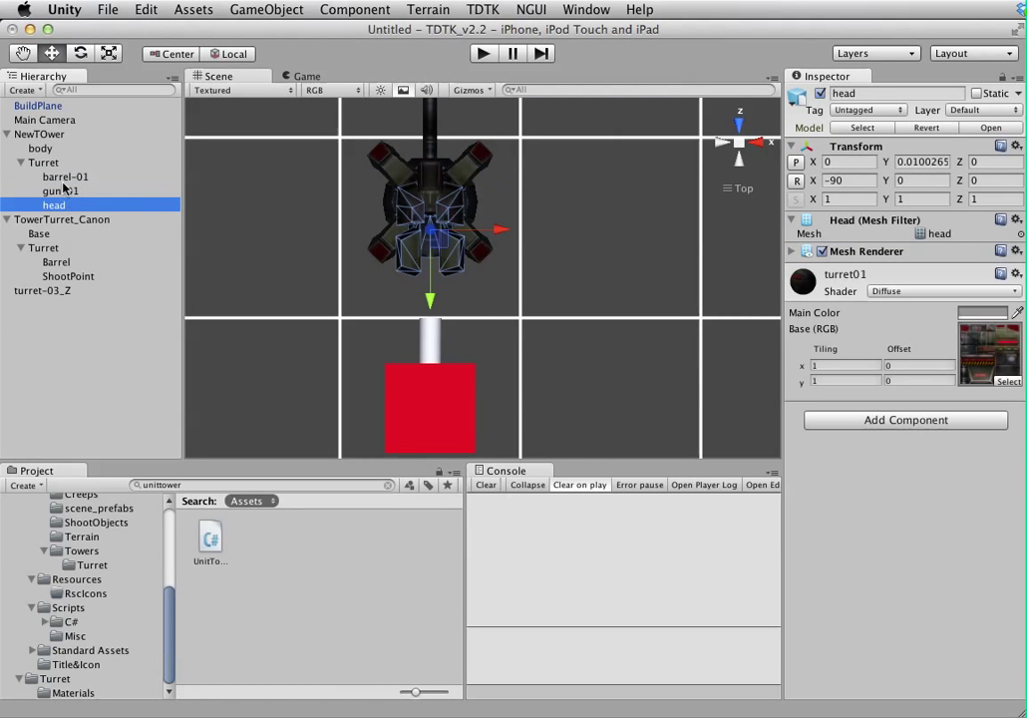
{"action": "left_click", "coordinate": [44, 133]}
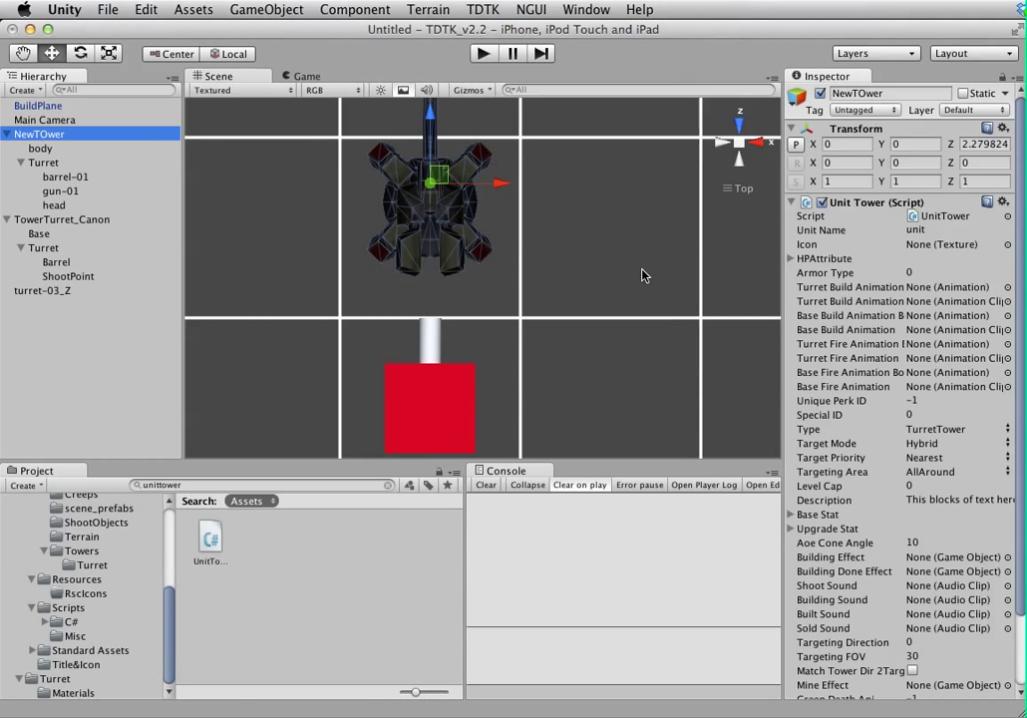
- Open the Tower Manager and save NewTOwer as a prefab in the Prefabs folder
{"action": "left_click", "coordinate": [482, 10]}
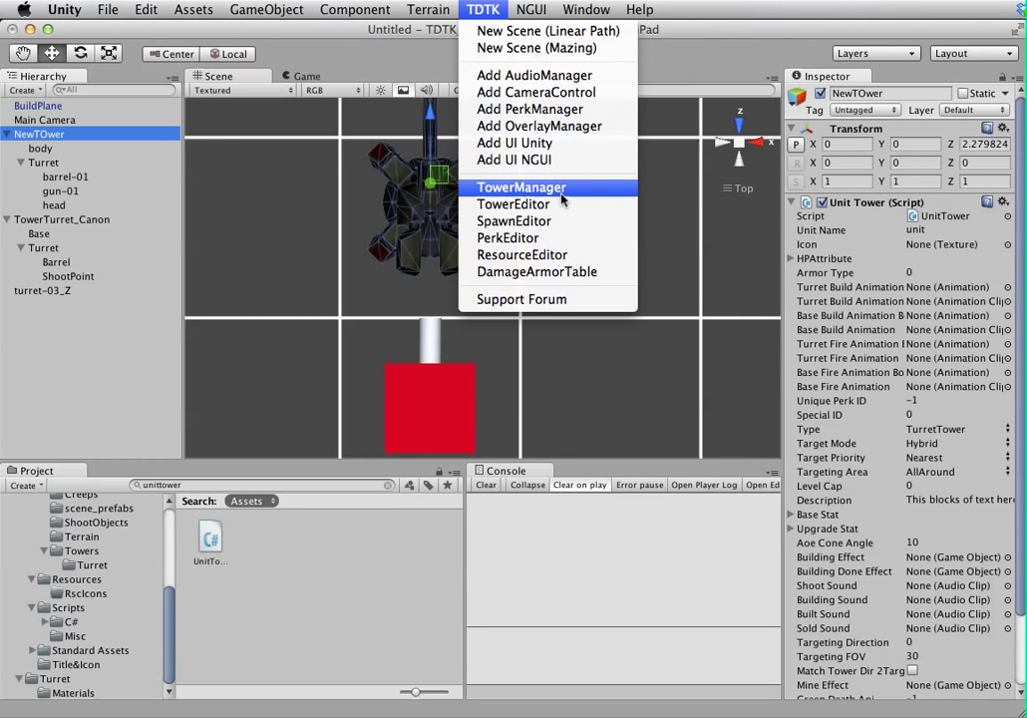
{"action": "left_click", "coordinate": [520, 188]}
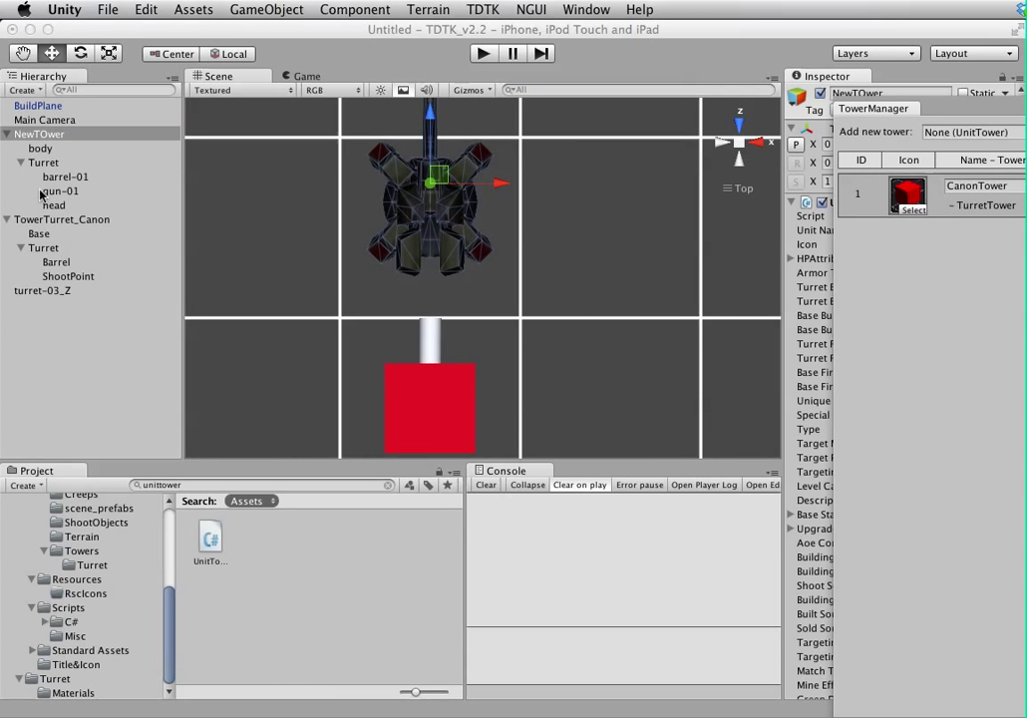
{"action": "left_click_drag", "start_coordinate": [42, 137], "coordinate": [66, 578]}
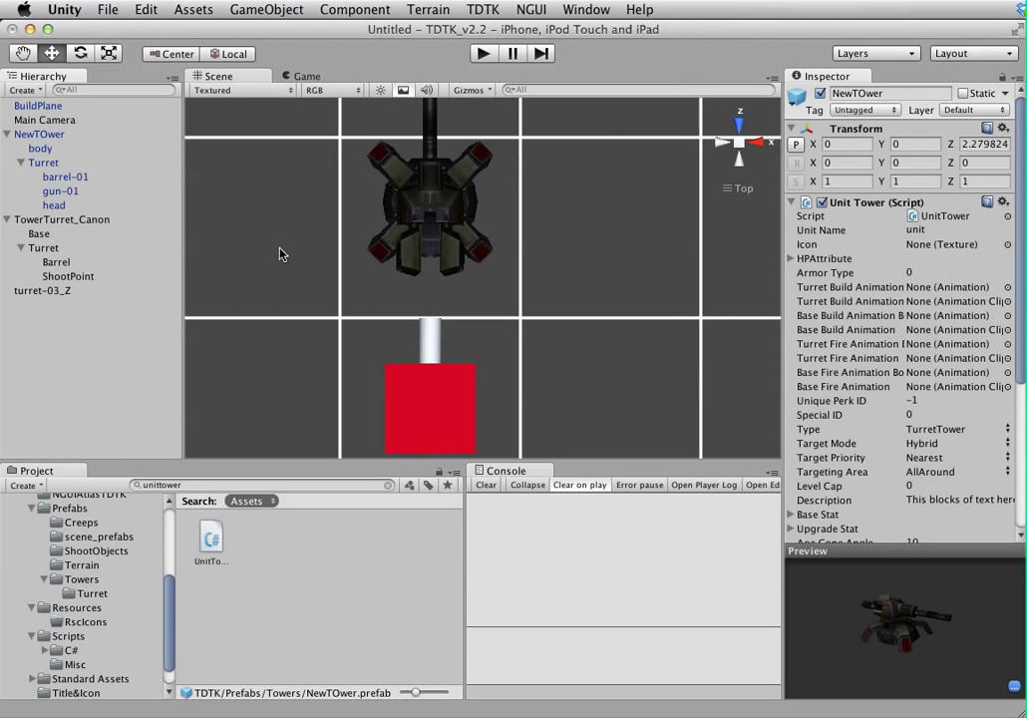
- Register the NewTOwer prefab from Towers in the Tower Manager as tower 2
{"action": "left_click", "coordinate": [88, 580]}
{"action": "key", "text": "alt+t"}
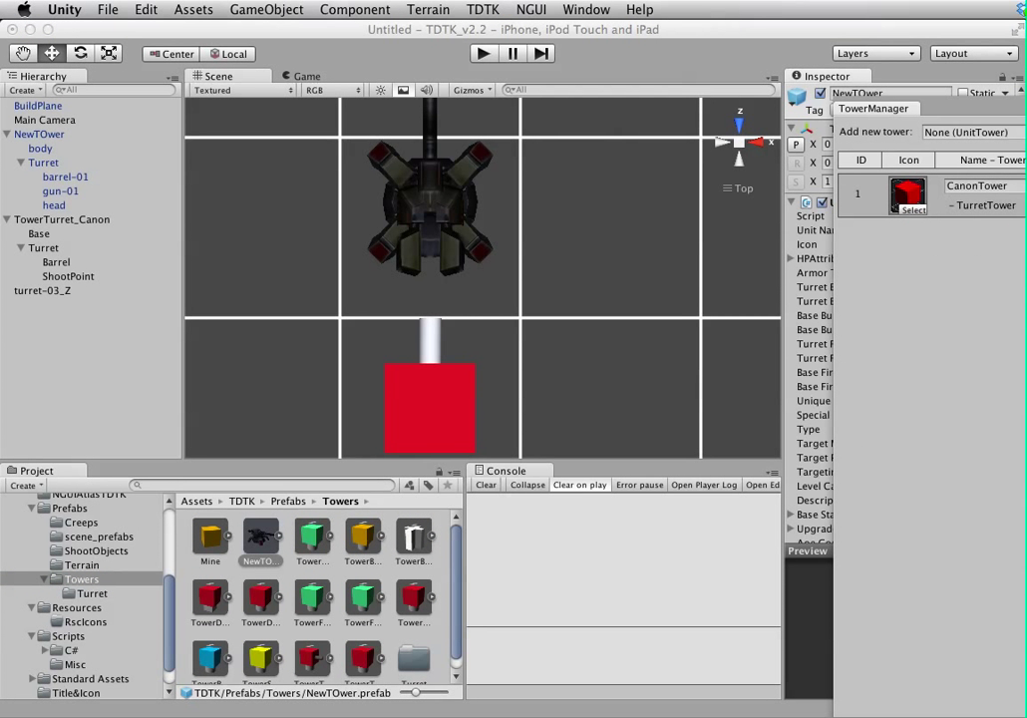
{"action": "left_click", "coordinate": [280, 560]}
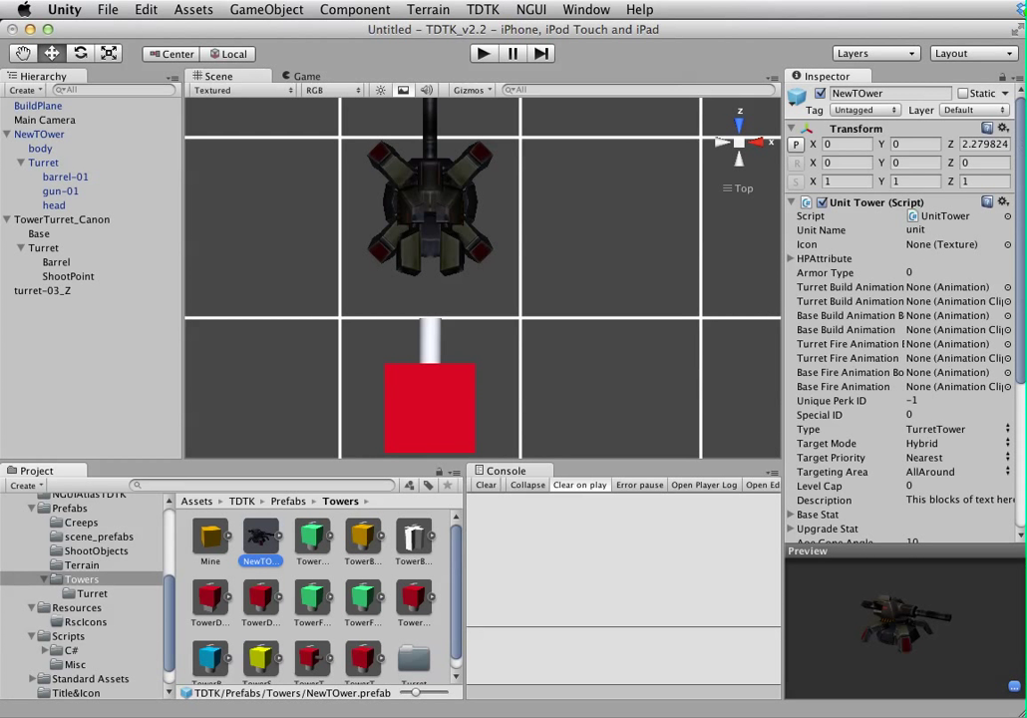
{"action": "key", "text": "alt+t"}
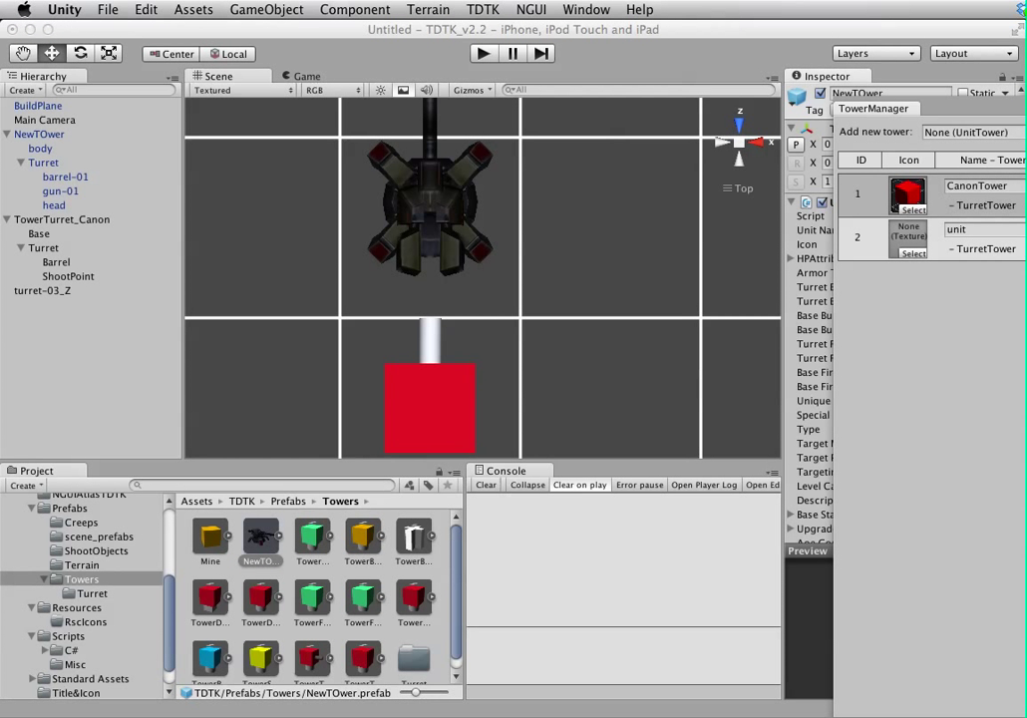
- Load the unit tower in TowerEditor and scroll through its level stats and object slots
{"action": "left_click", "coordinate": [483, 10]}
{"action": "left_click", "coordinate": [520, 204]}
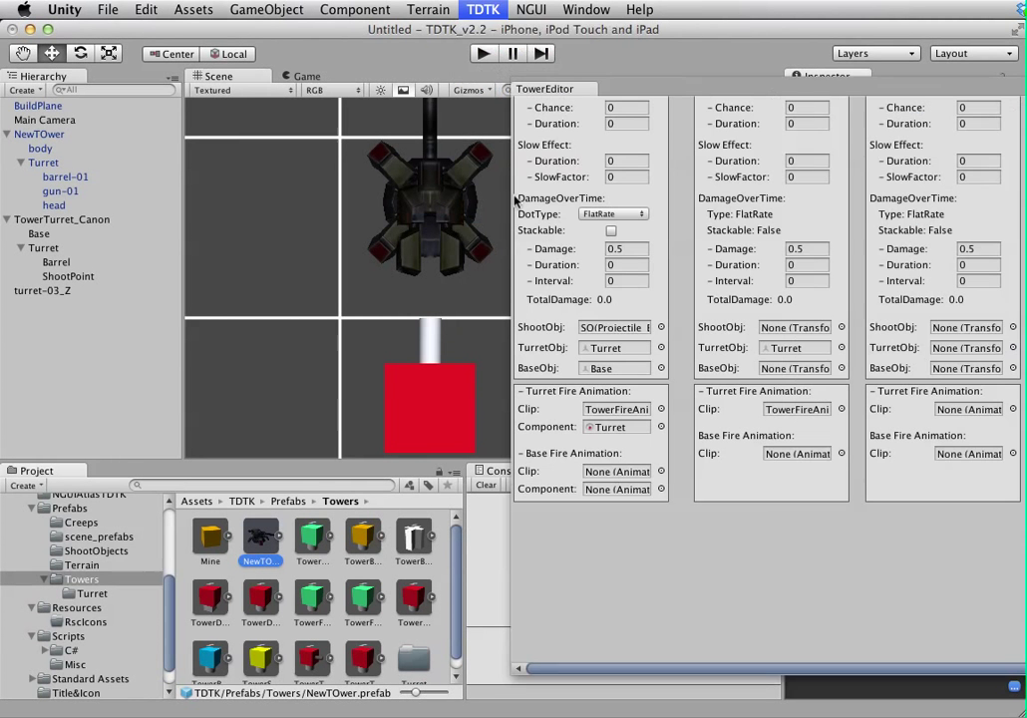
{"action": "scroll", "coordinate": [764, 234], "scroll_direction": "up", "scroll_amount": 10}
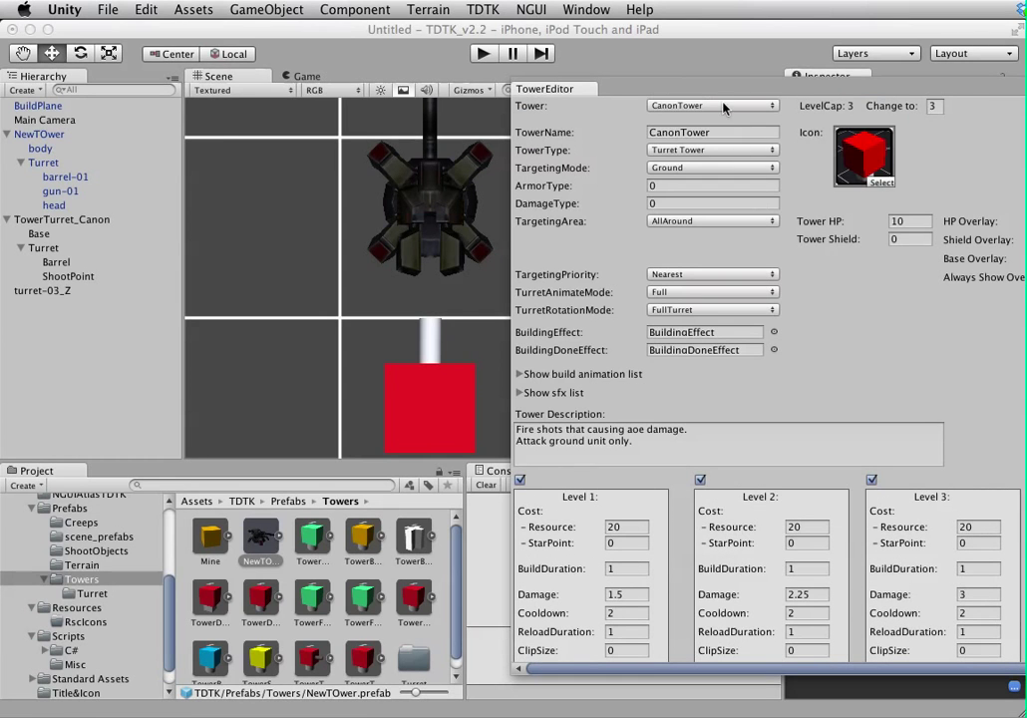
{"action": "left_click", "coordinate": [724, 108]}
{"action": "left_click", "coordinate": [724, 128]}
{"action": "scroll", "coordinate": [743, 315], "scroll_direction": "down", "scroll_amount": 10}
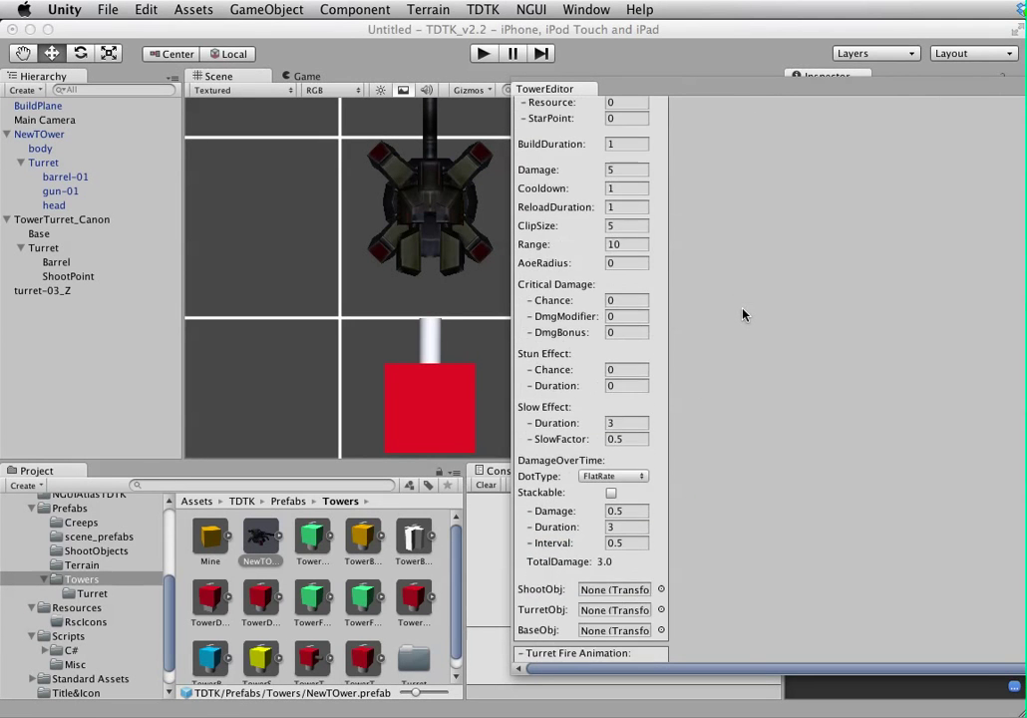
{"action": "scroll", "coordinate": [742, 314], "scroll_direction": "down", "scroll_amount": 4}
{"action": "scroll", "coordinate": [663, 351], "scroll_direction": "down", "scroll_amount": 2}
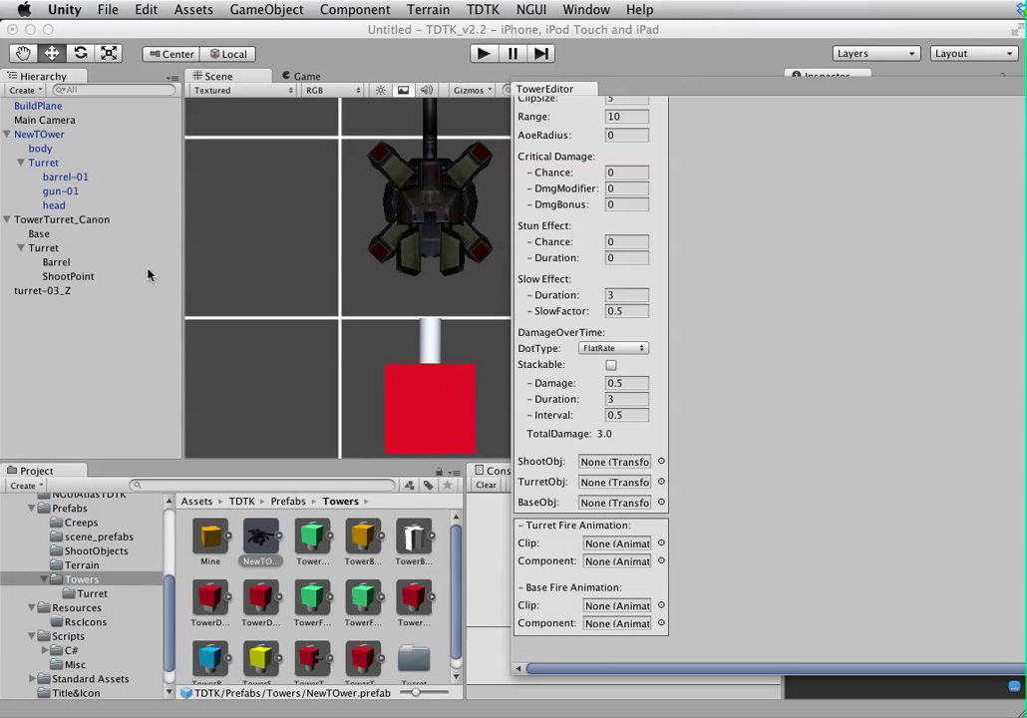
{"action": "left_click_drag", "start_coordinate": [44, 153], "coordinate": [57, 124]}
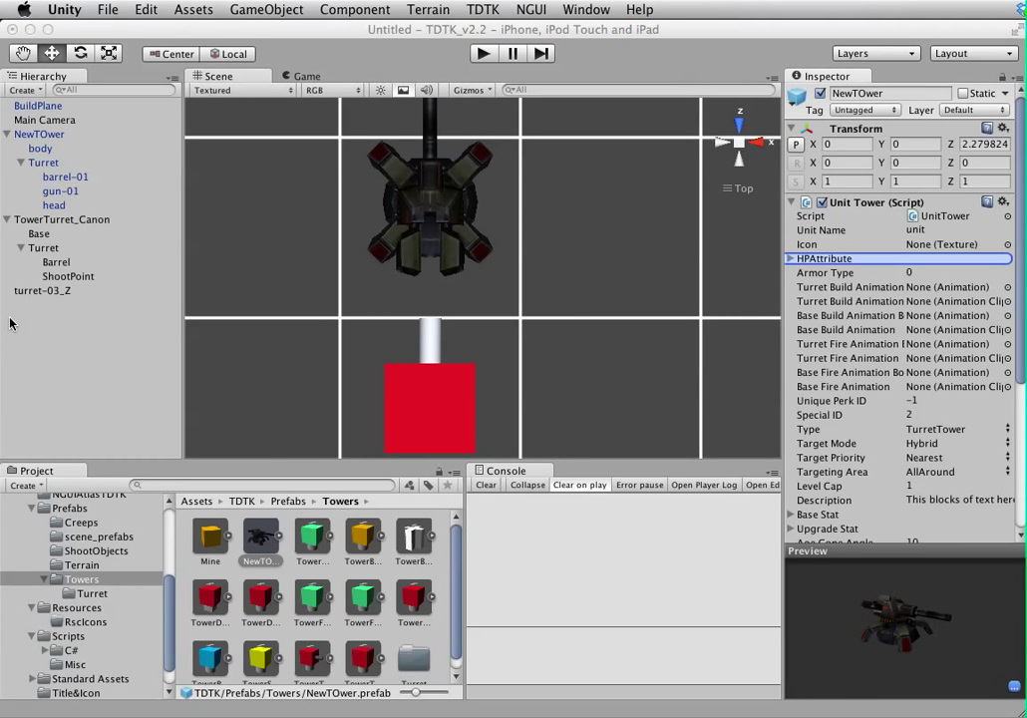
- Assign the NewTOwer prefab's body part as the tower's base object
{"action": "left_click", "coordinate": [44, 151]}
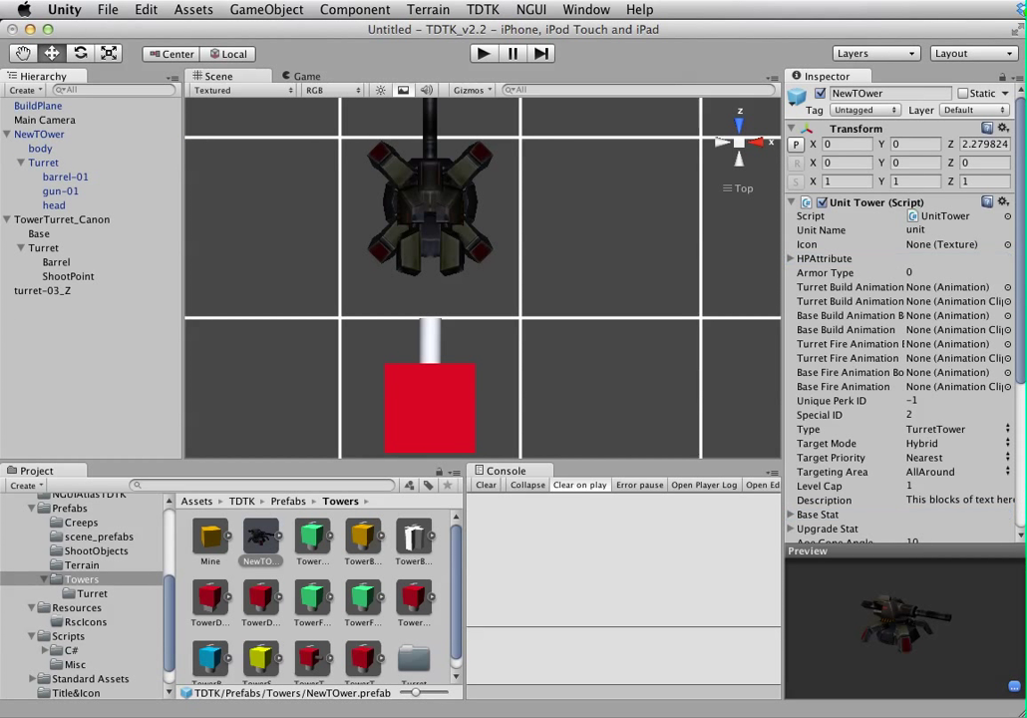
{"action": "left_click_drag", "start_coordinate": [44, 150], "coordinate": [4, 617]}
{"action": "left_click", "coordinate": [280, 538]}
{"action": "left_click_drag", "start_coordinate": [332, 546], "coordinate": [1012, 571]}
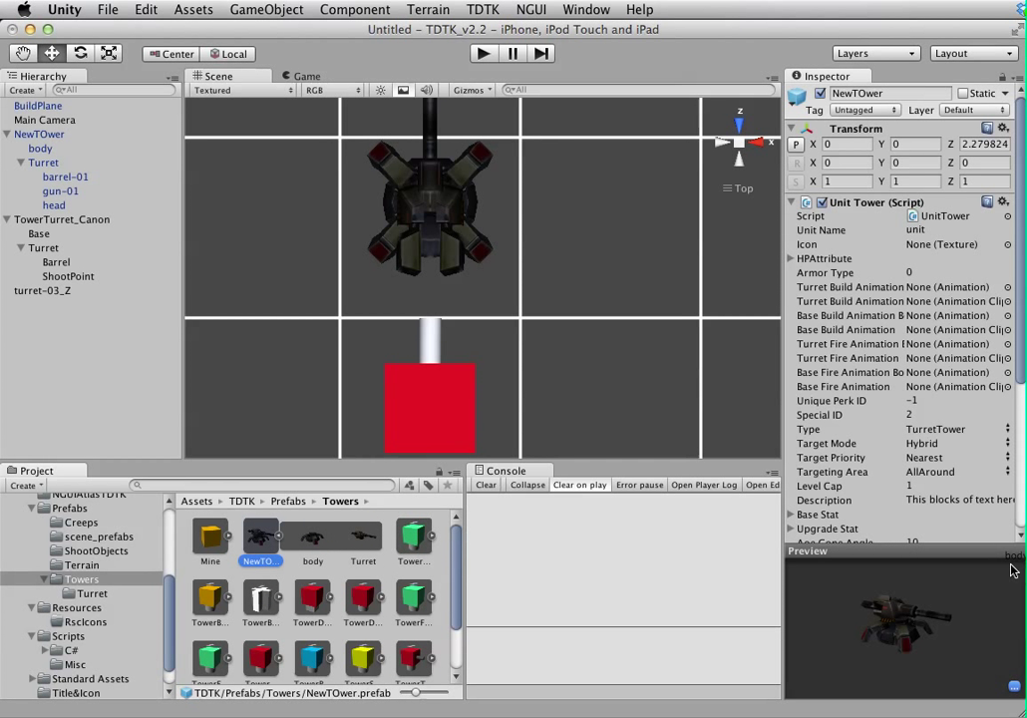
{"action": "left_click", "coordinate": [361, 539]}
{"action": "key", "text": "super+Tab"}
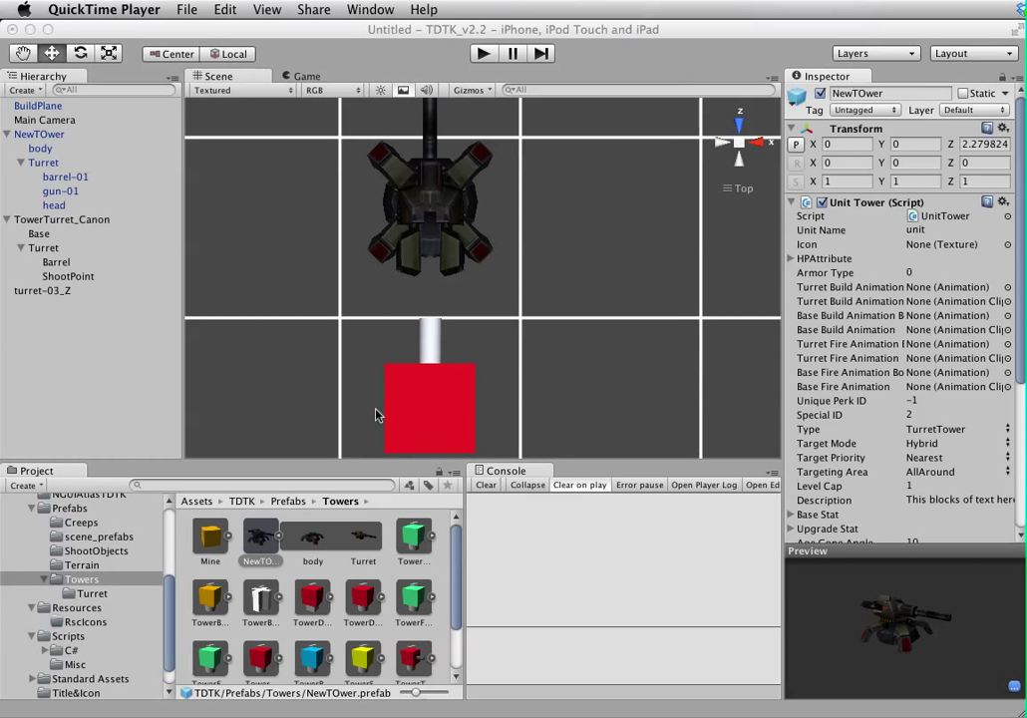
- Assign SO(Missile_EnergyBolt) 1 from Prefabs/ShootObjects as the tower's ShootObj
{"action": "left_click", "coordinate": [85, 550]}
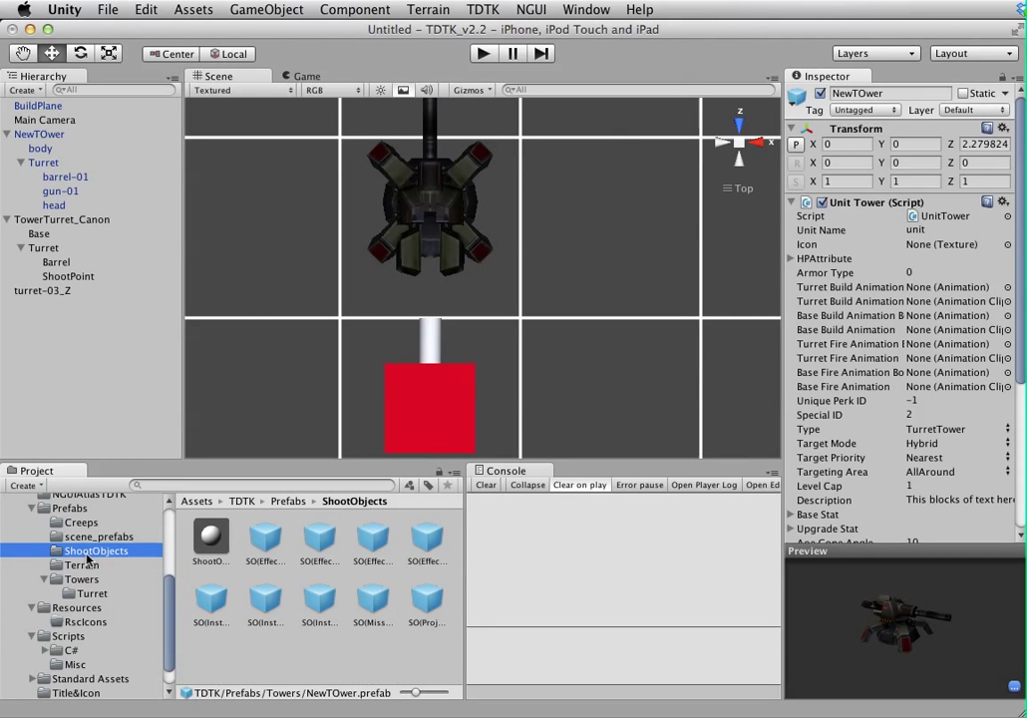
{"action": "left_click", "coordinate": [372, 602]}
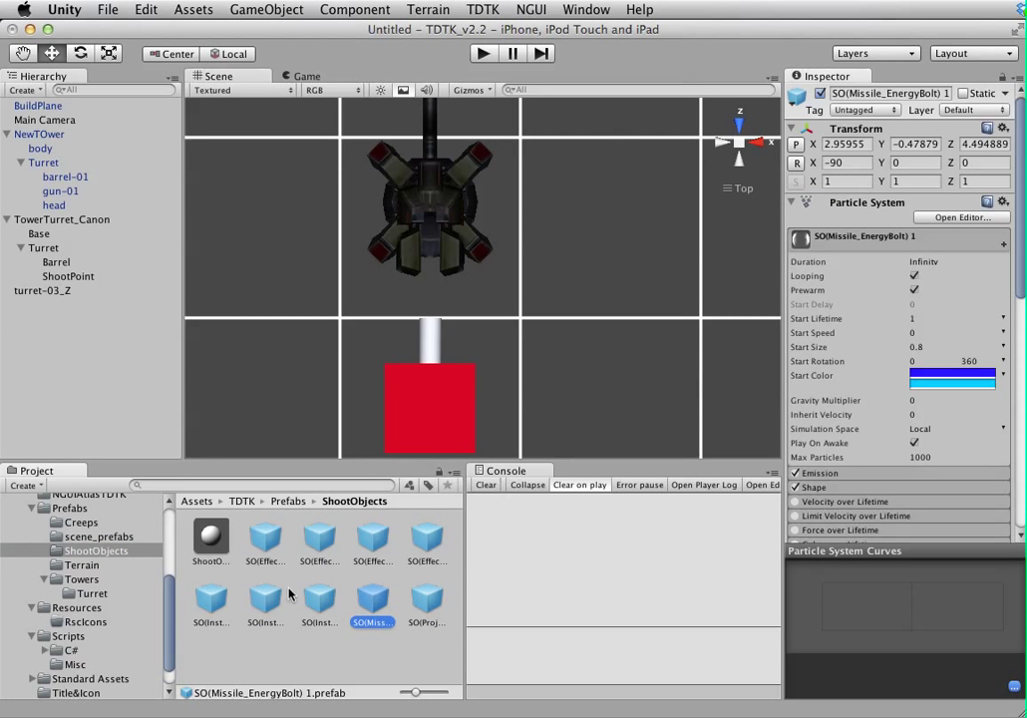
{"action": "left_click_drag", "start_coordinate": [372, 615], "coordinate": [720, 604]}
{"action": "left_click", "coordinate": [742, 70]}
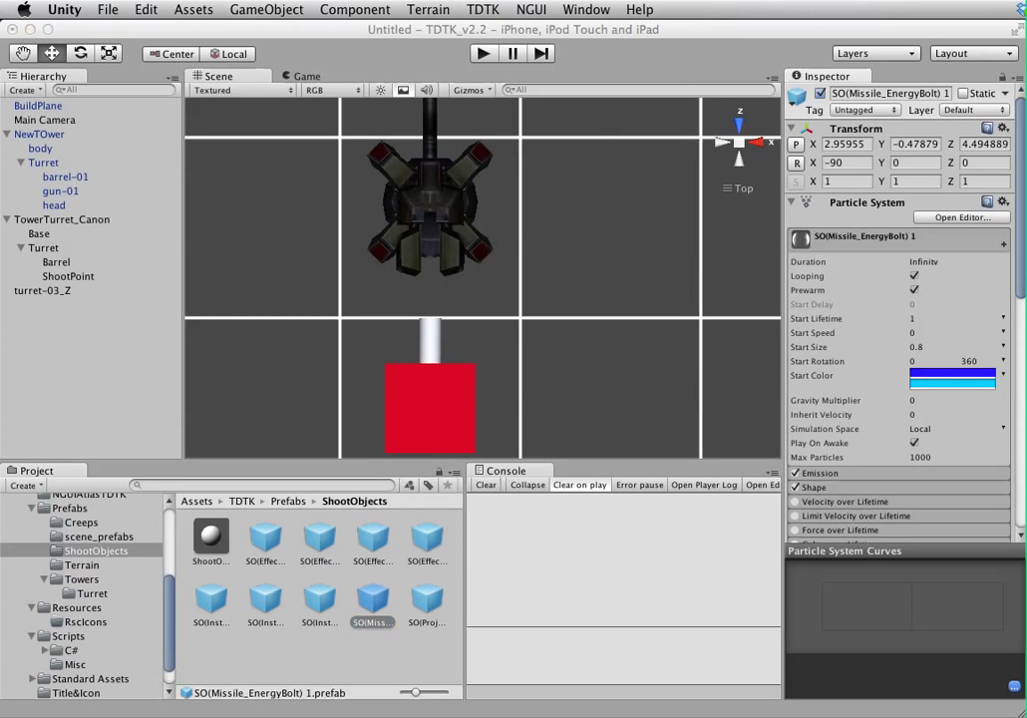
- Check the ShootObj, TurretObj and BaseObj assignments and level 1 stats like Damage 5 and ClipSize 5
{"action": "left_click_drag", "start_coordinate": [742, 70], "coordinate": [656, 70]}
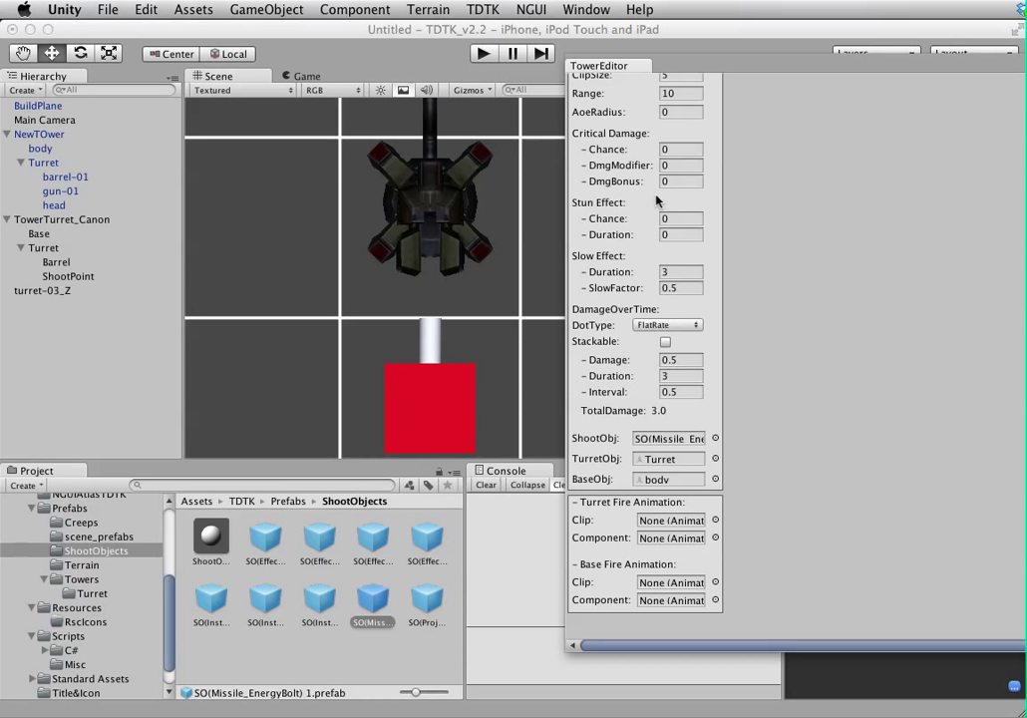
{"action": "left_click", "coordinate": [664, 440]}
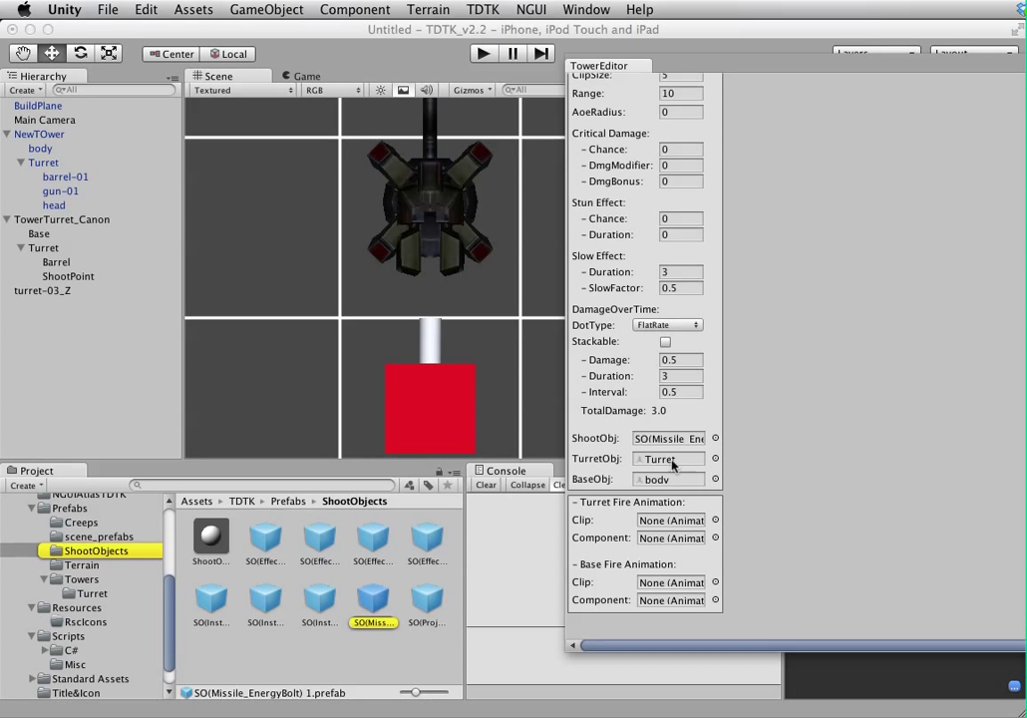
{"action": "left_click", "coordinate": [672, 463]}
{"action": "left_click", "coordinate": [672, 483]}
{"action": "scroll", "coordinate": [686, 475], "scroll_direction": "up", "scroll_amount": 10}
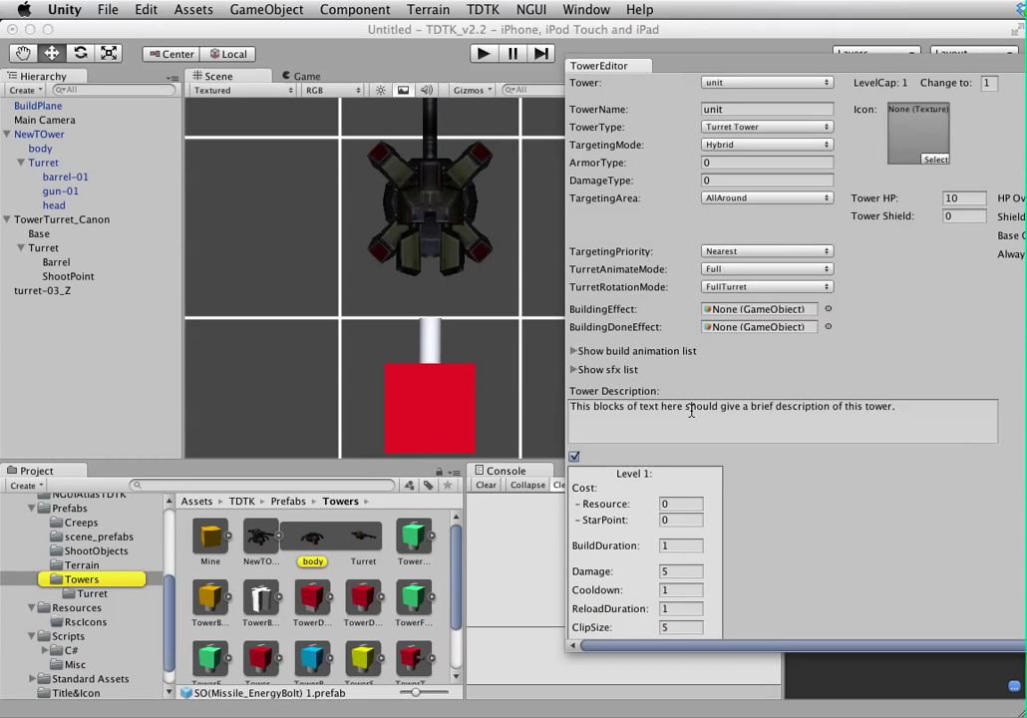
{"action": "scroll", "coordinate": [698, 382], "scroll_direction": "down", "scroll_amount": 10}
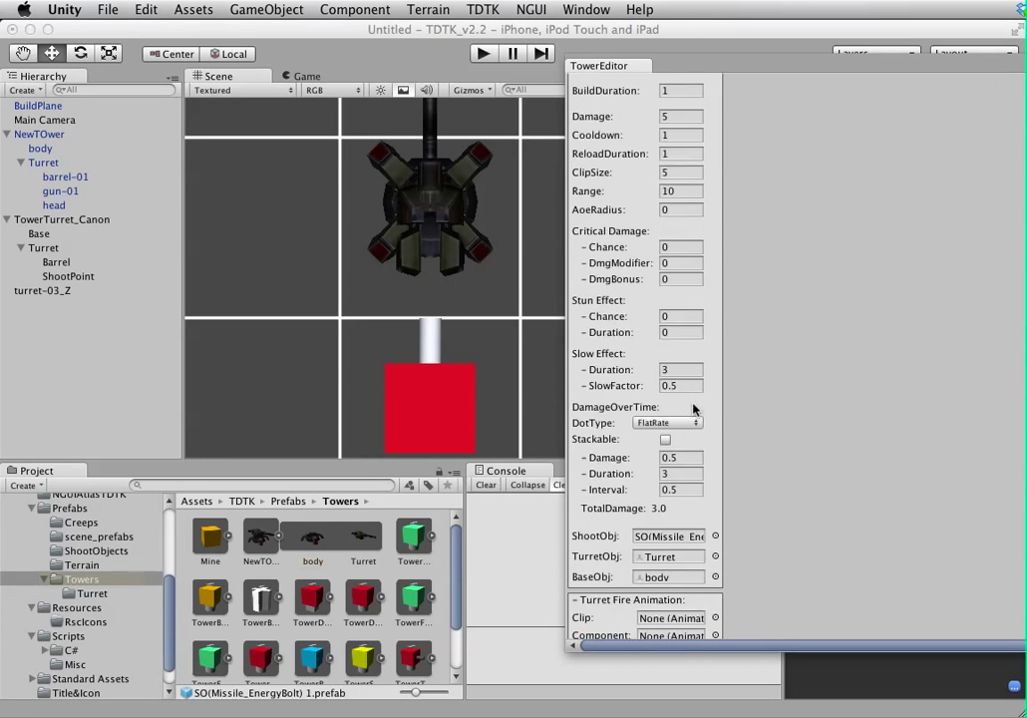
{"action": "scroll", "coordinate": [678, 359], "scroll_direction": "up", "scroll_amount": 5}
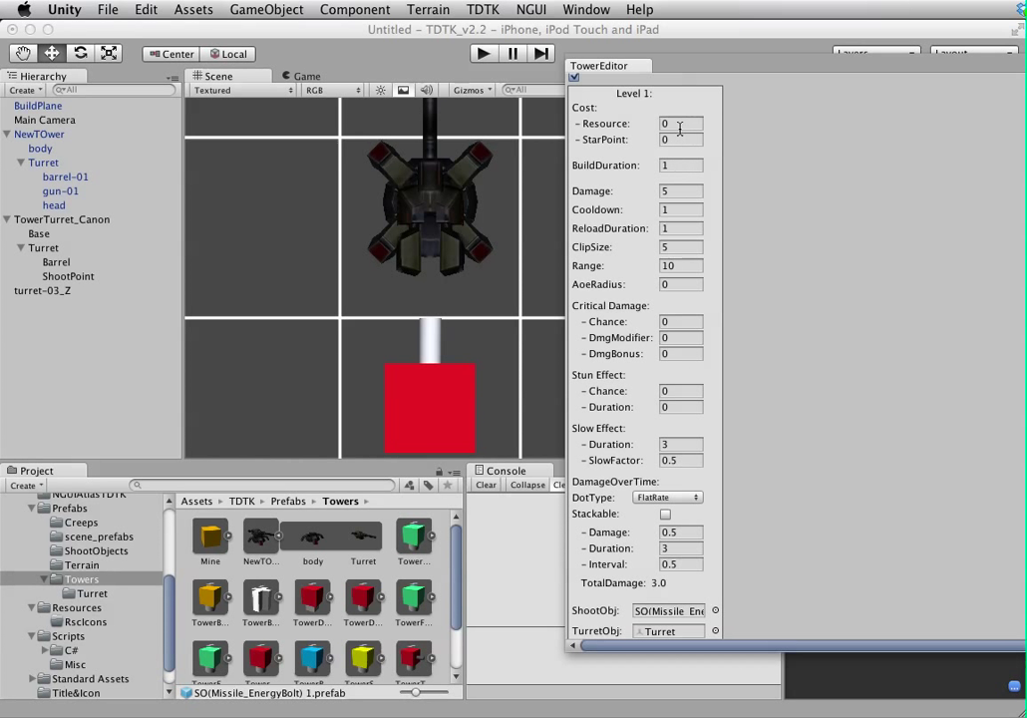
{"action": "scroll", "coordinate": [690, 413], "scroll_direction": "up", "scroll_amount": 2}
{"action": "scroll", "coordinate": [695, 427], "scroll_direction": "down", "scroll_amount": 7}
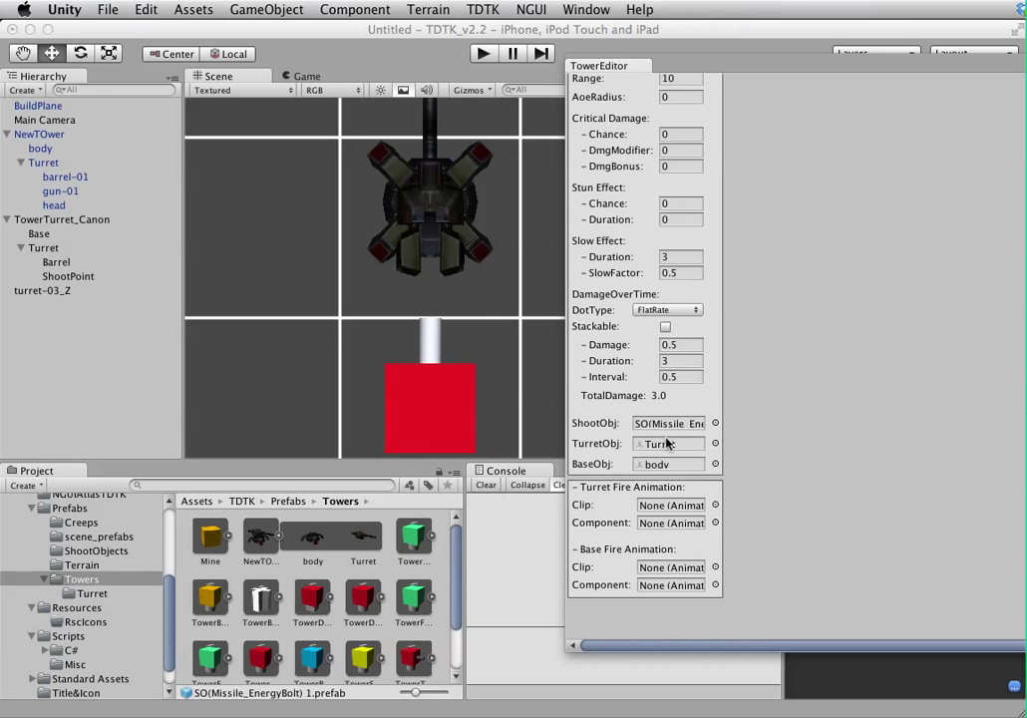
{"action": "scroll", "coordinate": [670, 407], "scroll_direction": "up", "scroll_amount": 10}
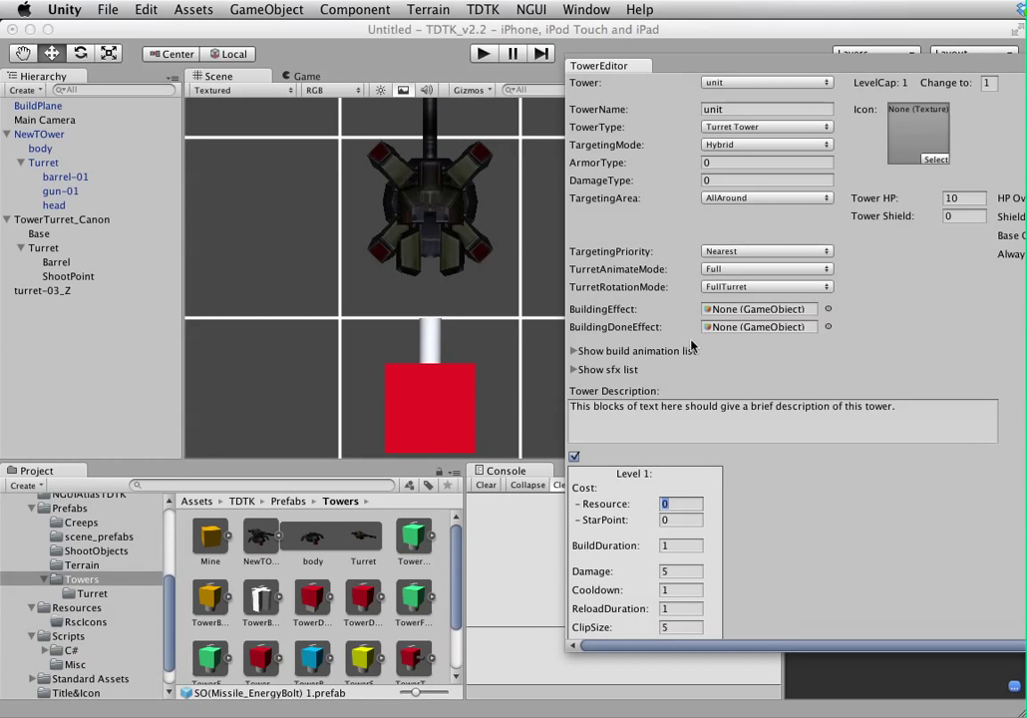
{"action": "left_click_drag", "start_coordinate": [879, 67], "coordinate": [539, 142]}
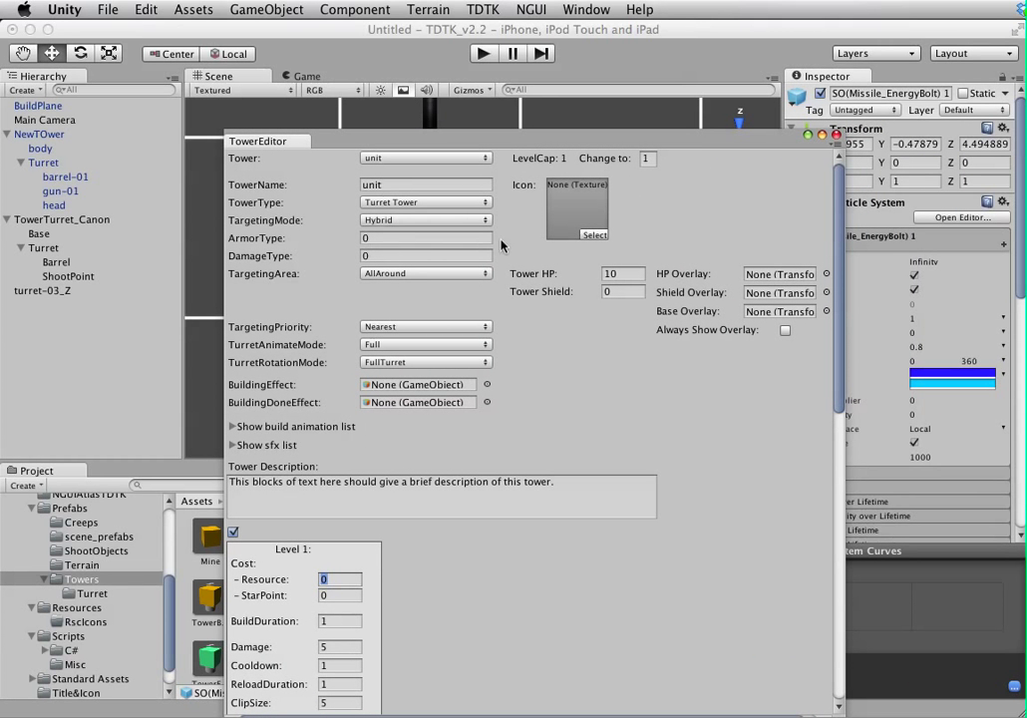
- Close the tower editor and open ExampleLinearSinglePath without saving the current scene
{"action": "left_click", "coordinate": [837, 134]}
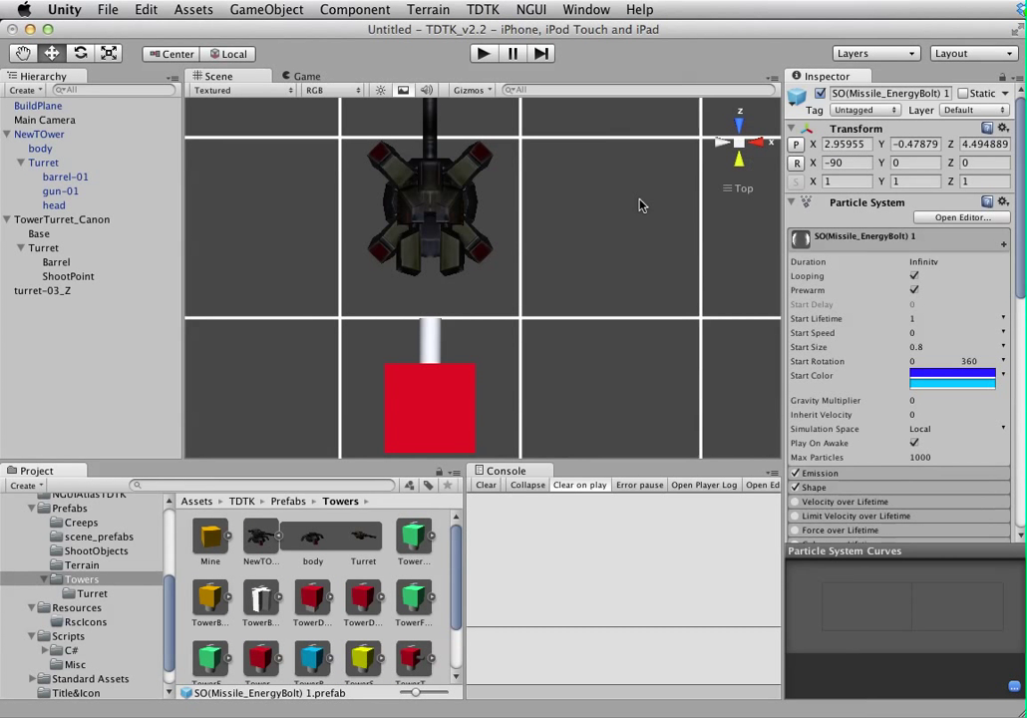
{"action": "left_click", "coordinate": [95, 536]}
{"action": "scroll", "coordinate": [72, 596], "scroll_direction": "up", "scroll_amount": 5}
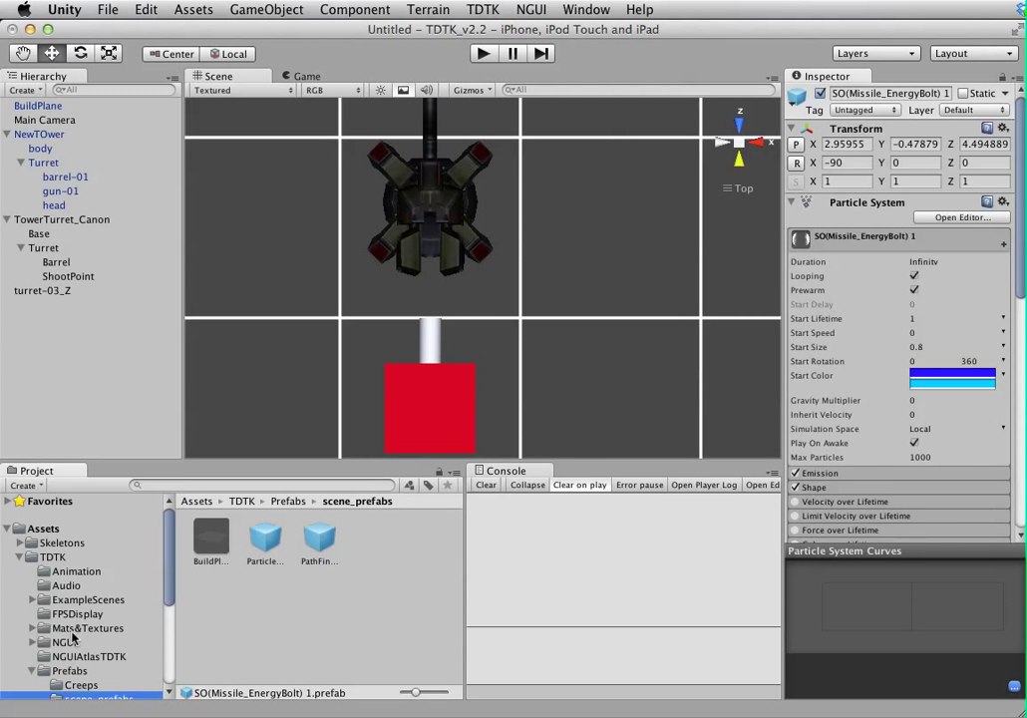
{"action": "left_click", "coordinate": [73, 601]}
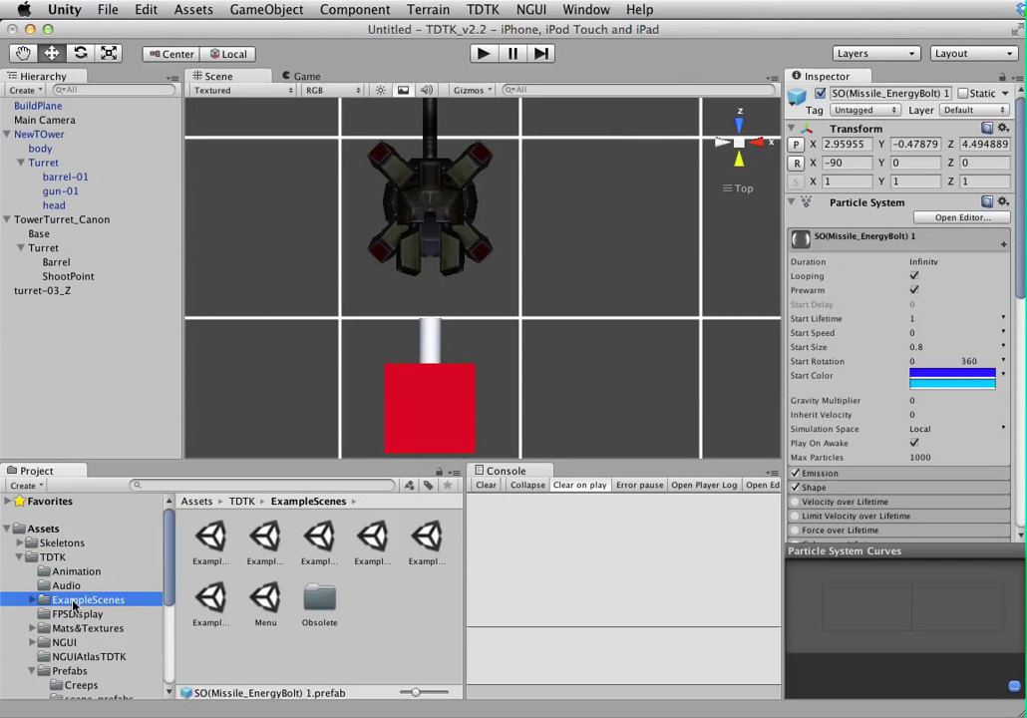
{"action": "double_click", "coordinate": [264, 538]}
{"action": "left_click", "coordinate": [574, 272]}
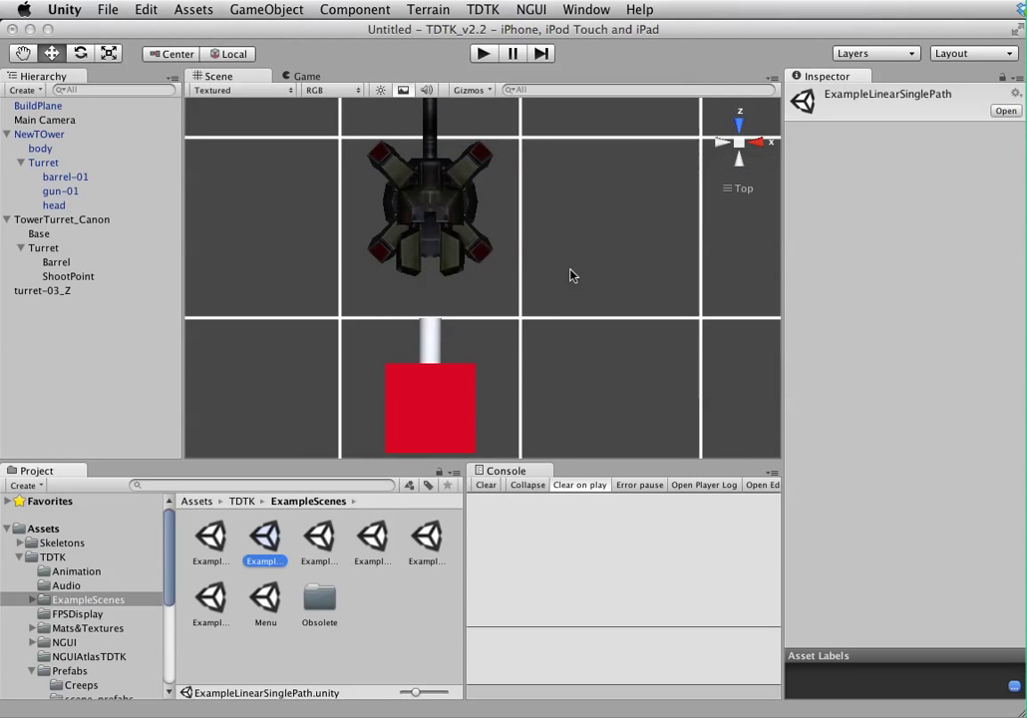
- Enable TowerTurret_Canon and NewTOwer in BuildManager, frame a Platform, and start play mode
{"action": "left_click", "coordinate": [5, 119]}
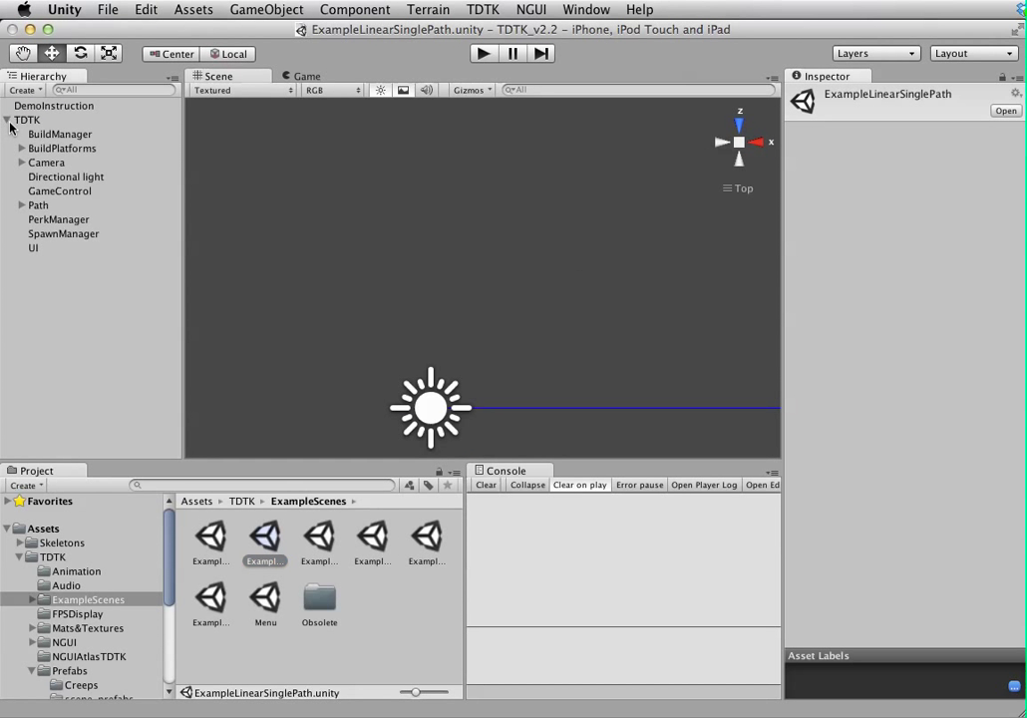
{"action": "left_click", "coordinate": [21, 149]}
{"action": "left_click", "coordinate": [54, 134]}
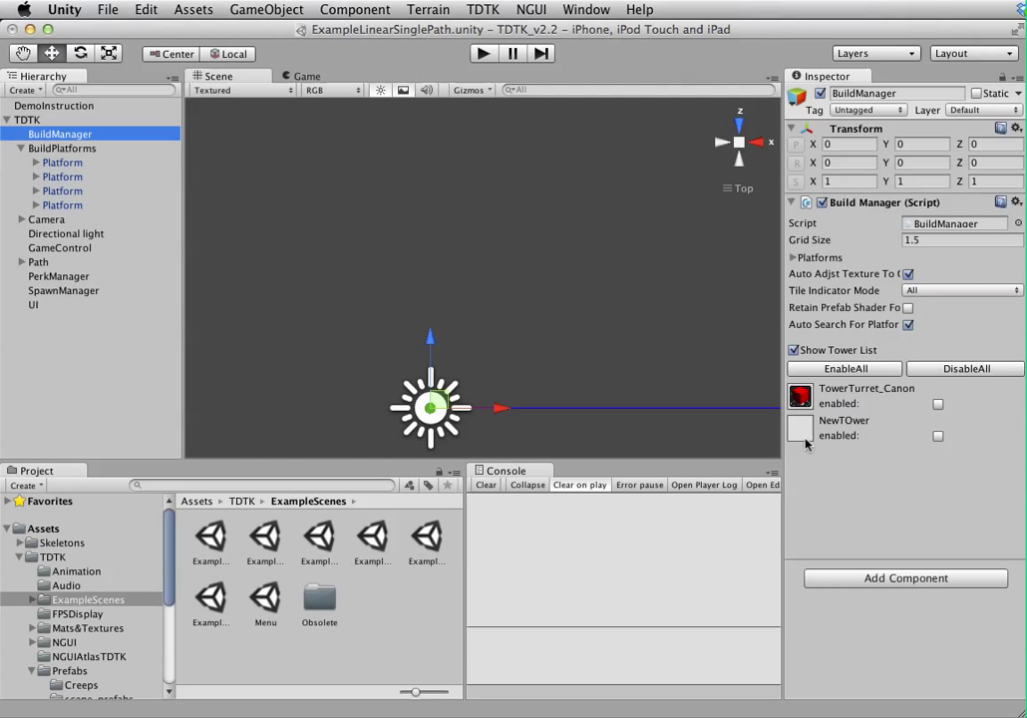
{"action": "left_click", "coordinate": [937, 405]}
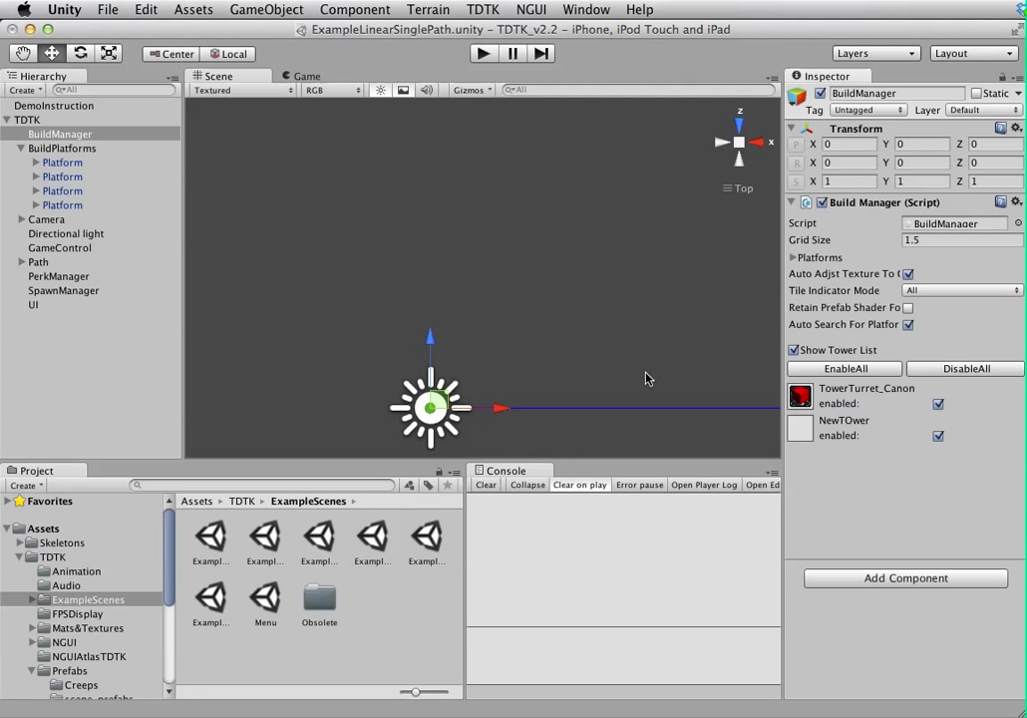
{"action": "left_click", "coordinate": [73, 165]}
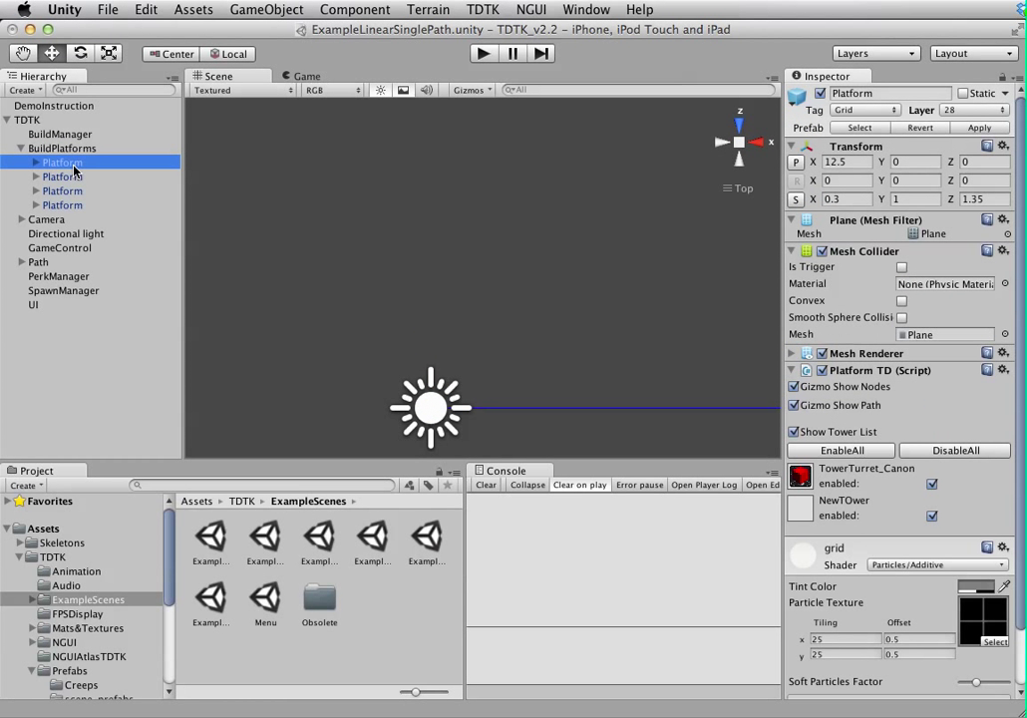
{"action": "key", "text": "f"}
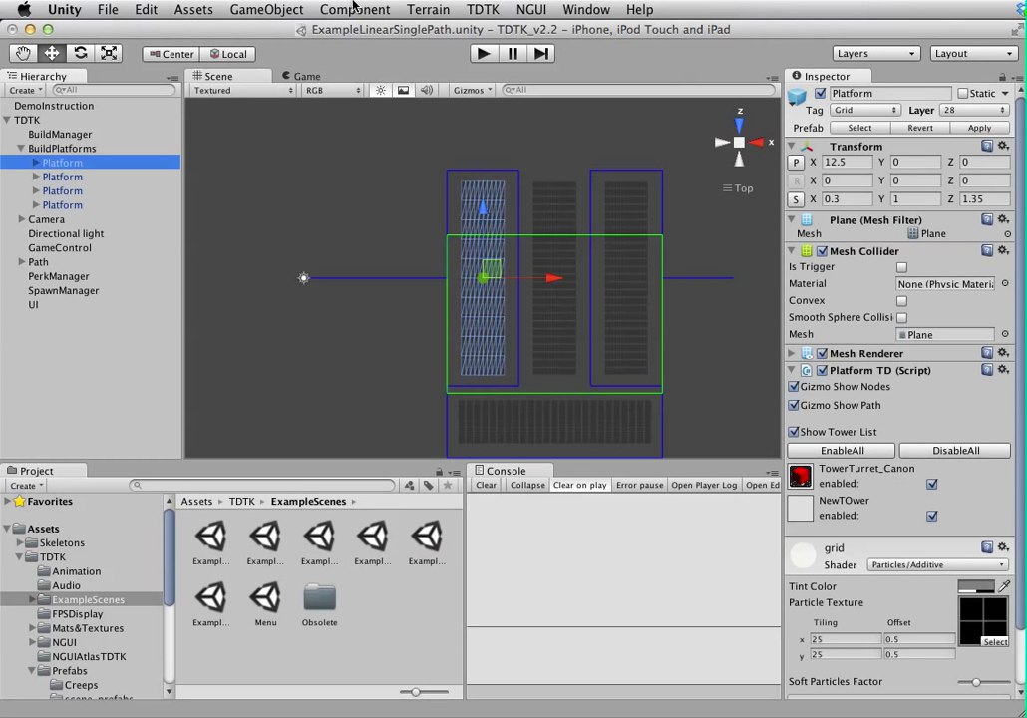
{"action": "key", "text": "super+p"}
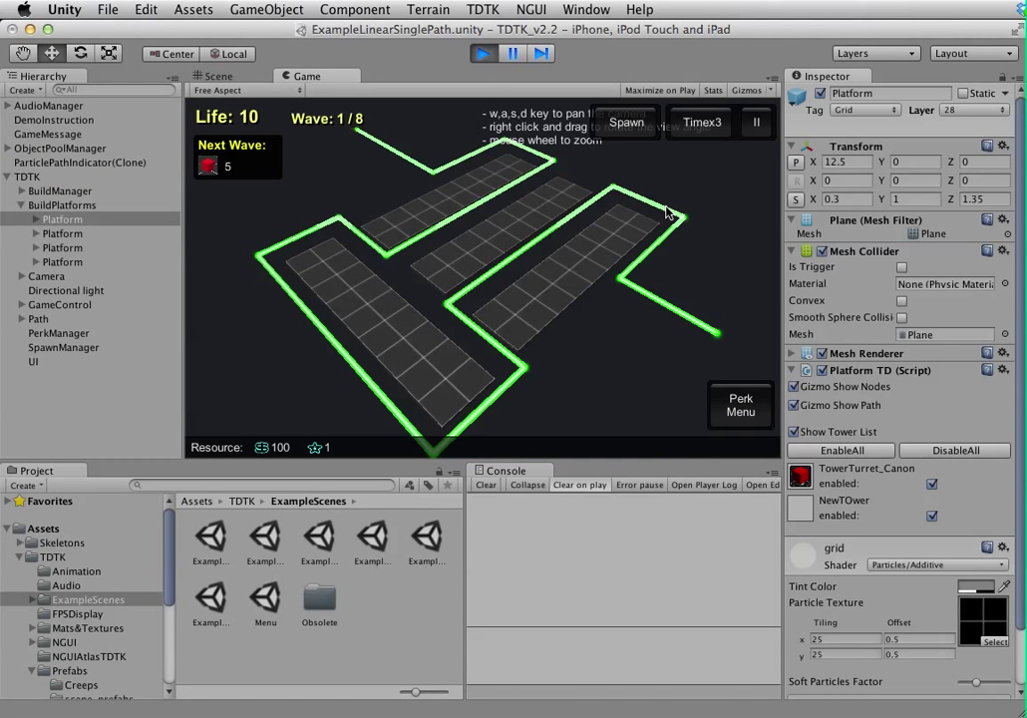
- Build the unit tower on a platform, spawn wave 1, watch it fire, then stop playing
{"action": "scroll", "coordinate": [480, 207], "scroll_direction": "up", "scroll_amount": 3}
{"action": "left_click", "coordinate": [442, 207]}
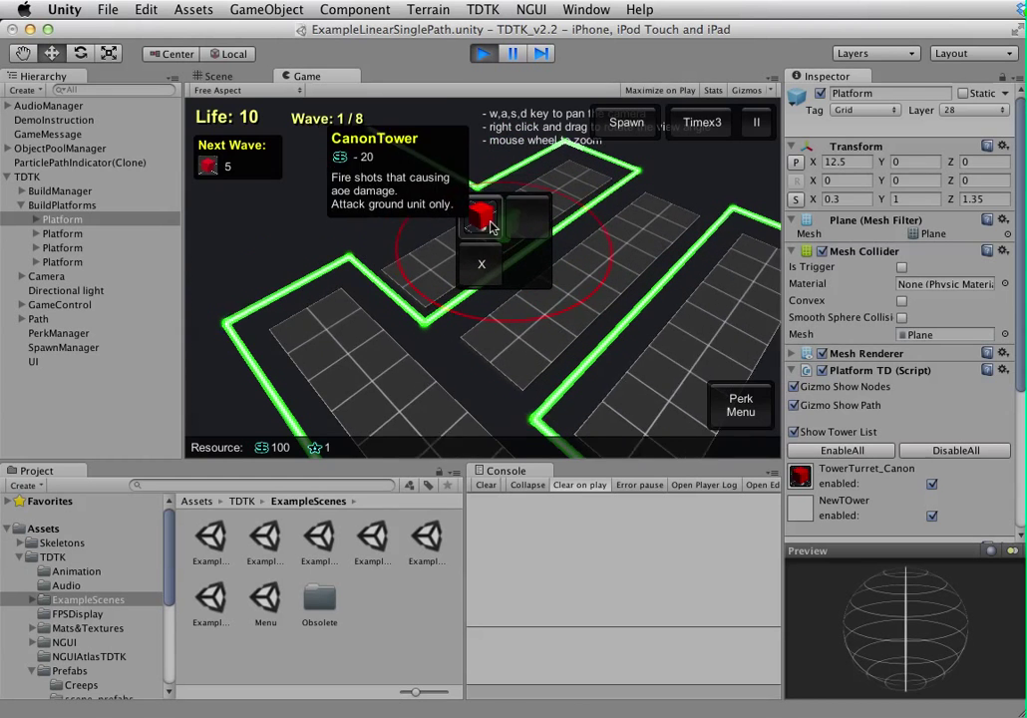
{"action": "left_click", "coordinate": [529, 219]}
{"action": "scroll", "coordinate": [599, 169], "scroll_direction": "down", "scroll_amount": 3}
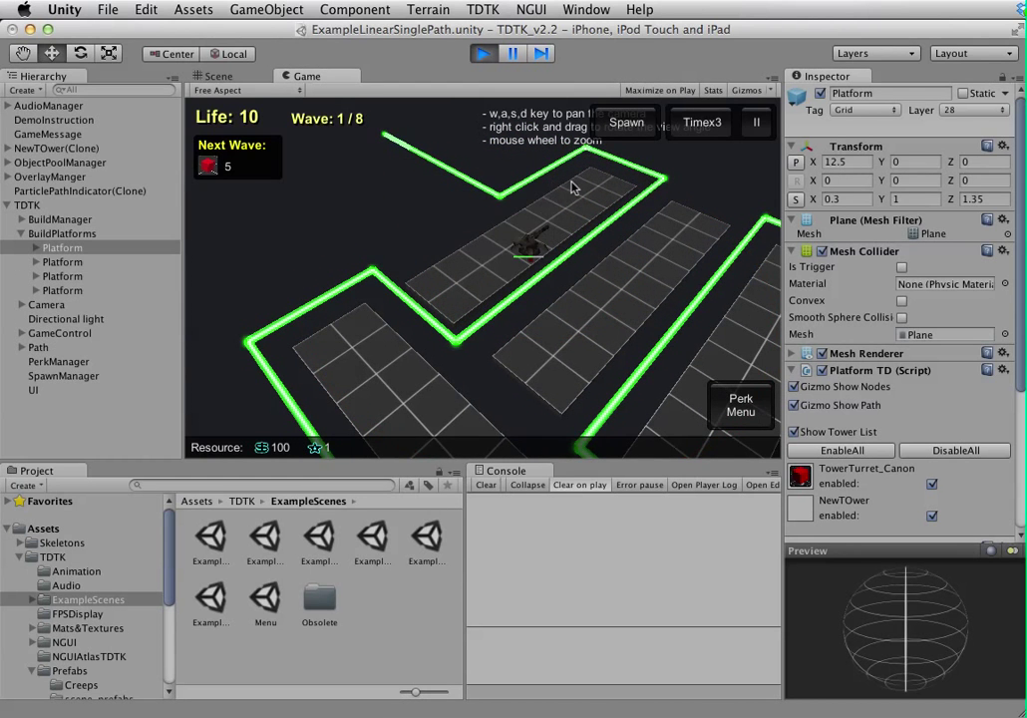
{"action": "left_click", "coordinate": [620, 126]}
{"action": "left_click", "coordinate": [552, 261]}
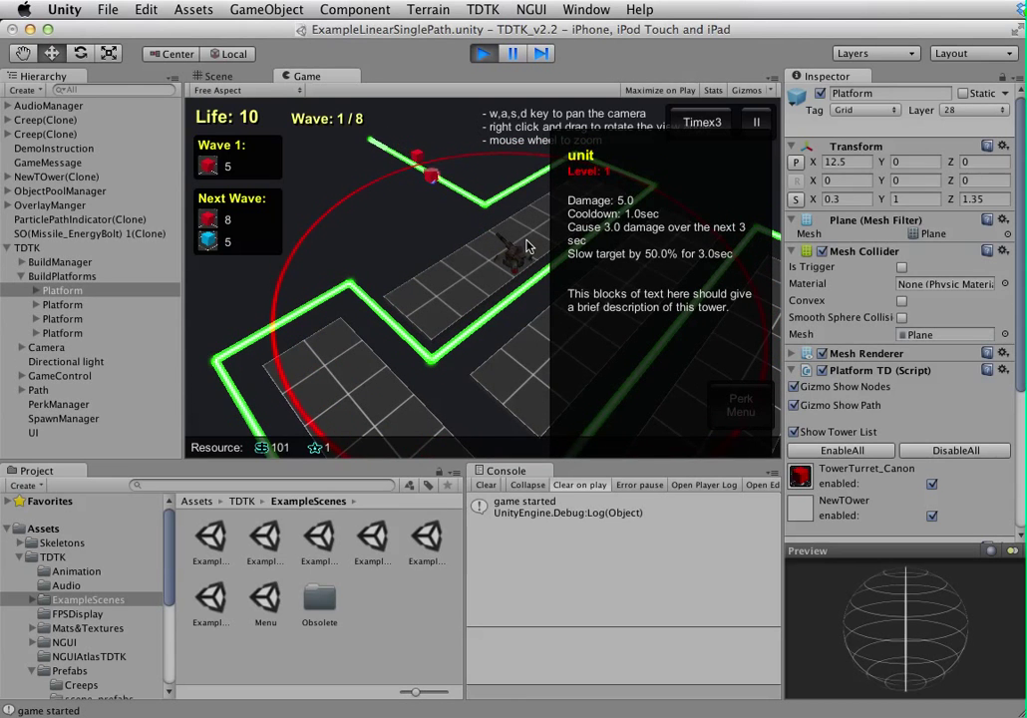
{"action": "right_click_drag", "start_coordinate": [529, 238], "coordinate": [469, 262]}
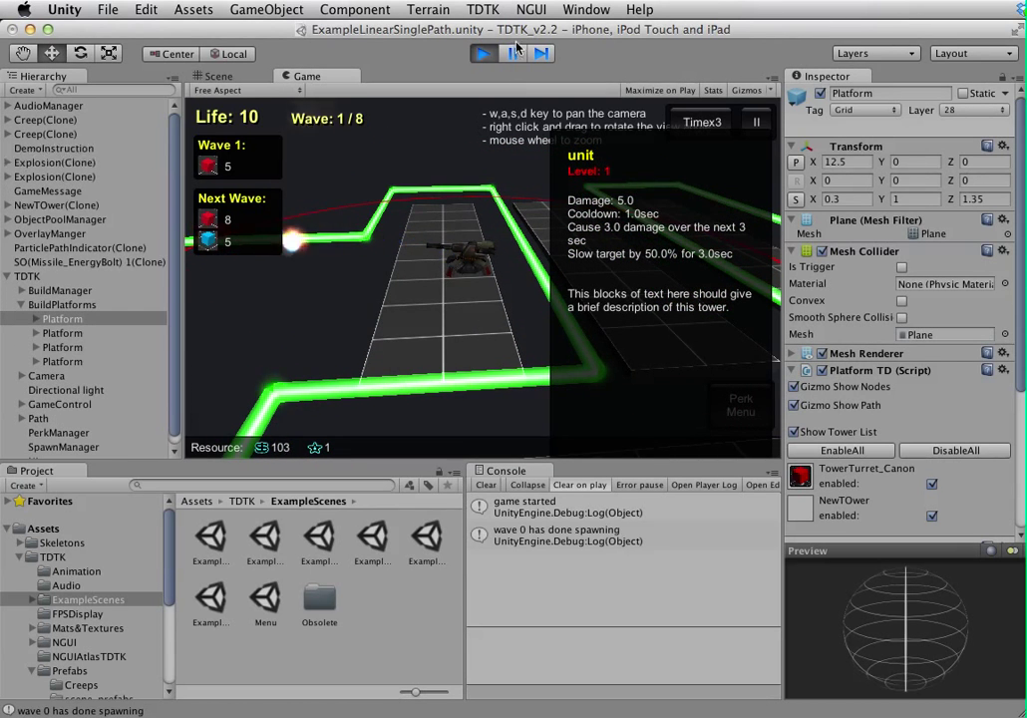
{"action": "left_click", "coordinate": [483, 52]}
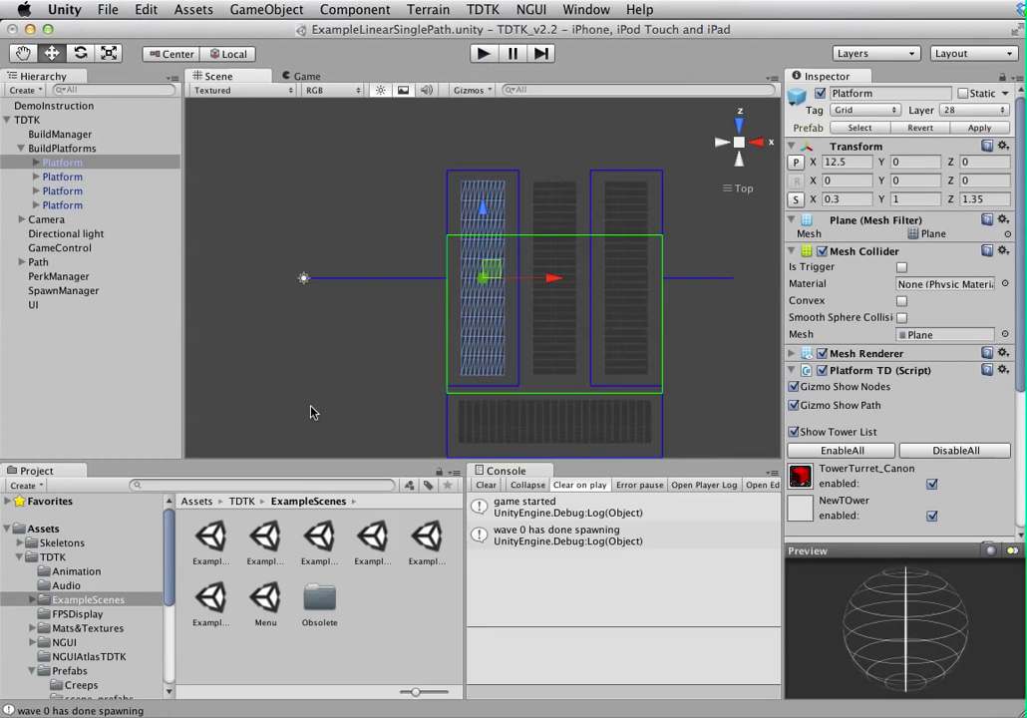
- Place a NewTOwer instance from Prefabs/Towers into the scene and select its Turret
{"action": "scroll", "coordinate": [83, 643], "scroll_direction": "down", "scroll_amount": 5}
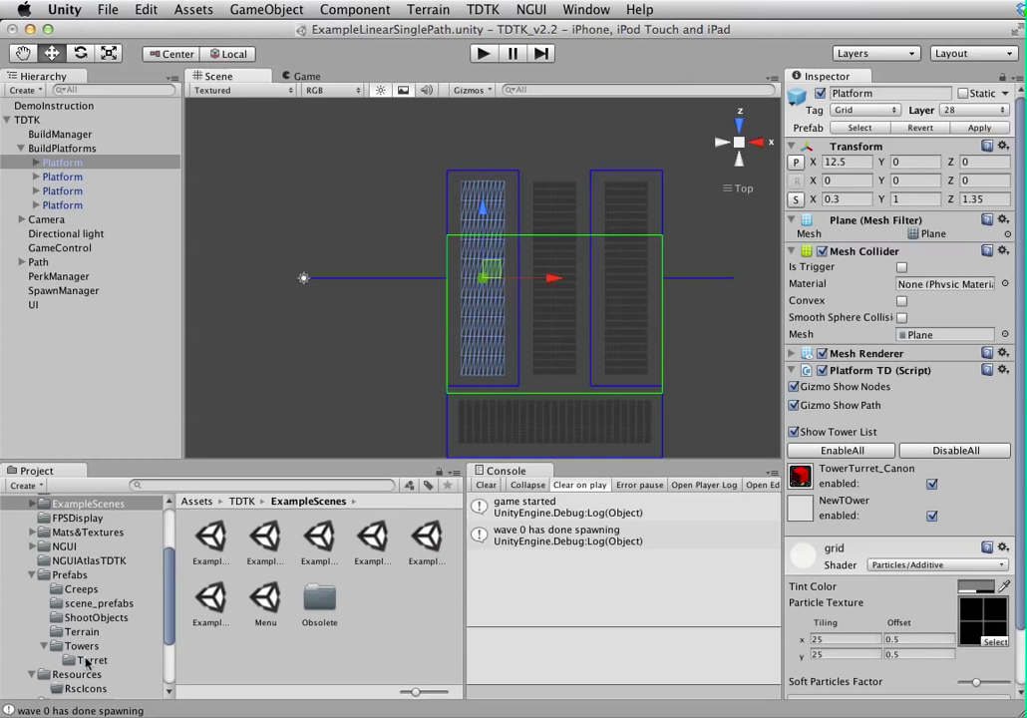
{"action": "left_click", "coordinate": [81, 646]}
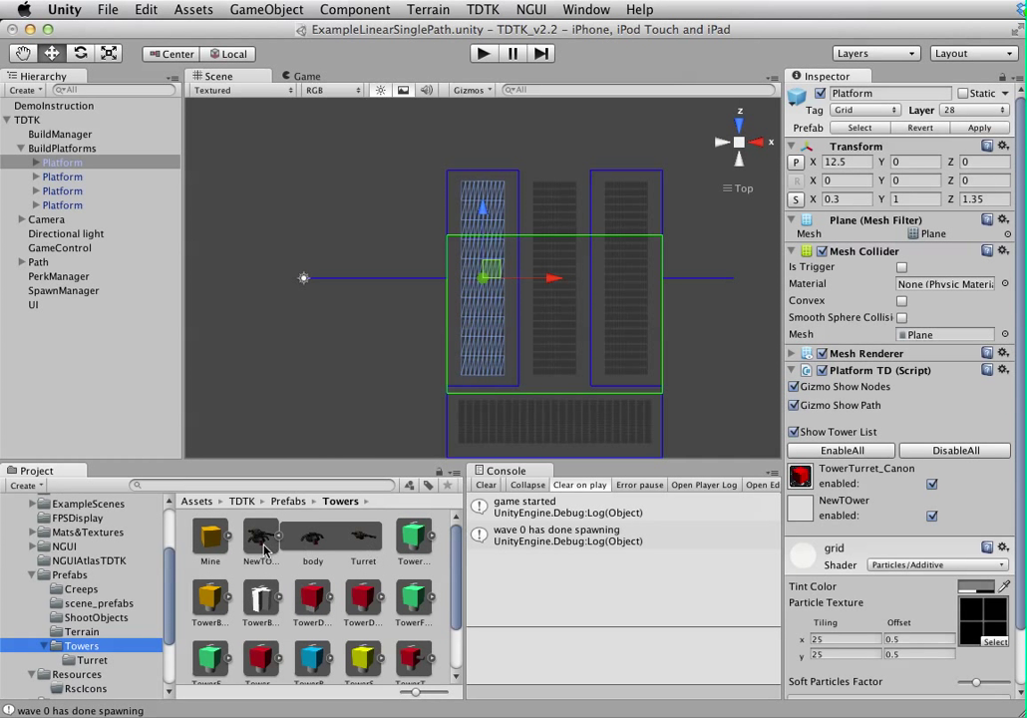
{"action": "left_click_drag", "start_coordinate": [265, 549], "coordinate": [68, 377]}
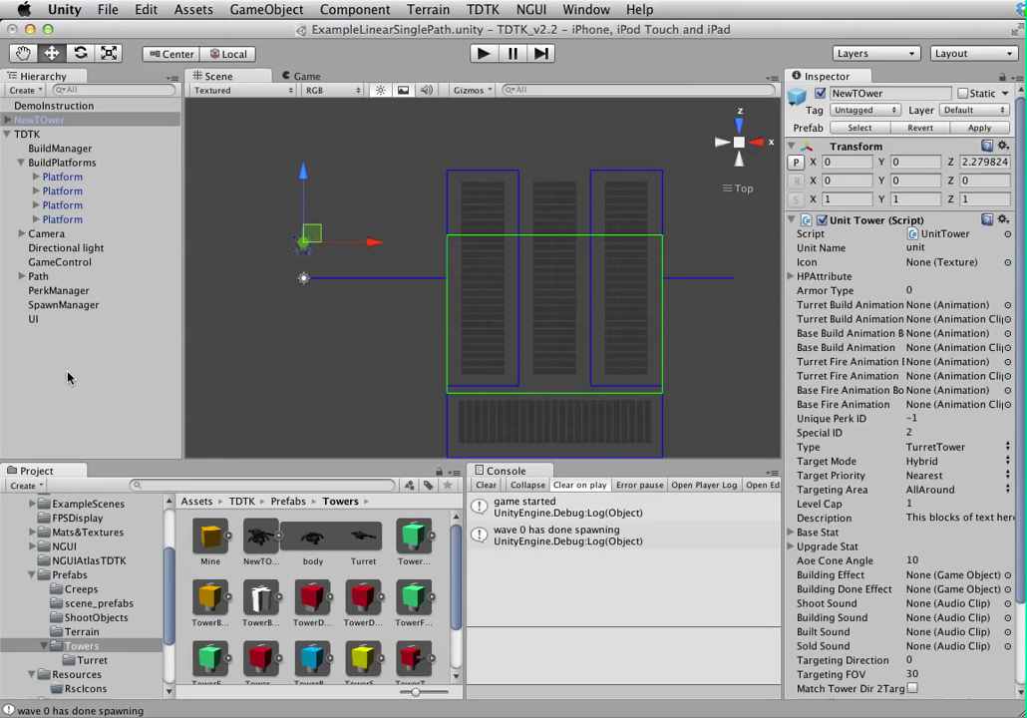
{"action": "left_click", "coordinate": [6, 117]}
{"action": "left_click", "coordinate": [7, 120]}
{"action": "left_click", "coordinate": [45, 149]}
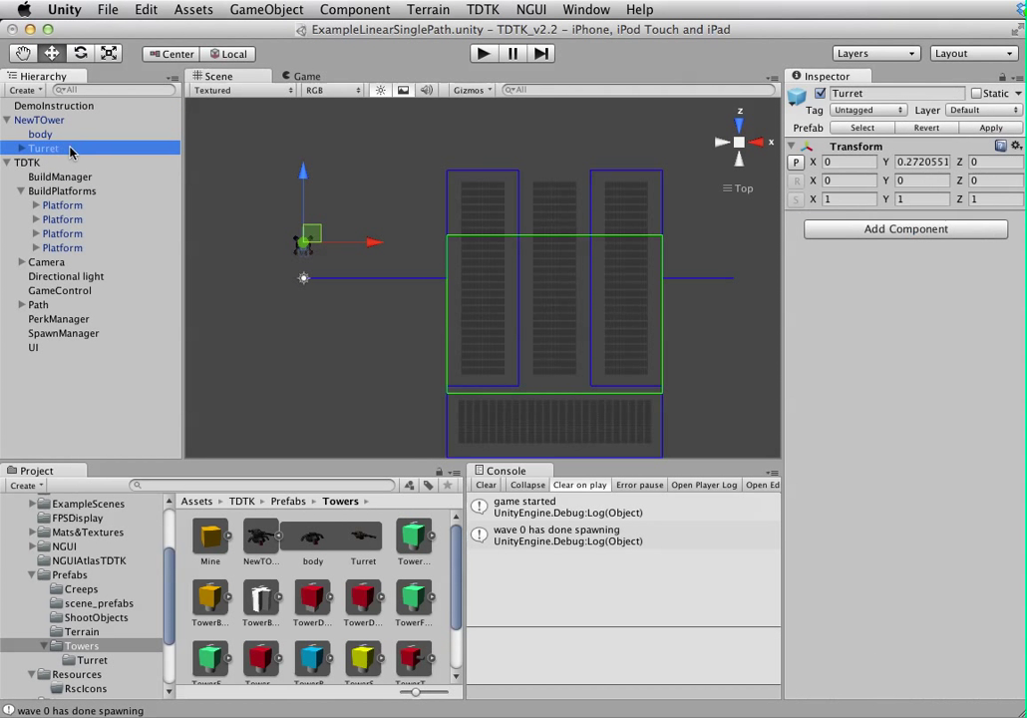
- Search the Project for 'turret' and add the TurretObject script to the Turret
{"action": "left_click", "coordinate": [307, 485]}
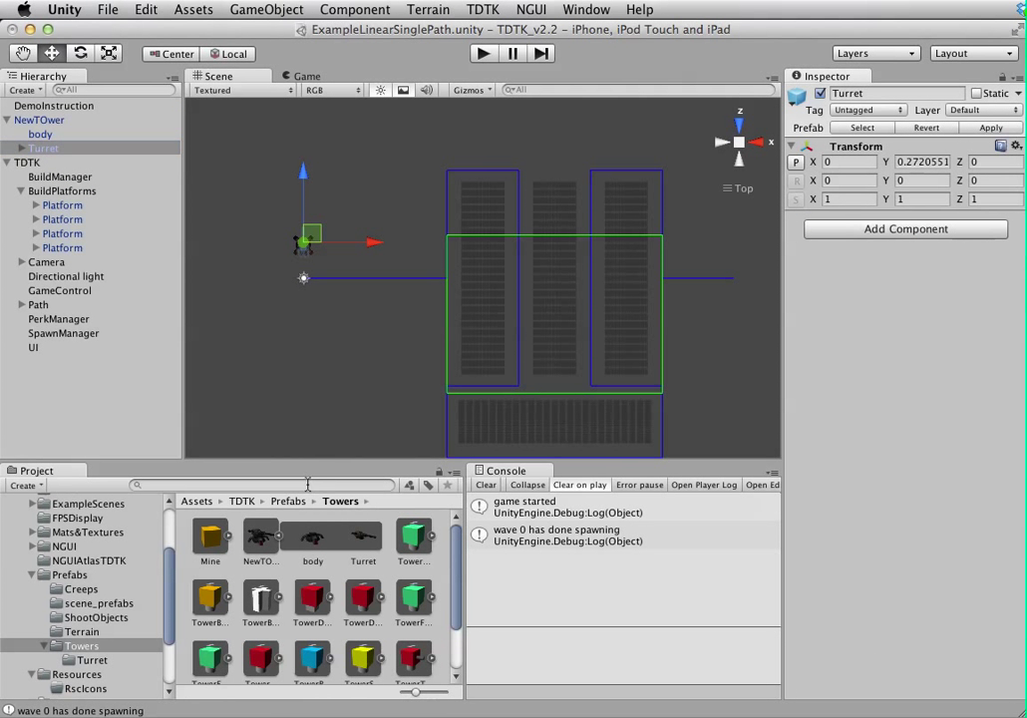
{"action": "type", "text": "t"}
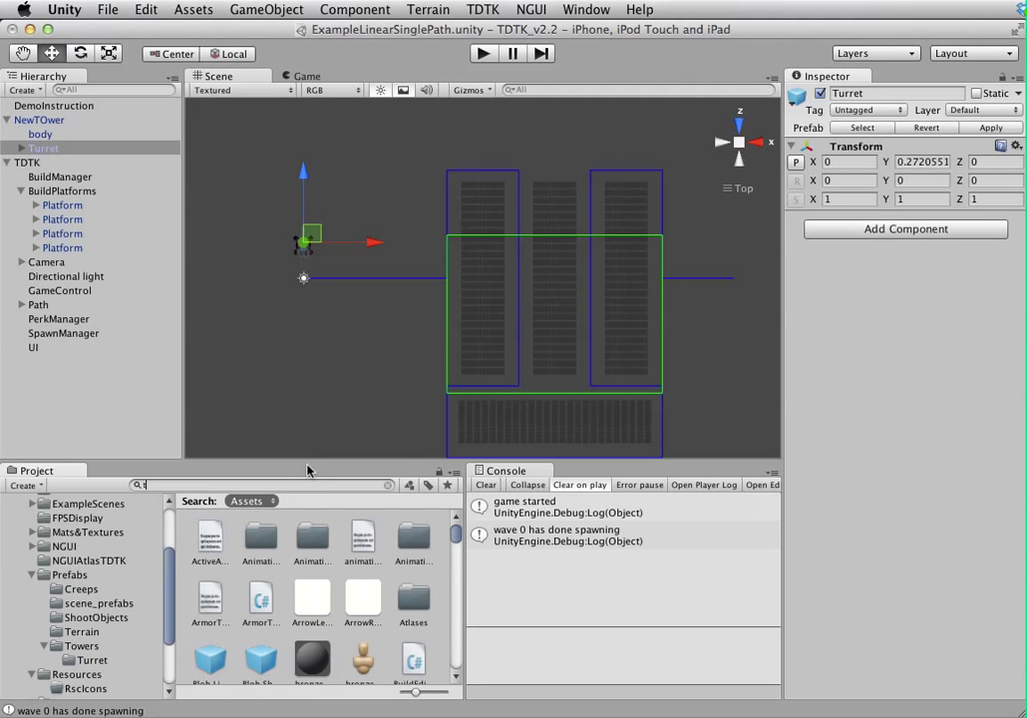
{"action": "type", "text": "ur"}
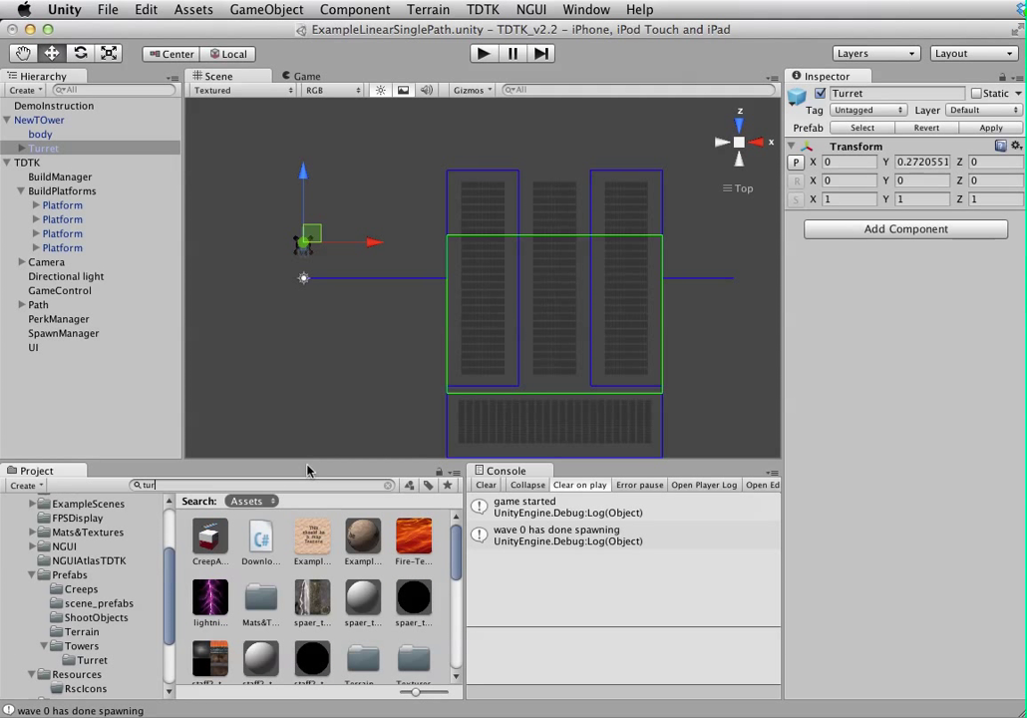
{"action": "type", "text": "et"}
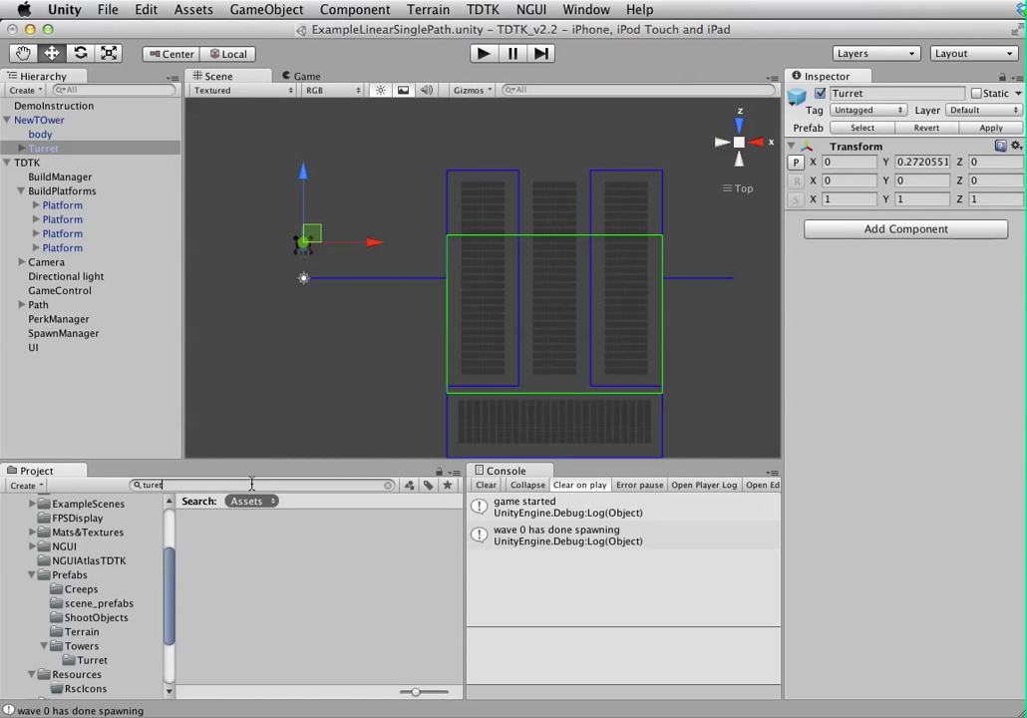
{"action": "key", "text": "BackSpace"}
{"action": "key", "text": "BackSpace"}
{"action": "type", "text": "re"}
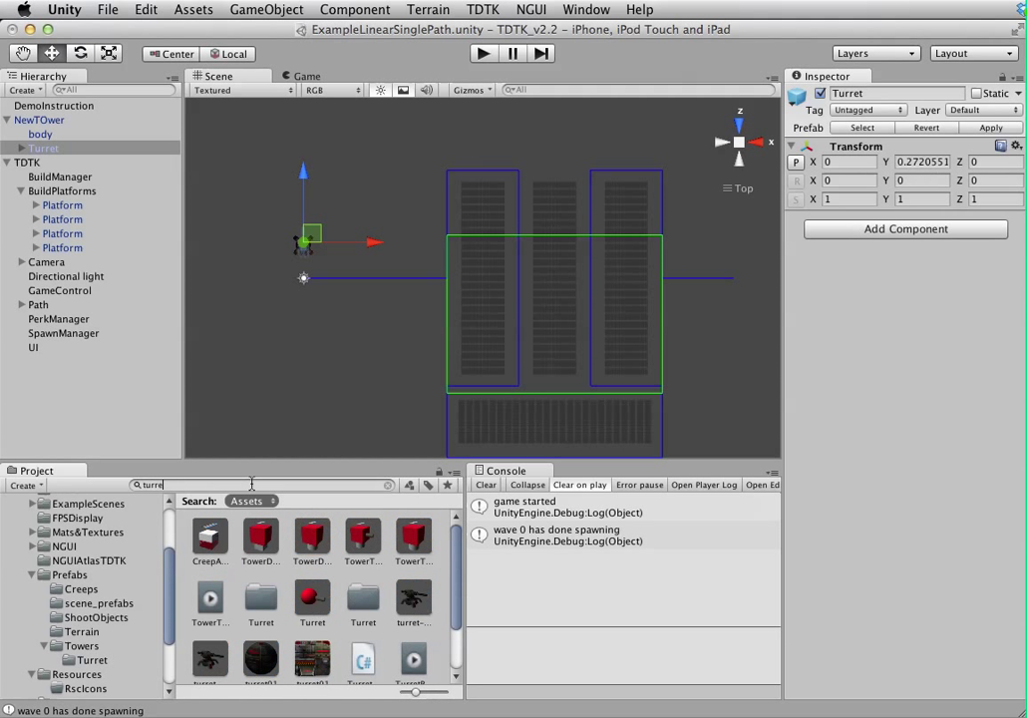
{"action": "scroll", "coordinate": [320, 581], "scroll_direction": "down", "scroll_amount": 1}
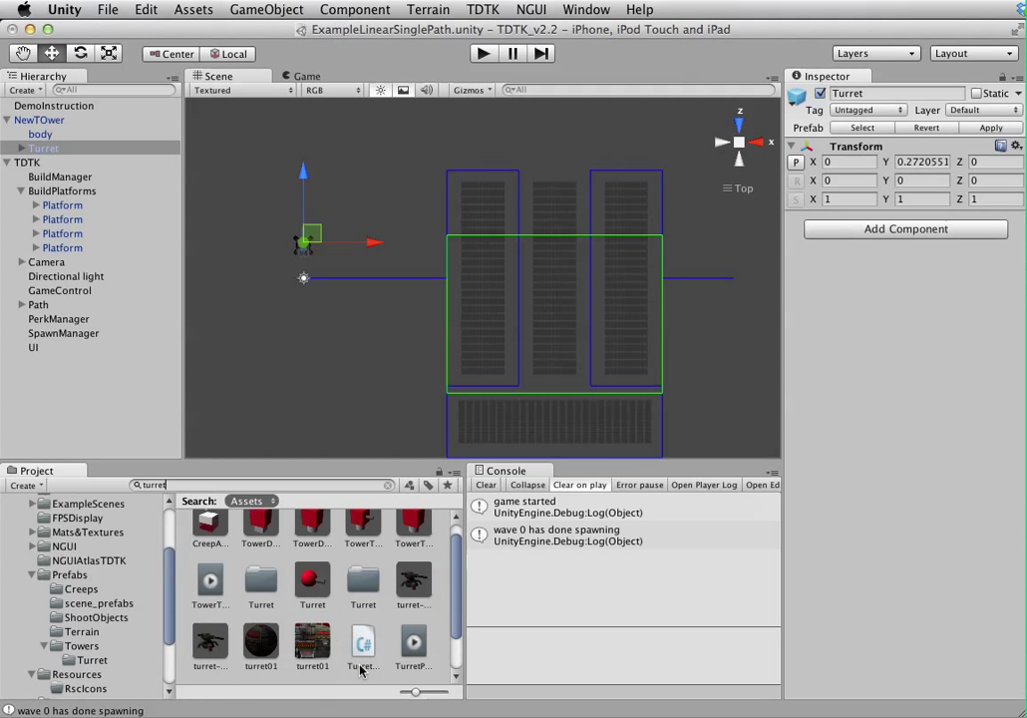
{"action": "left_click_drag", "start_coordinate": [359, 646], "coordinate": [797, 511]}
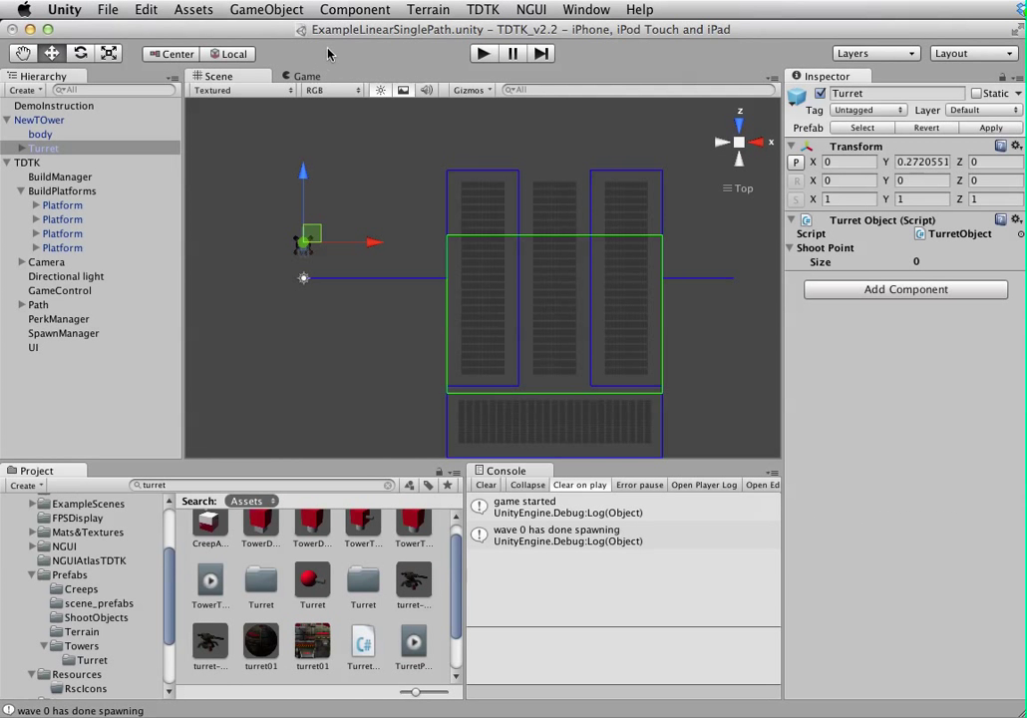
- Create an empty child object under Turret and name it ShootPoint
{"action": "left_click", "coordinate": [239, 10]}
{"action": "mouse_move", "coordinate": [339, 47]}
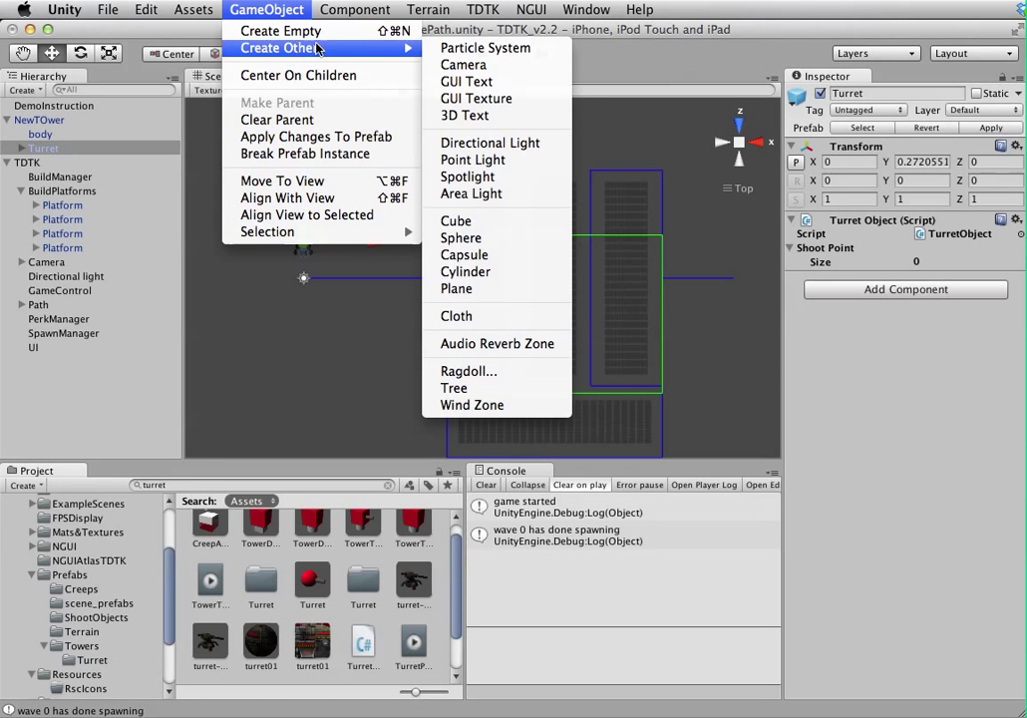
{"action": "left_click", "coordinate": [284, 31]}
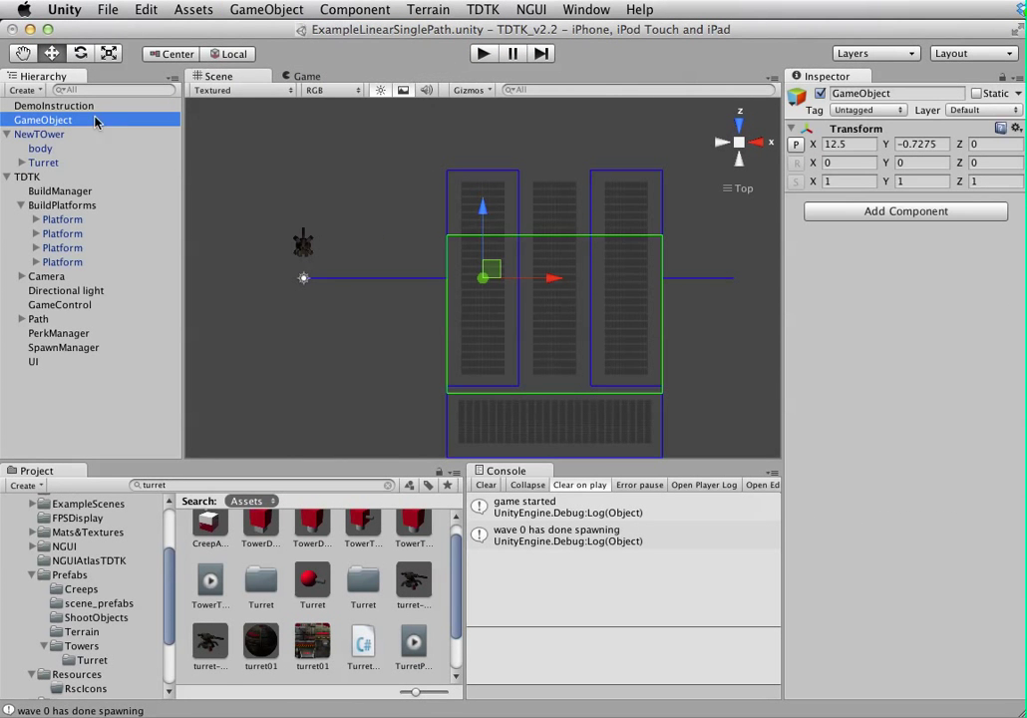
{"action": "left_click_drag", "start_coordinate": [35, 125], "coordinate": [34, 159]}
{"action": "left_click", "coordinate": [844, 91]}
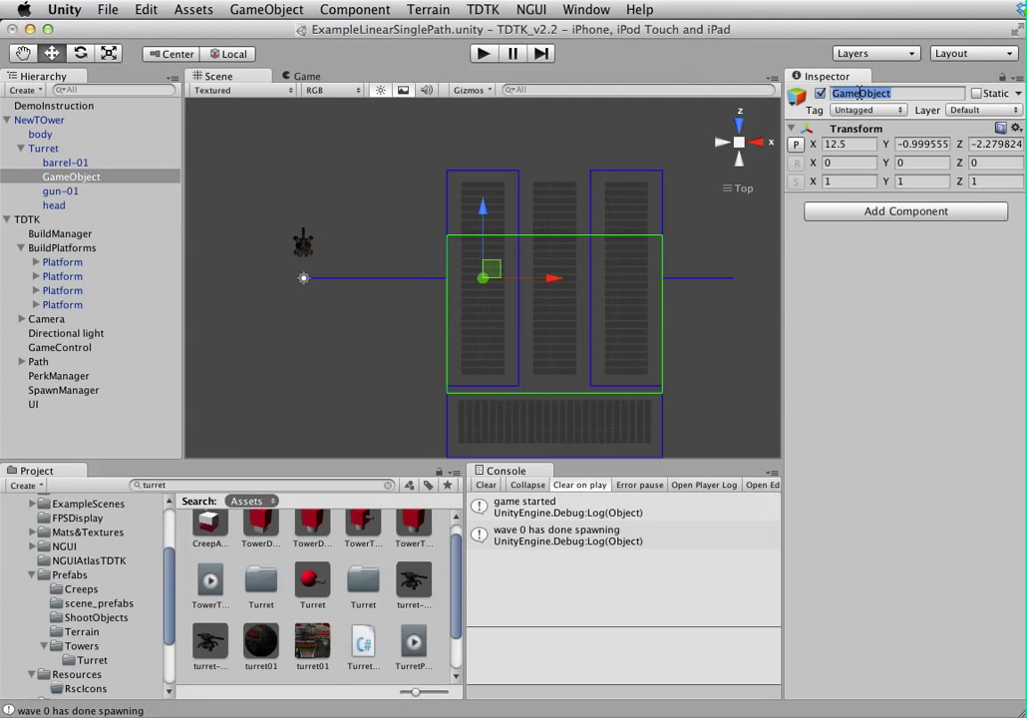
{"action": "type", "text": "ShootPo"}
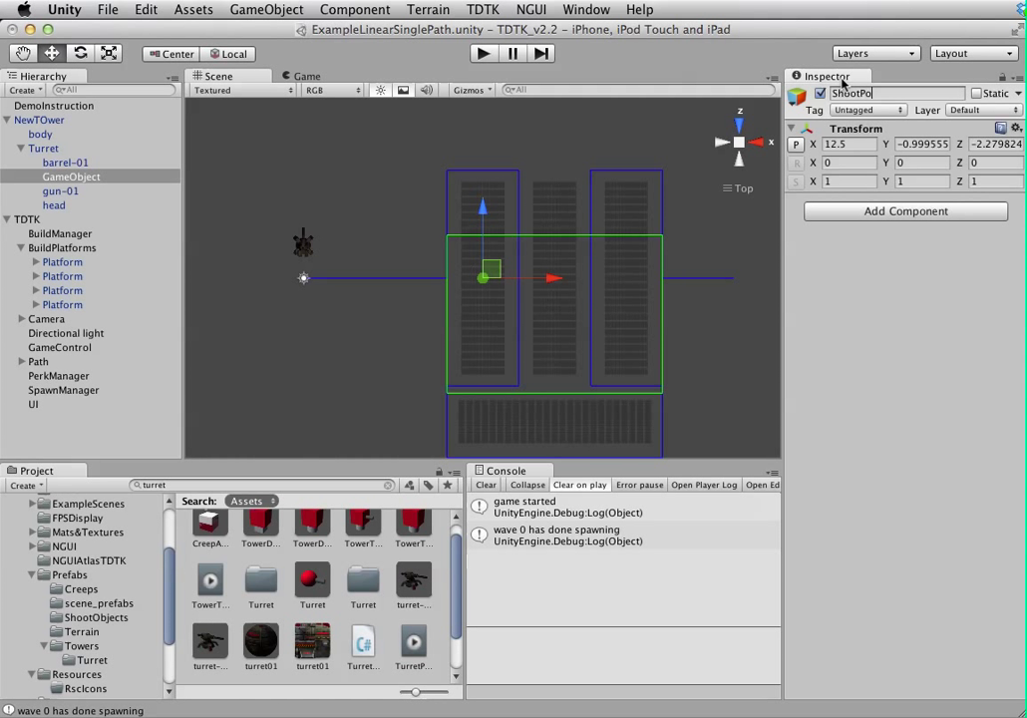
{"action": "type", "text": "int"}
{"action": "key", "text": "Return"}
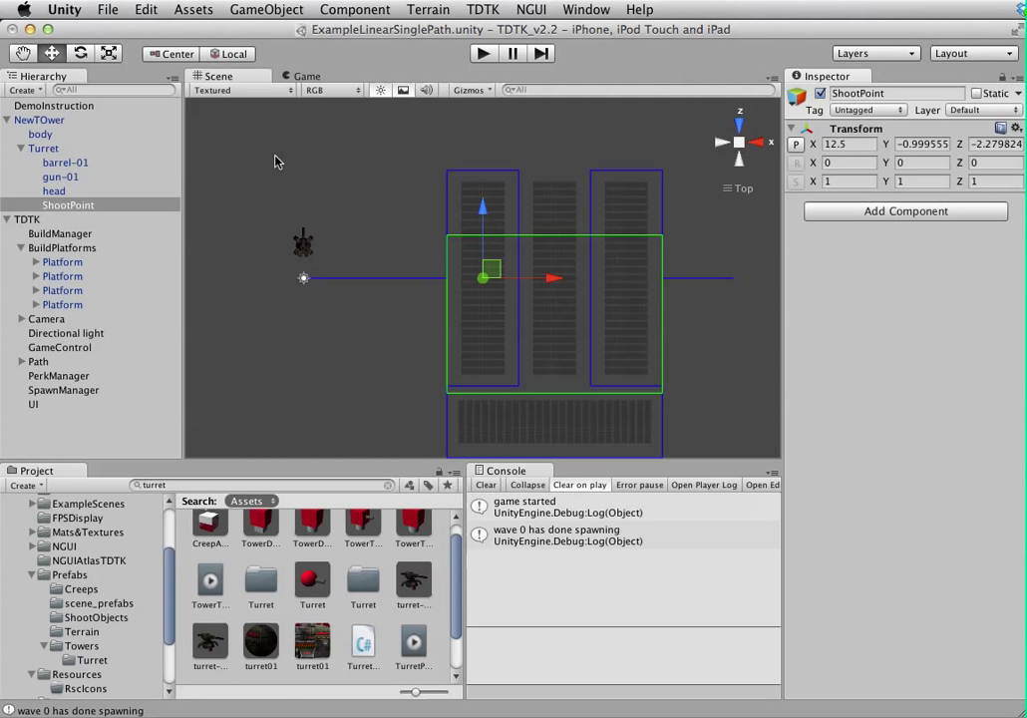
- Assign ShootPoint to the Turret Object's Shoot Point slot and move it onto the turret
{"action": "left_click", "coordinate": [45, 149]}
{"action": "left_click_drag", "start_coordinate": [68, 205], "coordinate": [842, 256]}
{"action": "left_click", "coordinate": [100, 205]}
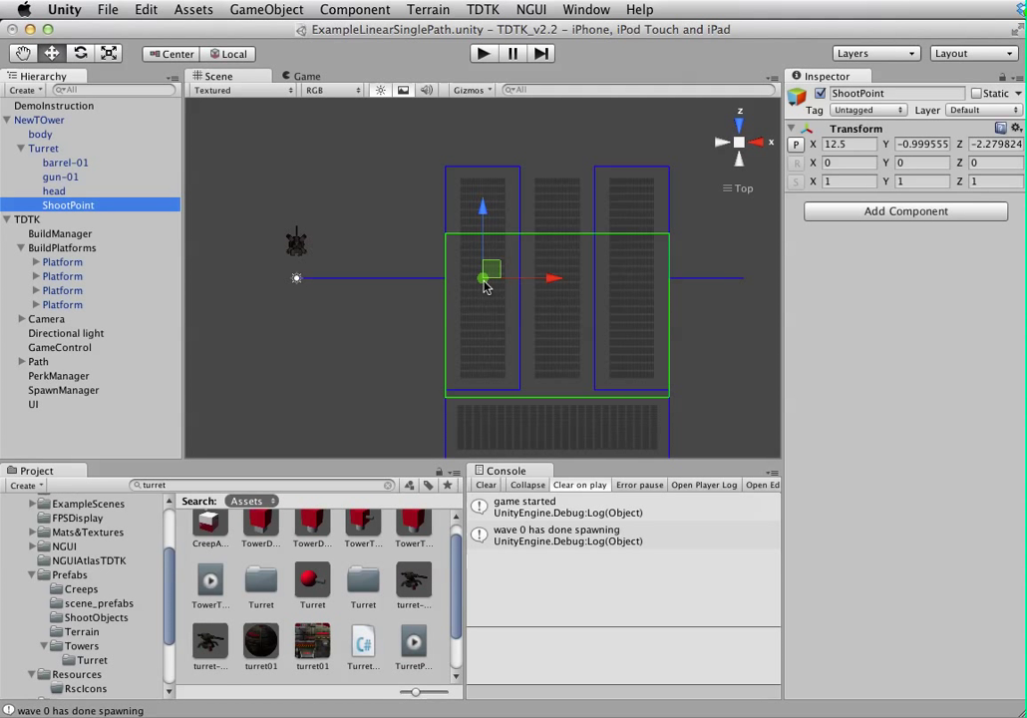
{"action": "left_click_drag", "start_coordinate": [551, 278], "coordinate": [408, 277]}
{"action": "left_click_drag", "start_coordinate": [349, 213], "coordinate": [346, 176]}
{"action": "left_click_drag", "start_coordinate": [419, 240], "coordinate": [406, 248]}
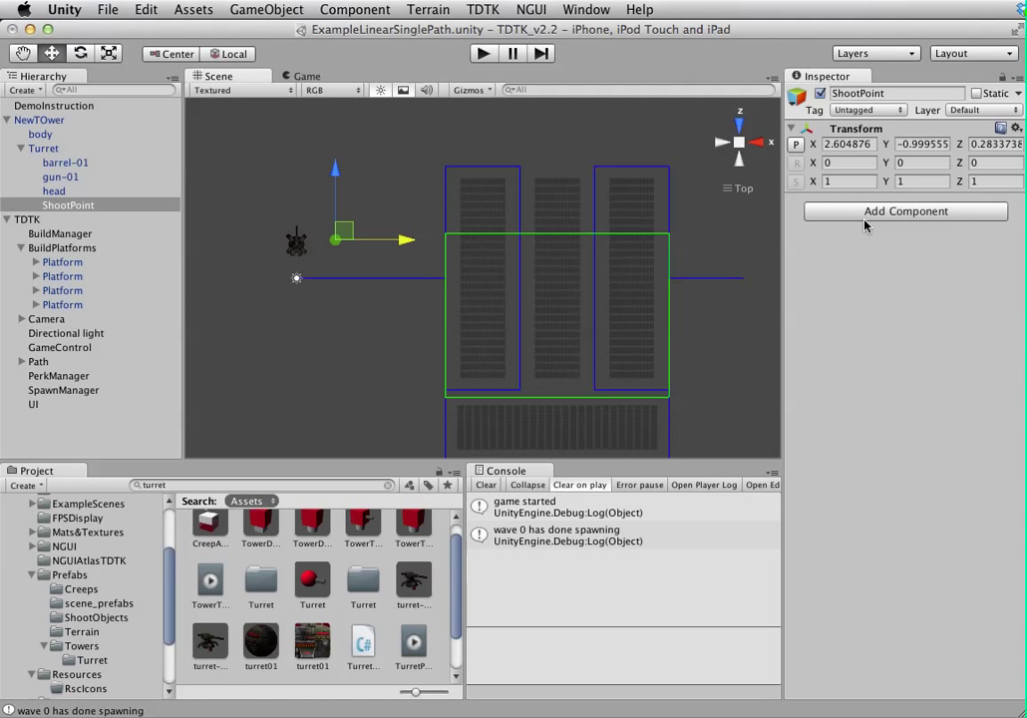
{"action": "left_click", "coordinate": [36, 119]}
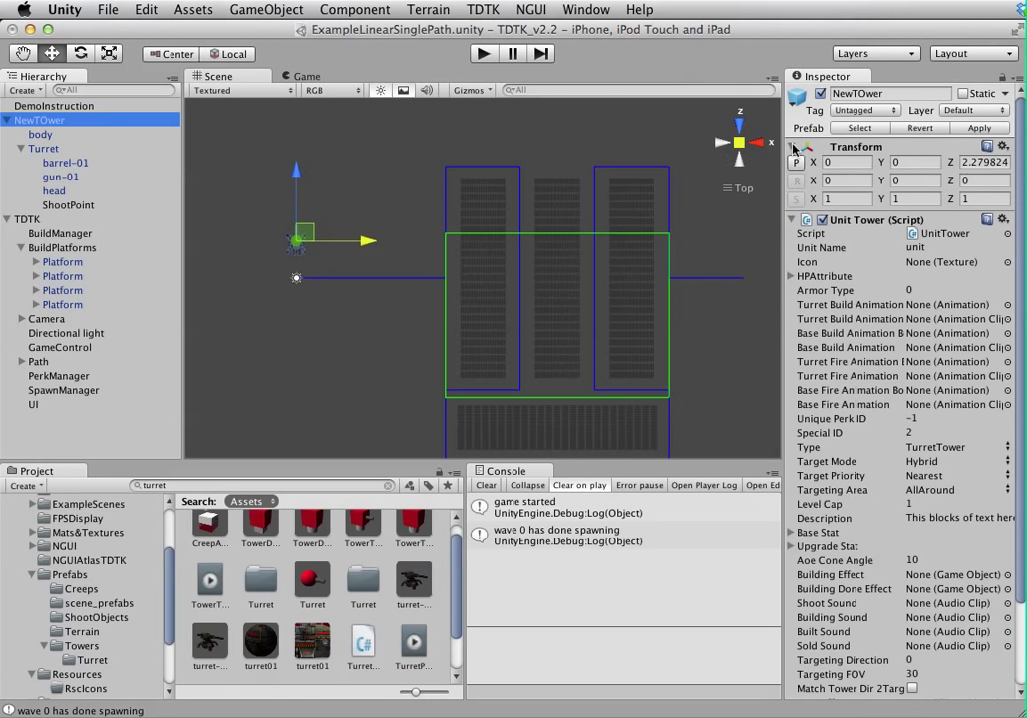
- Delete NewTOwer from the scene and play-test a built tower firing at wave 1
{"action": "left_click", "coordinate": [98, 135]}
{"action": "key", "text": "super+BackSpace"}
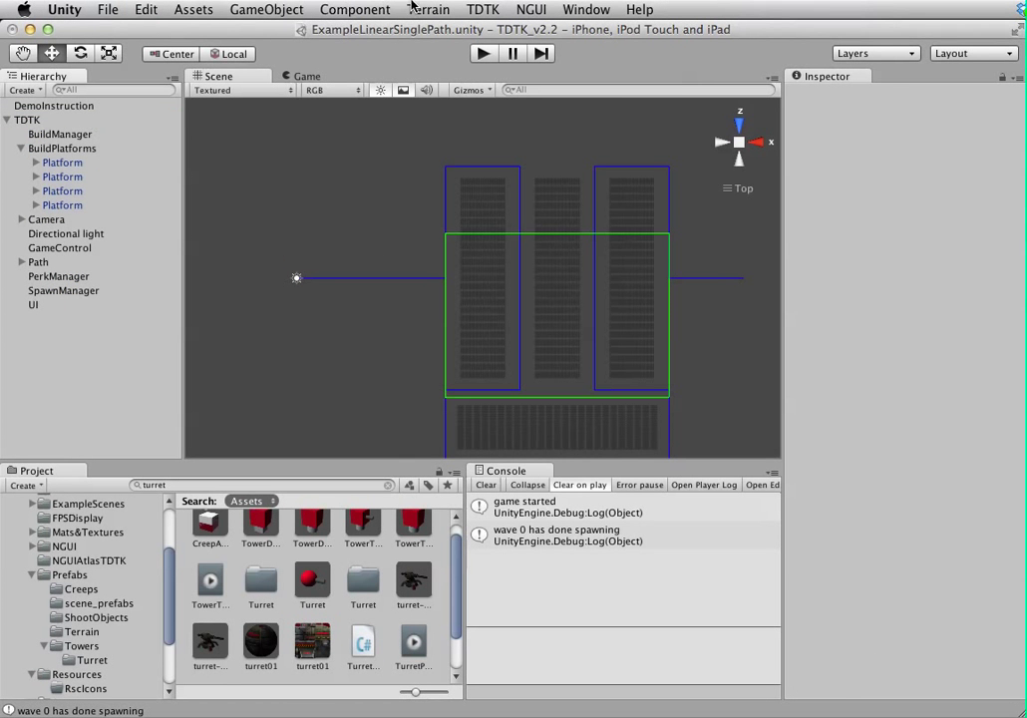
{"action": "left_click", "coordinate": [483, 55]}
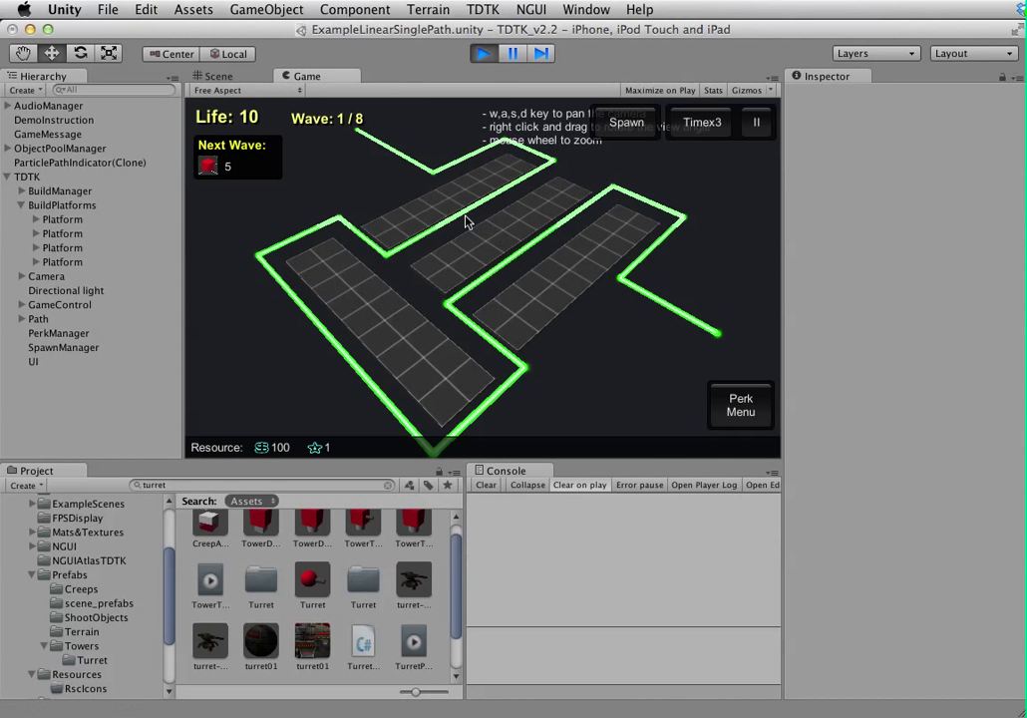
{"action": "left_click", "coordinate": [463, 215]}
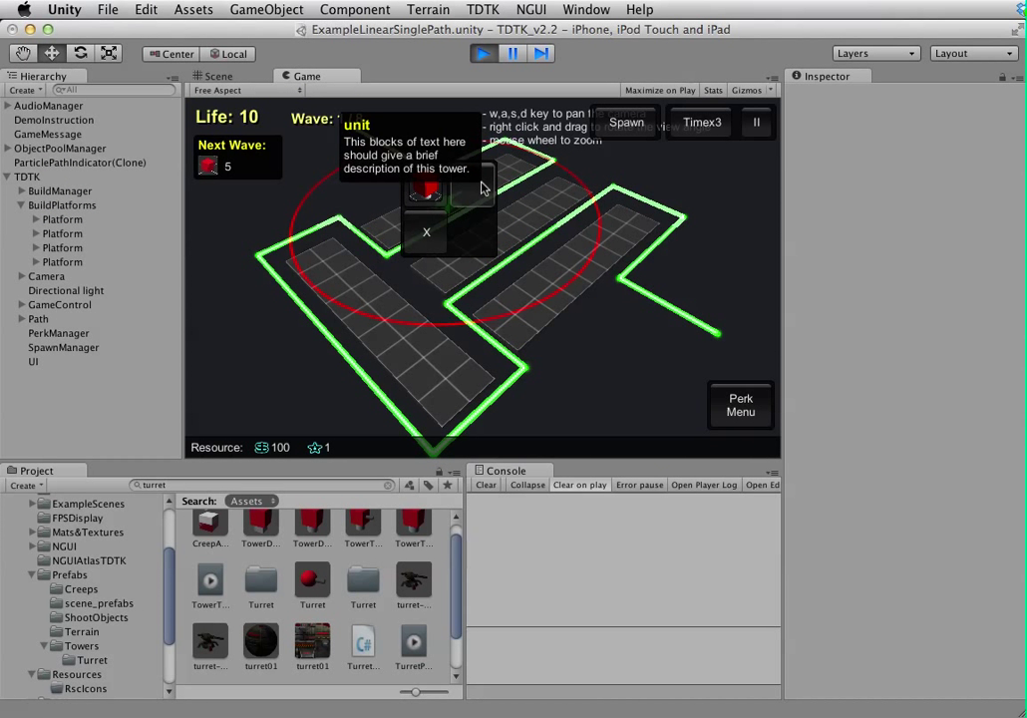
{"action": "left_click", "coordinate": [481, 189]}
{"action": "left_click", "coordinate": [626, 122]}
{"action": "scroll", "coordinate": [598, 165], "scroll_direction": "up", "scroll_amount": 5}
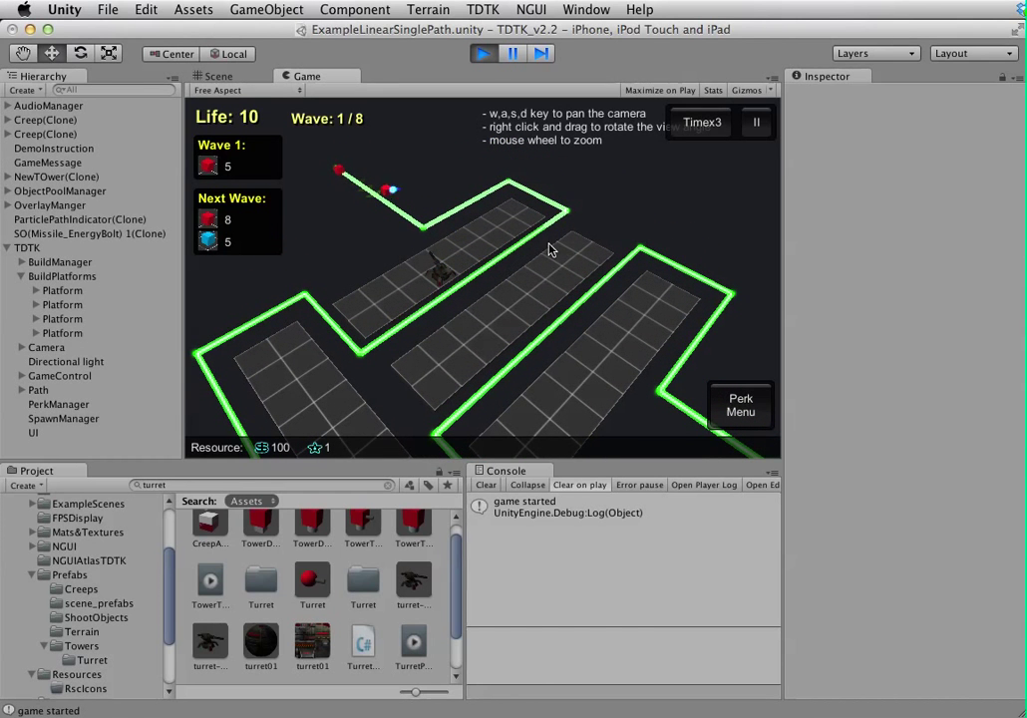
{"action": "scroll", "coordinate": [483, 270], "scroll_direction": "up", "scroll_amount": 2}
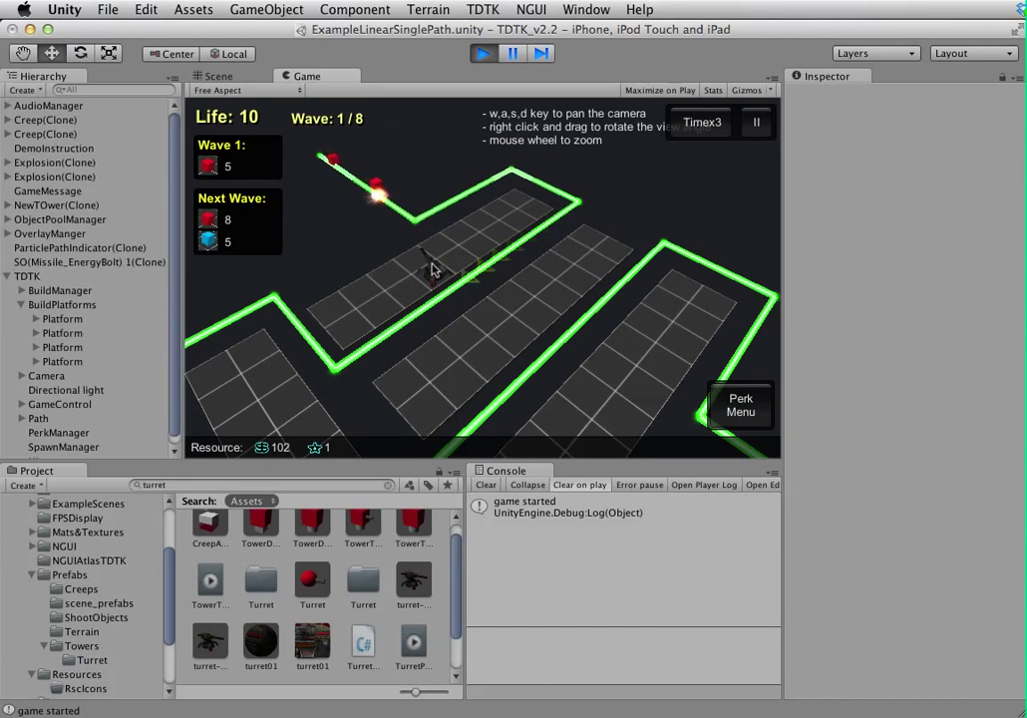
{"action": "left_click", "coordinate": [484, 55]}
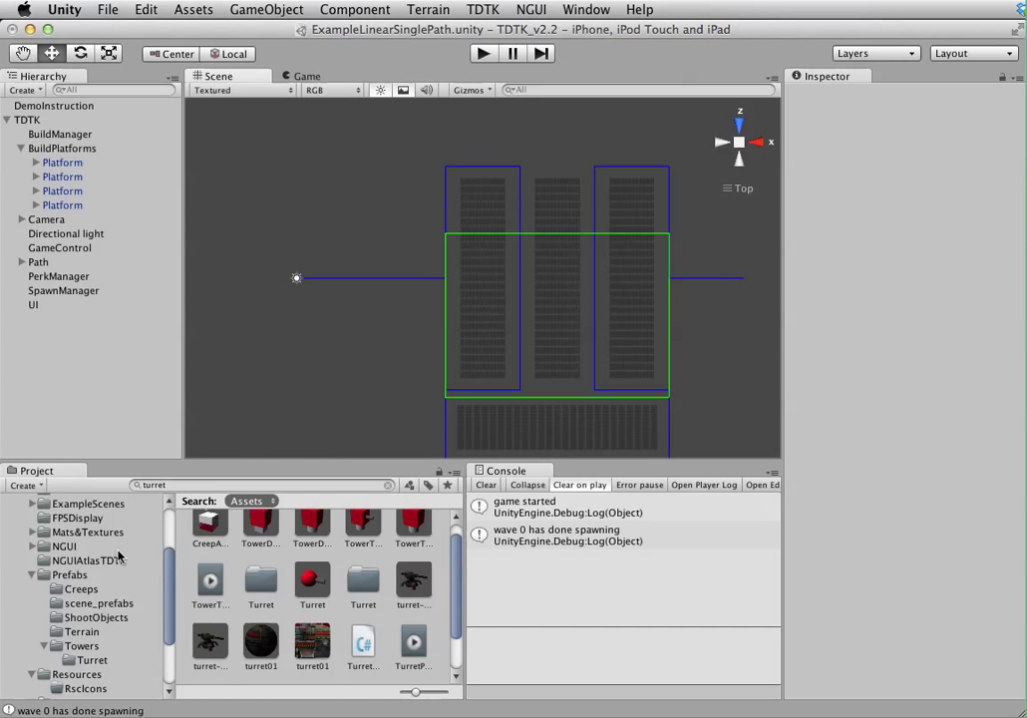
- Place a fresh NewTOwer prefab instance from Prefabs/Towers into the scene
{"action": "scroll", "coordinate": [117, 561], "scroll_direction": "up", "scroll_amount": 3}
{"action": "scroll", "coordinate": [107, 568], "scroll_direction": "down", "scroll_amount": 5}
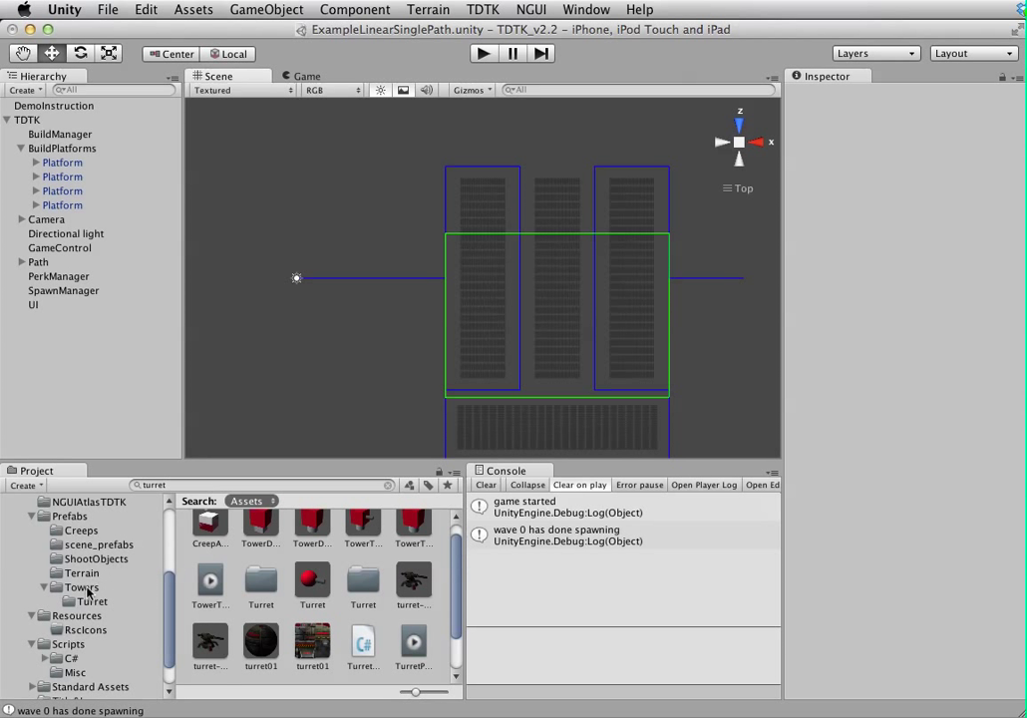
{"action": "left_click", "coordinate": [84, 587]}
{"action": "scroll", "coordinate": [361, 564], "scroll_direction": "up", "scroll_amount": 1}
{"action": "left_click_drag", "start_coordinate": [260, 539], "coordinate": [40, 317]}
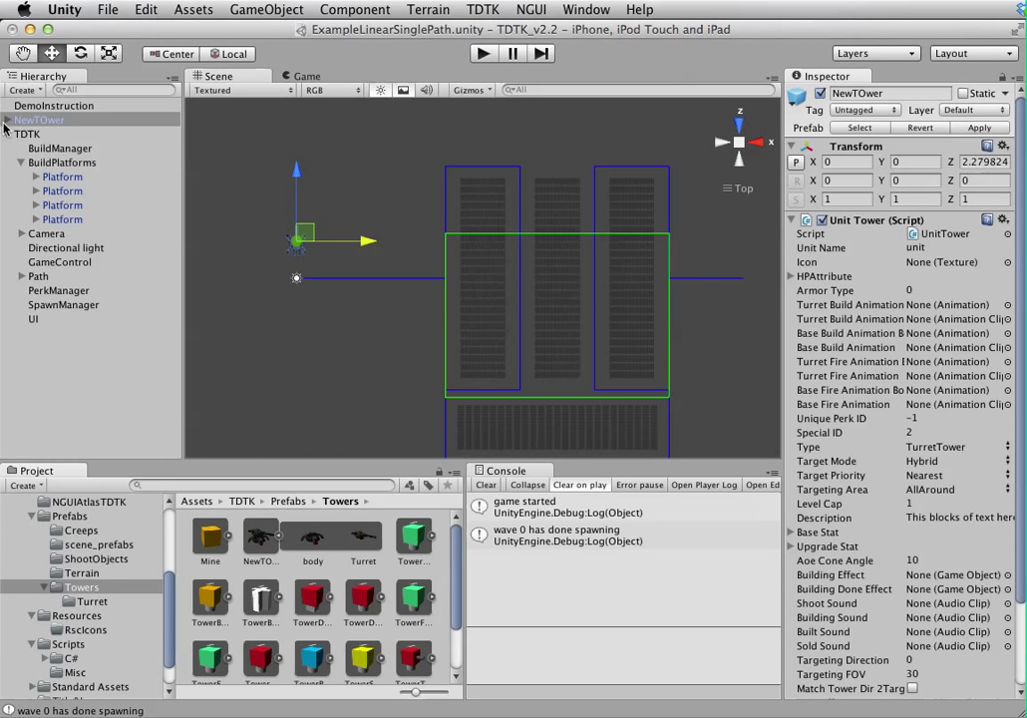
- Expand the NewTOwer instance and nudge its Turret sideways along X
{"action": "left_click", "coordinate": [7, 120]}
{"action": "left_click", "coordinate": [39, 135]}
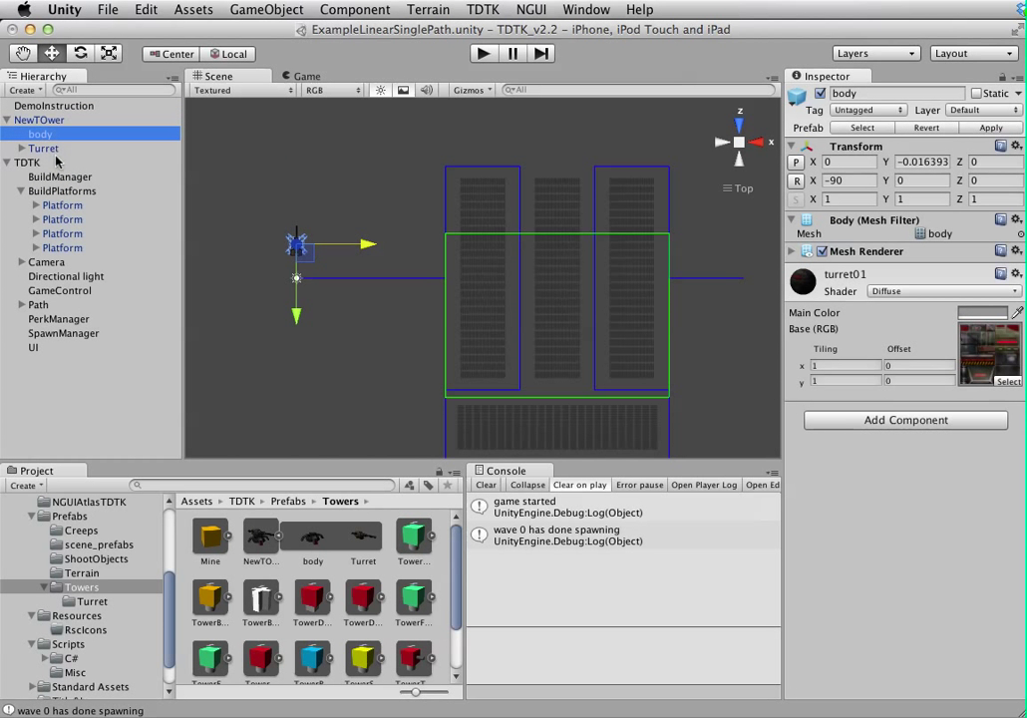
{"action": "scroll", "coordinate": [305, 253], "scroll_direction": "up", "scroll_amount": 2}
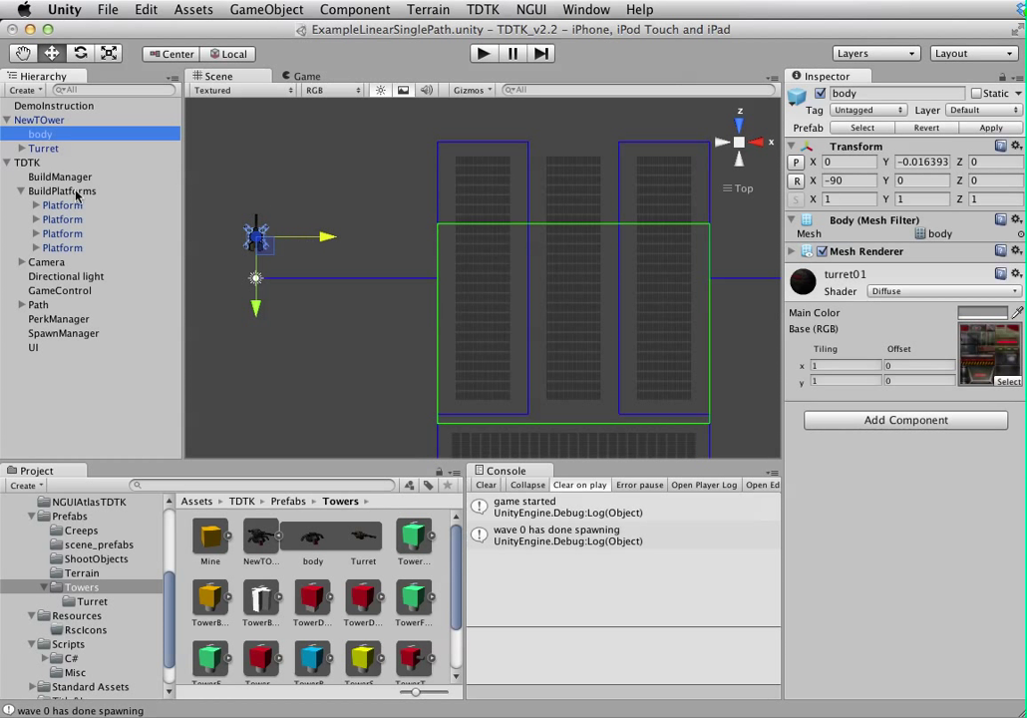
{"action": "left_click", "coordinate": [44, 148]}
{"action": "left_click_drag", "start_coordinate": [328, 233], "coordinate": [351, 236]}
- Select the Turret's ShootPoint, frame it, and zero its X and Z positions
{"action": "left_click", "coordinate": [4, 148]}
{"action": "left_click", "coordinate": [22, 148]}
{"action": "left_click", "coordinate": [62, 204]}
{"action": "key", "text": "f"}
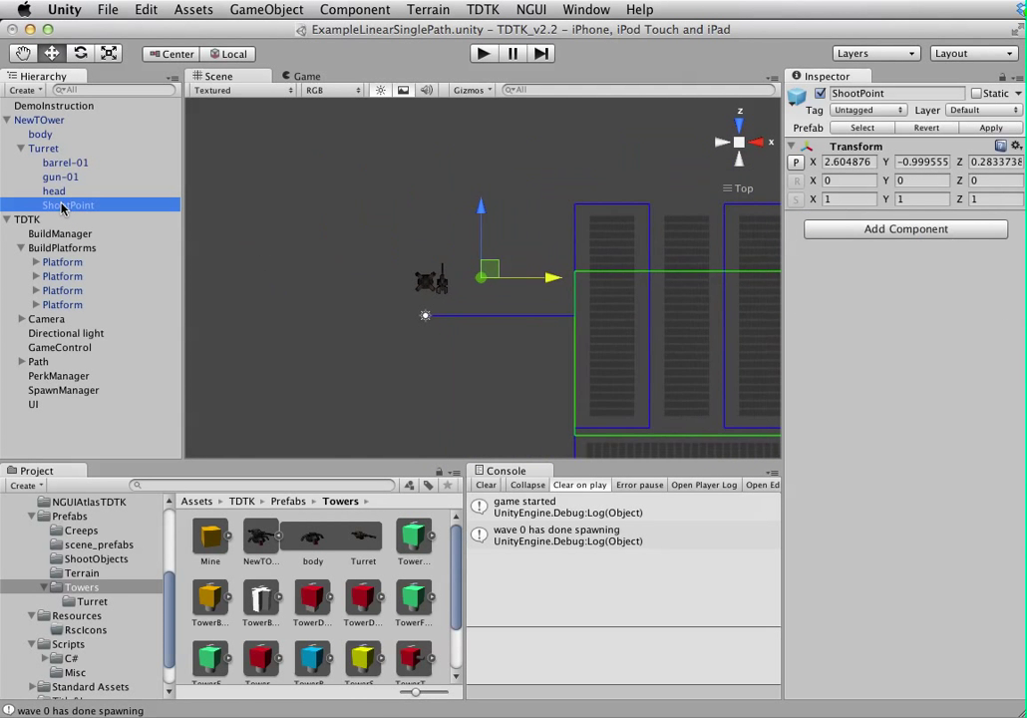
{"action": "left_click", "coordinate": [843, 162]}
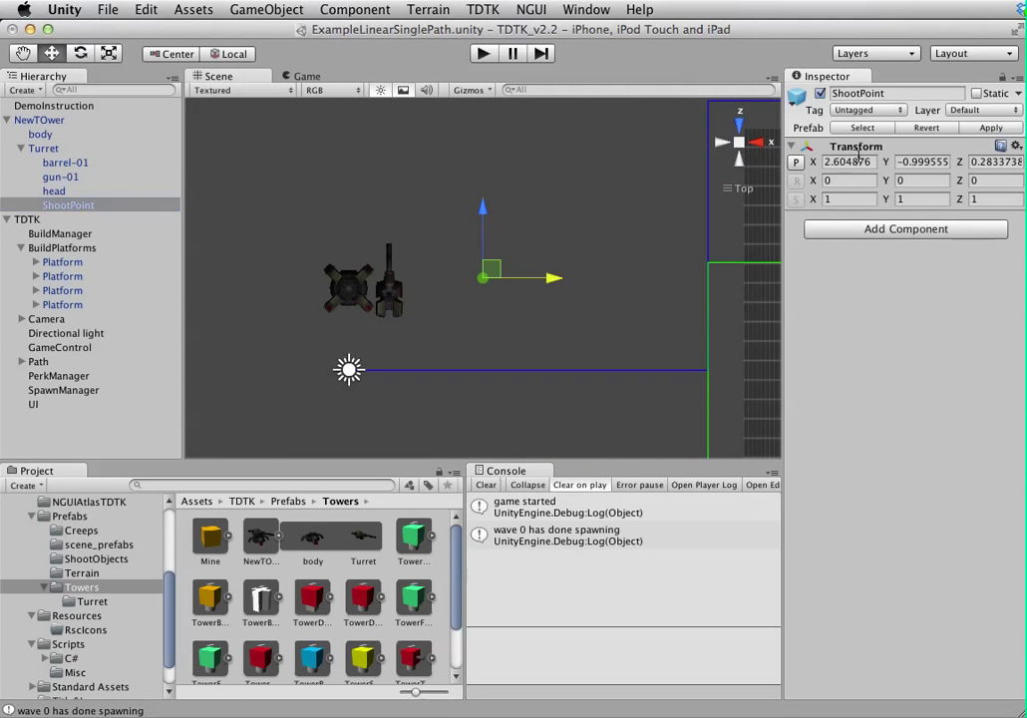
{"action": "type", "text": "0"}
{"action": "type", "text": "0"}
{"action": "left_click", "coordinate": [934, 166]}
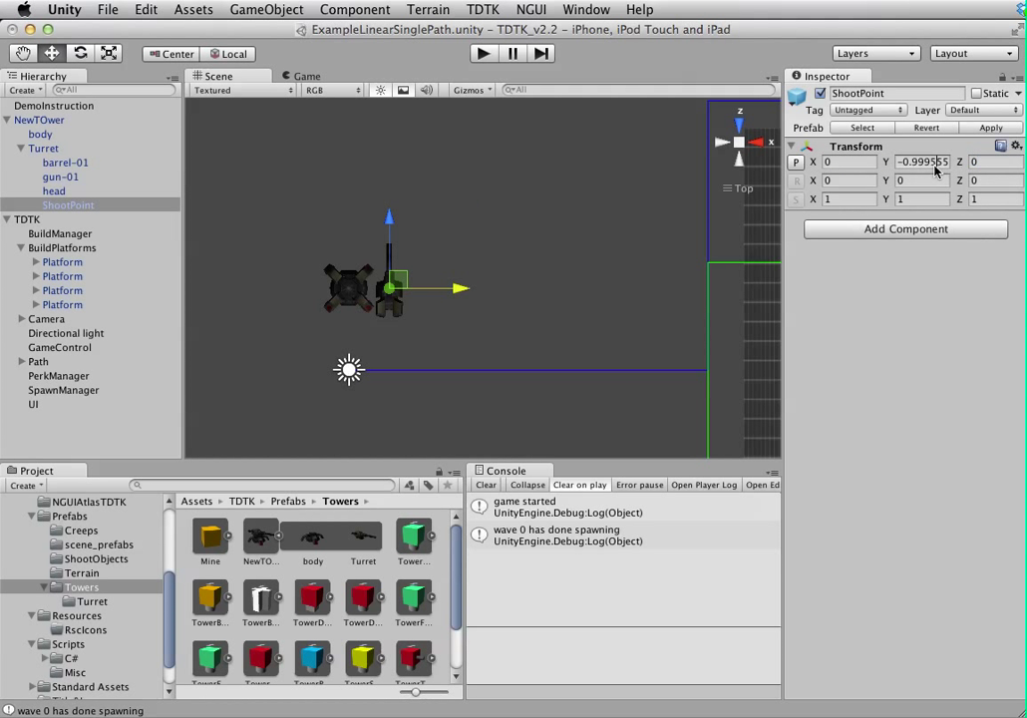
- Drag ShootPoint forward and up to the gun barrel, ending at Y 0.311, Z 1.187
{"action": "left_click_drag", "start_coordinate": [397, 227], "coordinate": [612, 172]}
{"action": "left_click", "coordinate": [723, 143]}
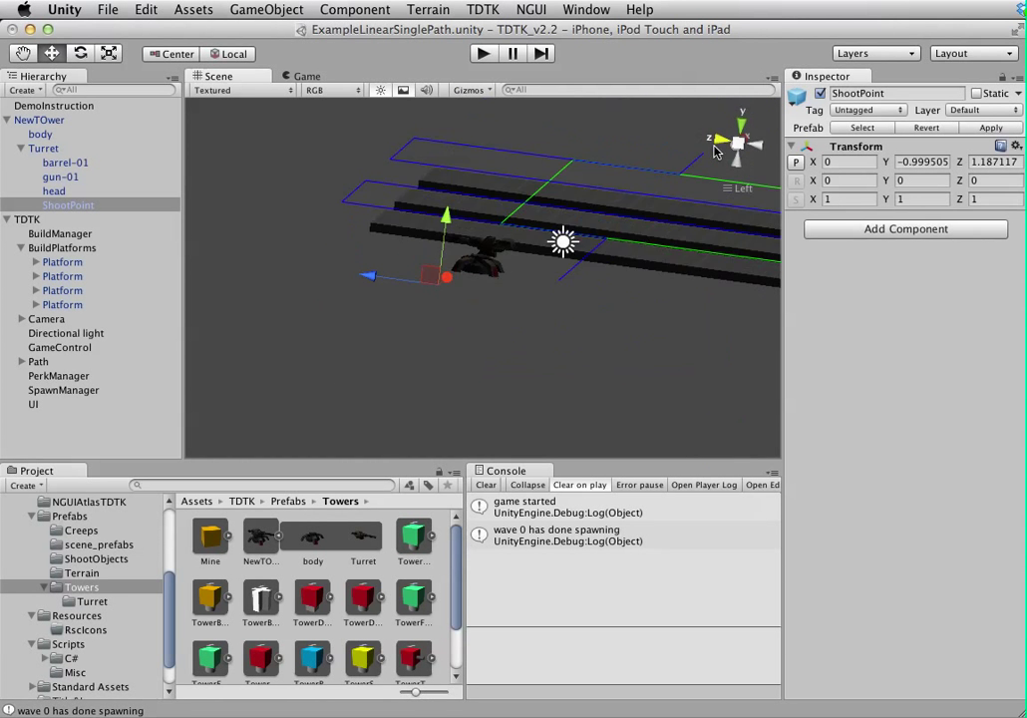
{"action": "left_click_drag", "start_coordinate": [454, 209], "coordinate": [449, 153]}
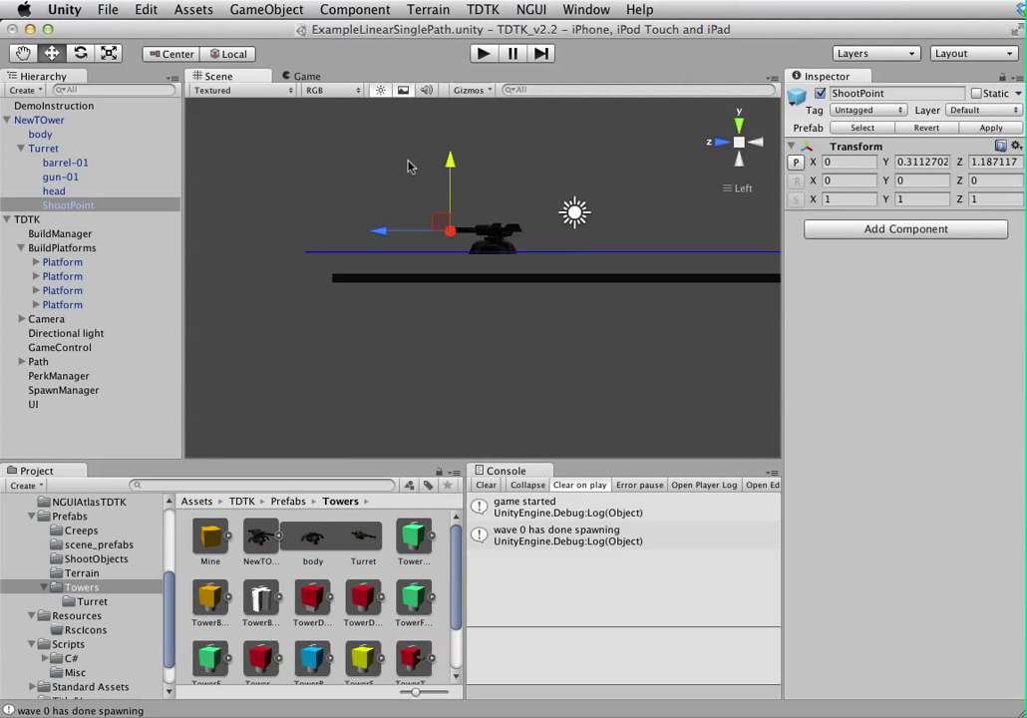
{"action": "left_click", "coordinate": [32, 120]}
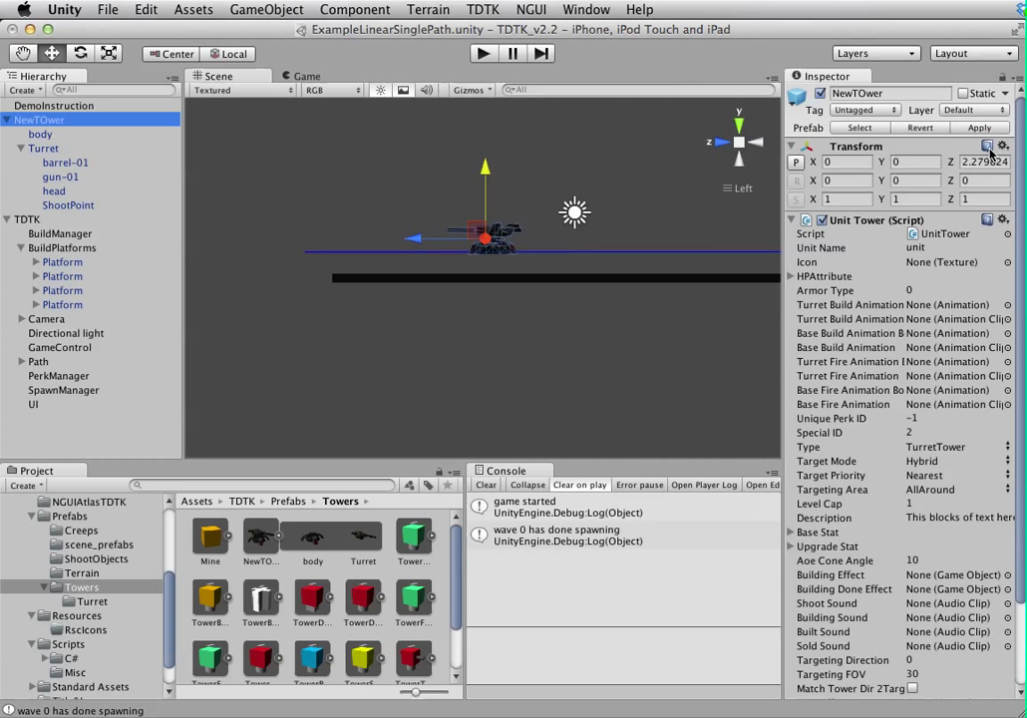
- Slide NewTOwer along X and Z onto the first build platform at X 12.33743, Z 1.18951
{"action": "left_click", "coordinate": [40, 135]}
{"action": "left_click", "coordinate": [45, 121]}
{"action": "left_click", "coordinate": [741, 128]}
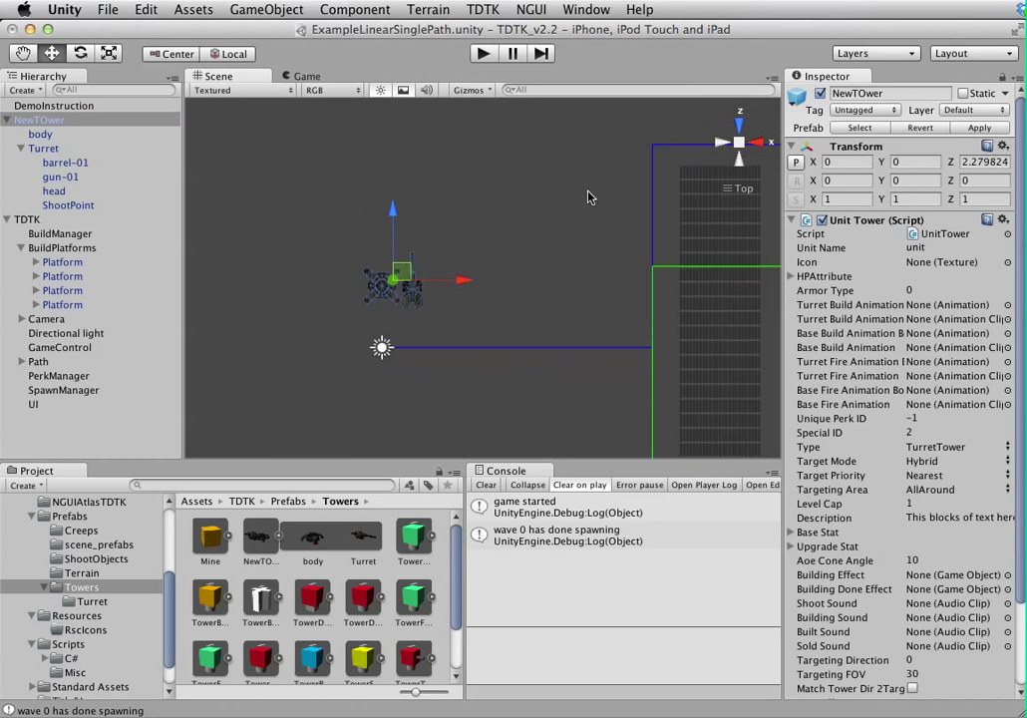
{"action": "left_click_drag", "start_coordinate": [638, 272], "coordinate": [451, 254], "text": "alt"}
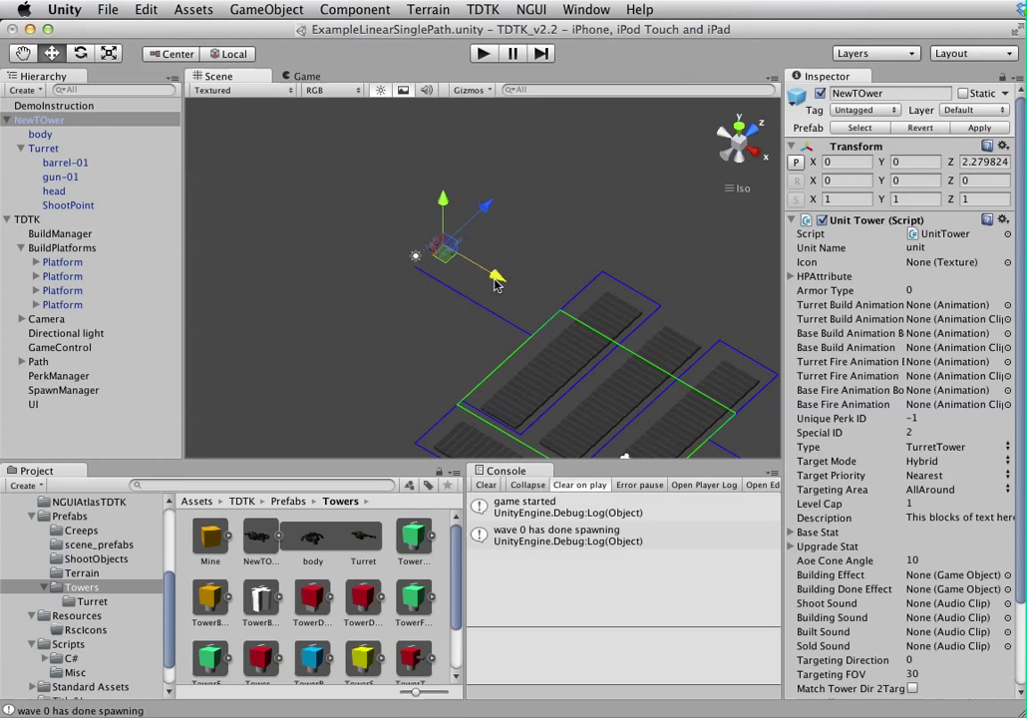
{"action": "left_click_drag", "start_coordinate": [498, 284], "coordinate": [650, 371]}
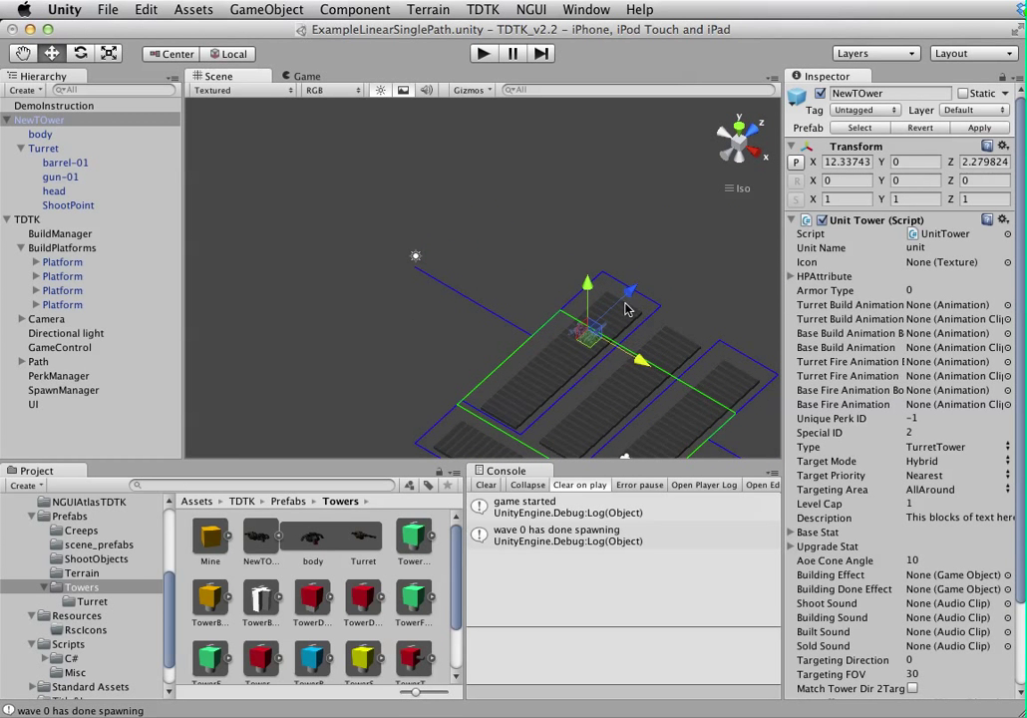
{"action": "left_click_drag", "start_coordinate": [628, 306], "coordinate": [615, 315]}
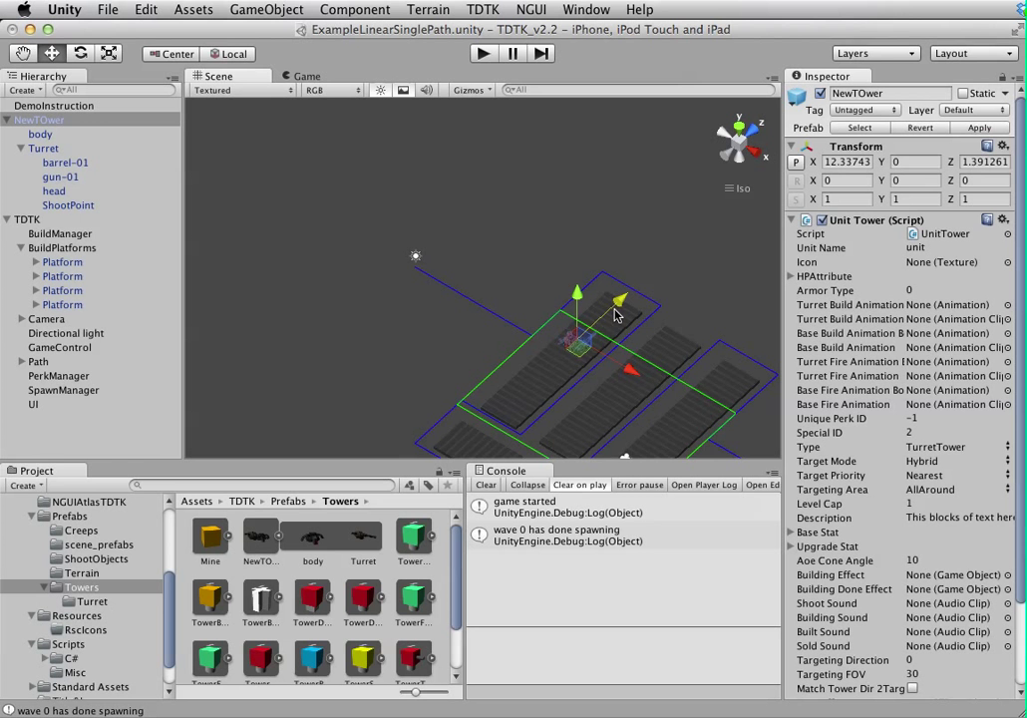
- Play the scene, spawn wave 1, watch NewTOwer clear it, then stop playing
{"action": "left_click", "coordinate": [483, 54]}
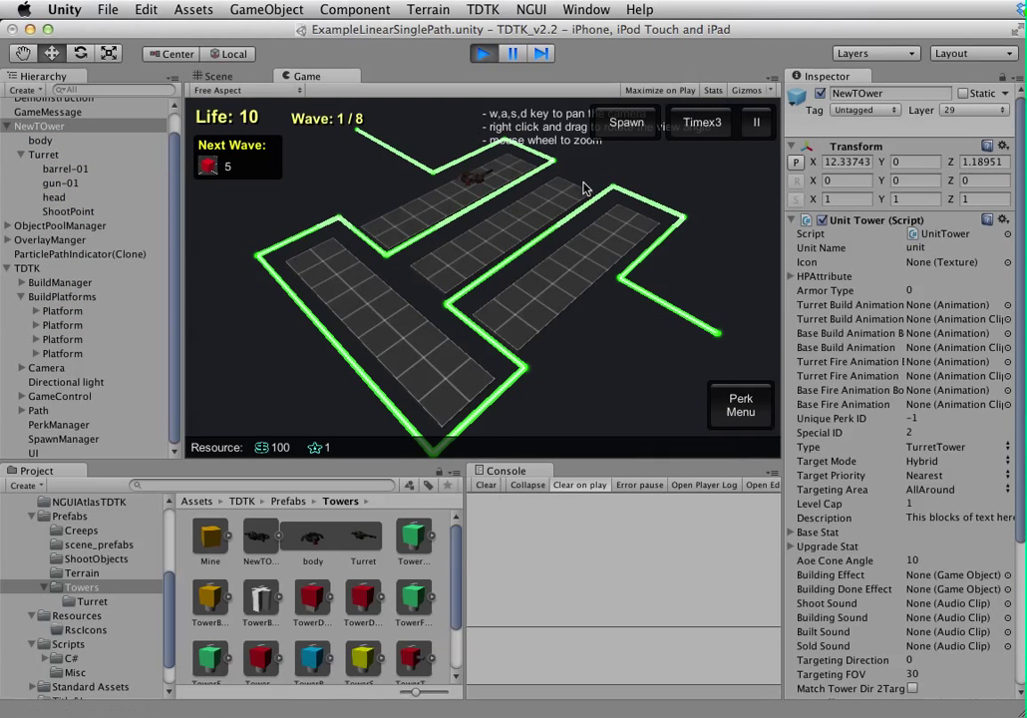
{"action": "left_click", "coordinate": [620, 125]}
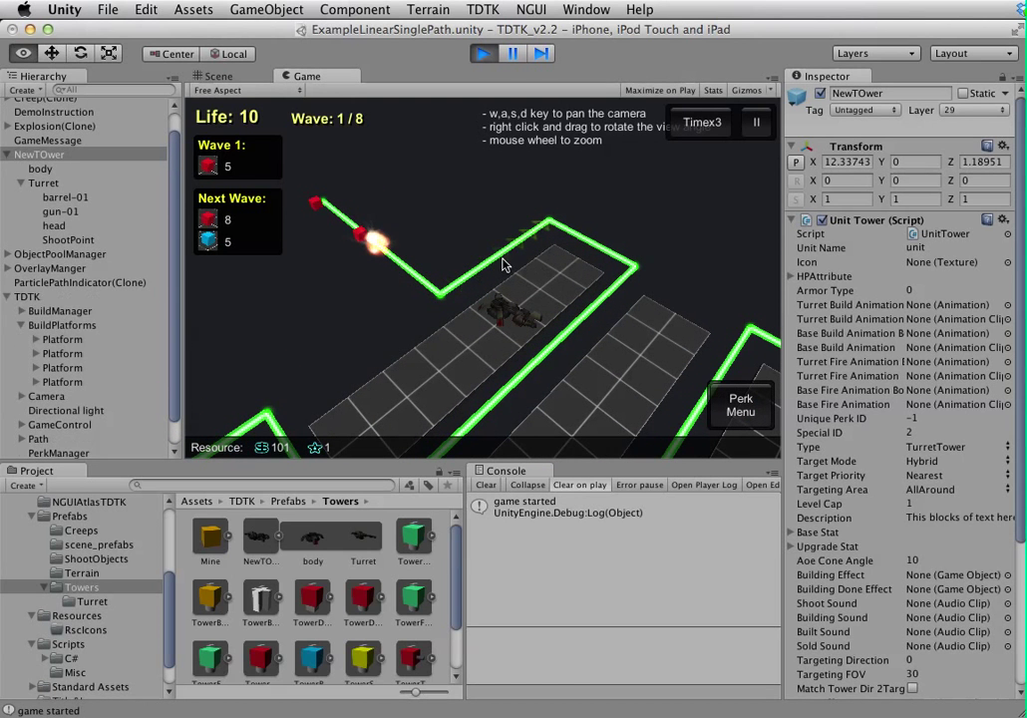
{"action": "right_click_drag", "start_coordinate": [526, 257], "coordinate": [528, 289]}
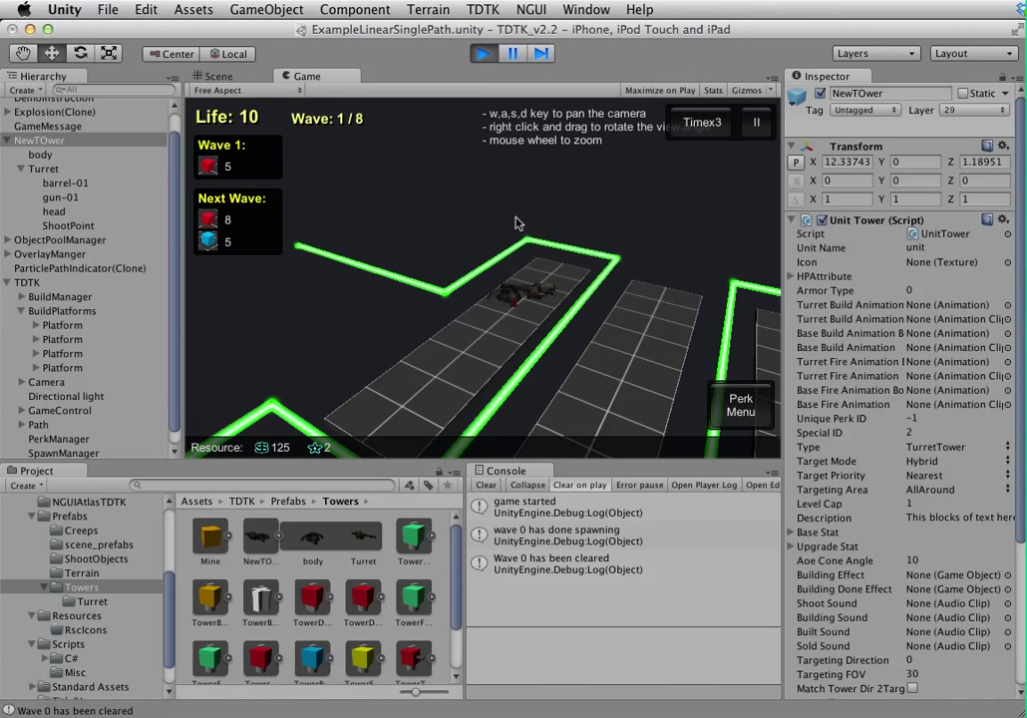
{"action": "left_click", "coordinate": [487, 54]}
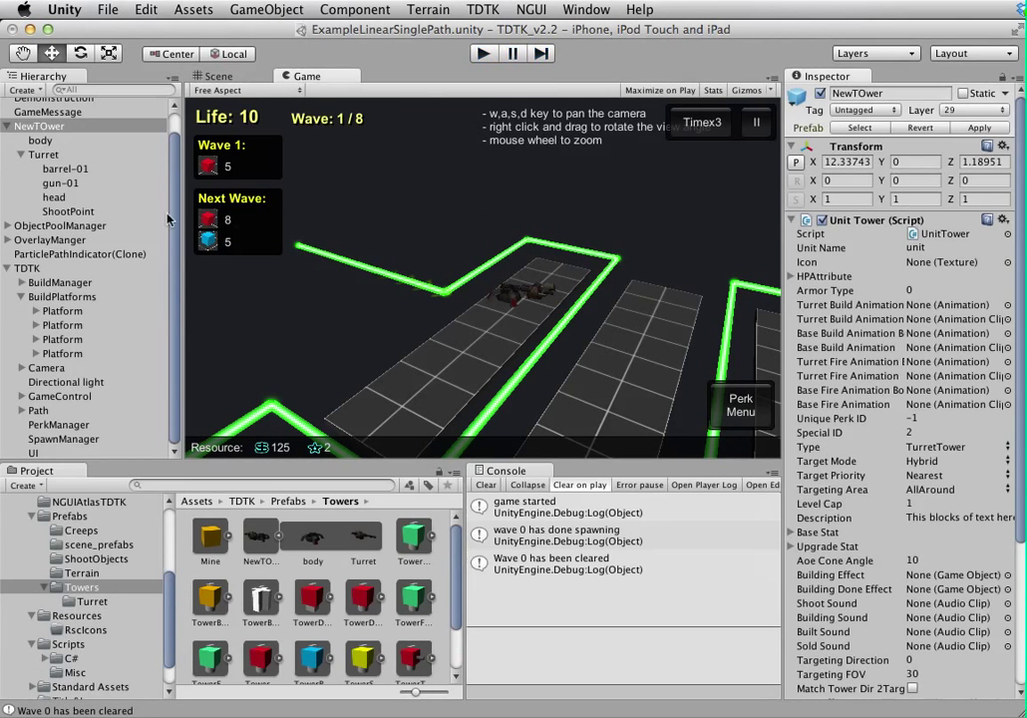
- Set the Turret's Transform Position X to 0 and frame it in the scene
{"action": "left_click", "coordinate": [45, 149]}
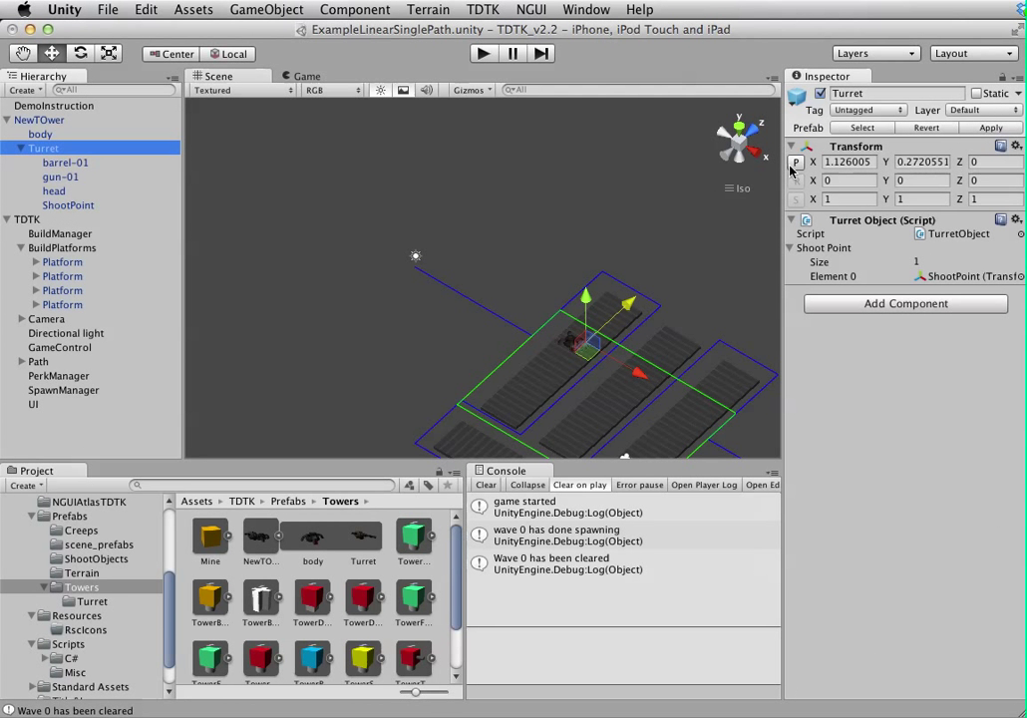
{"action": "left_click", "coordinate": [847, 161]}
{"action": "type", "text": "0"}
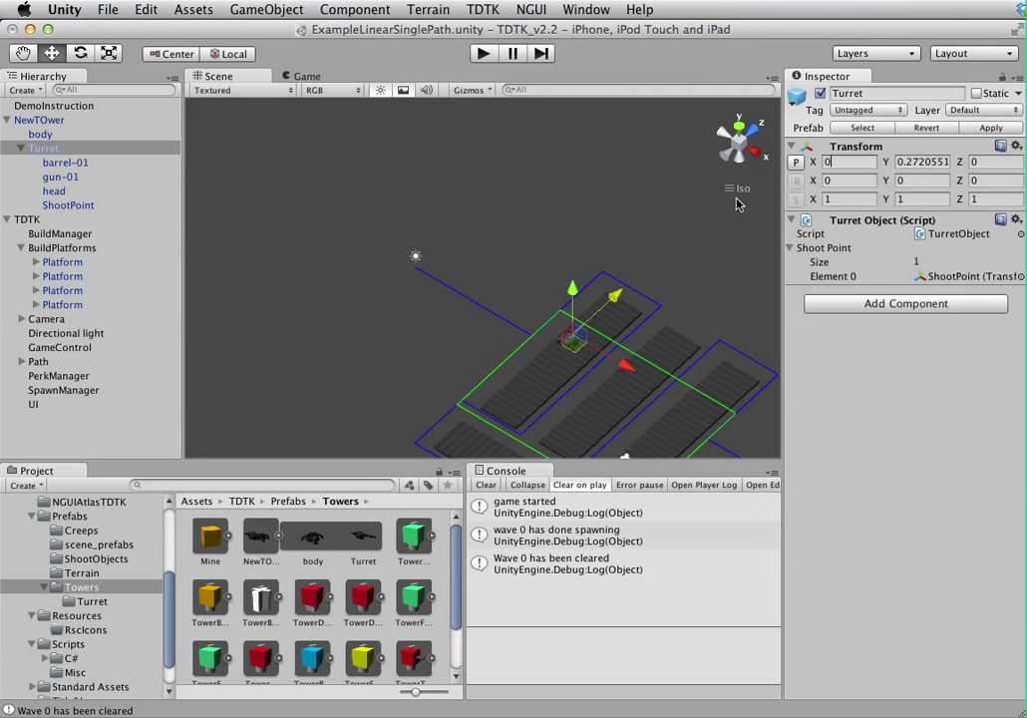
{"action": "left_click", "coordinate": [923, 161]}
{"action": "key", "text": "f"}
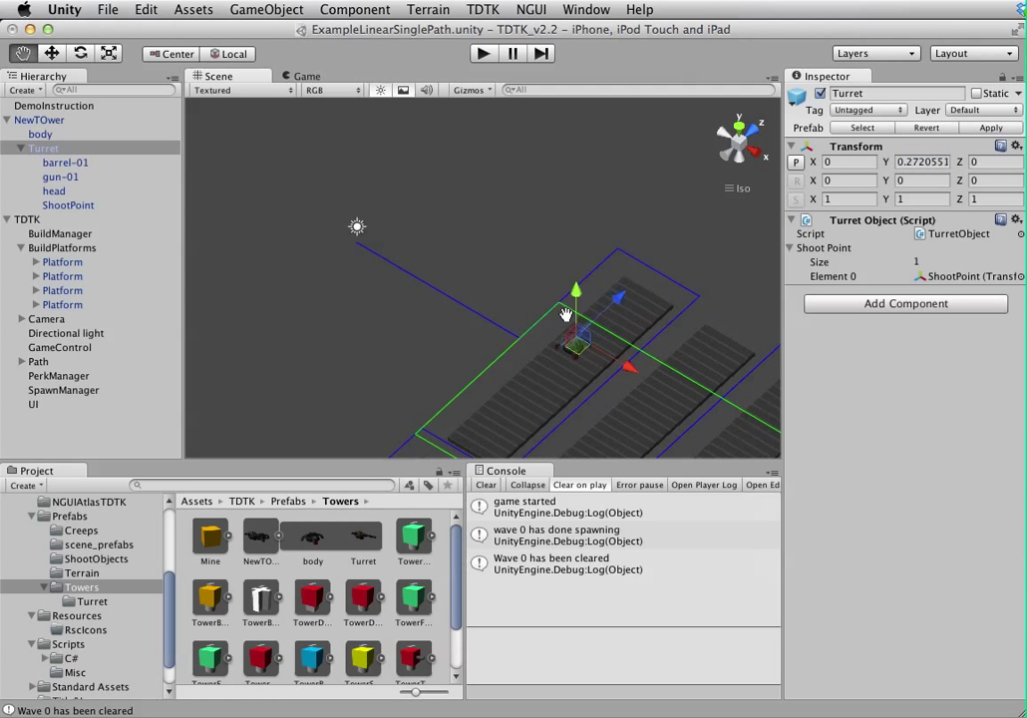
- Apply the NewTOwer changes to its prefab and start Play mode
{"action": "left_click", "coordinate": [44, 121]}
{"action": "scroll", "coordinate": [895, 420], "scroll_direction": "down", "scroll_amount": 5}
{"action": "scroll", "coordinate": [894, 420], "scroll_direction": "up", "scroll_amount": 5}
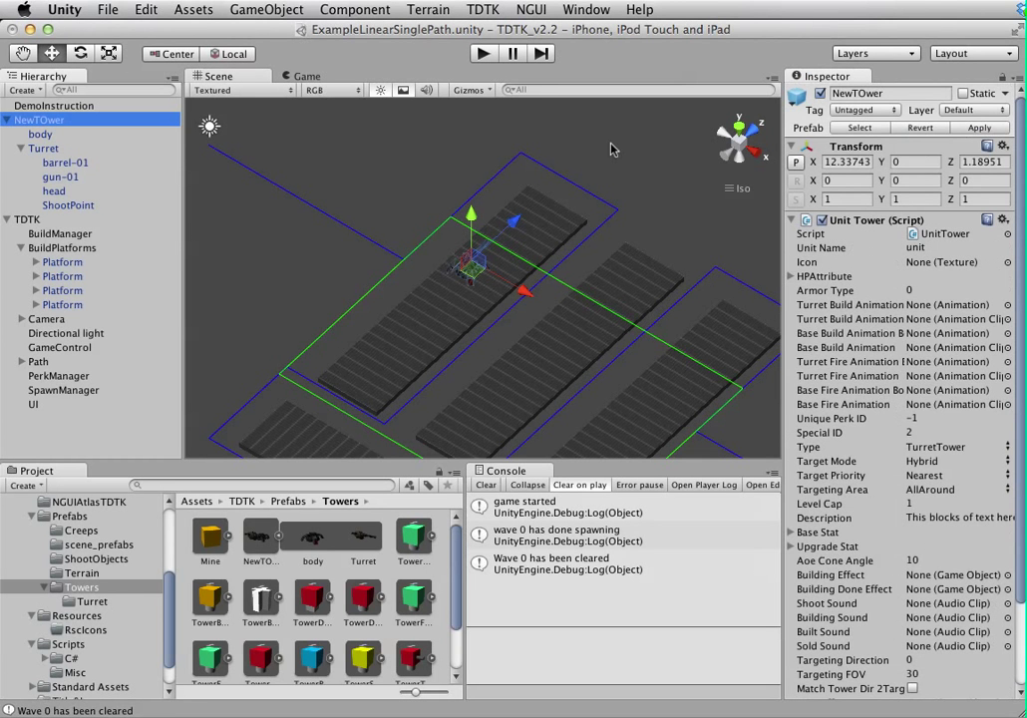
{"action": "left_click", "coordinate": [983, 129]}
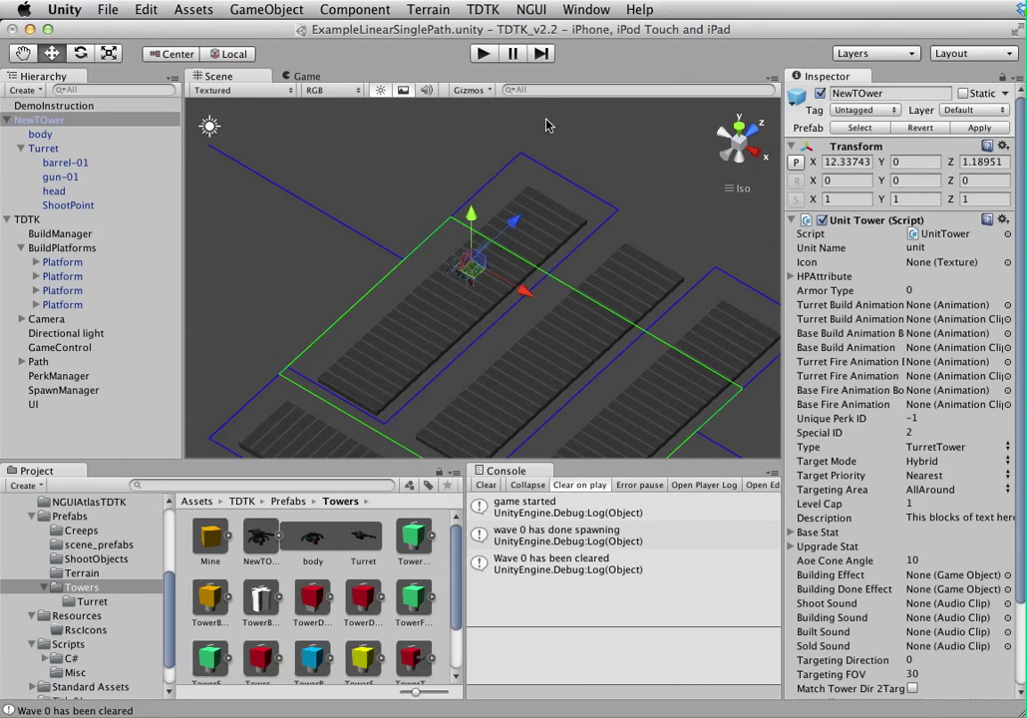
{"action": "left_click", "coordinate": [483, 55]}
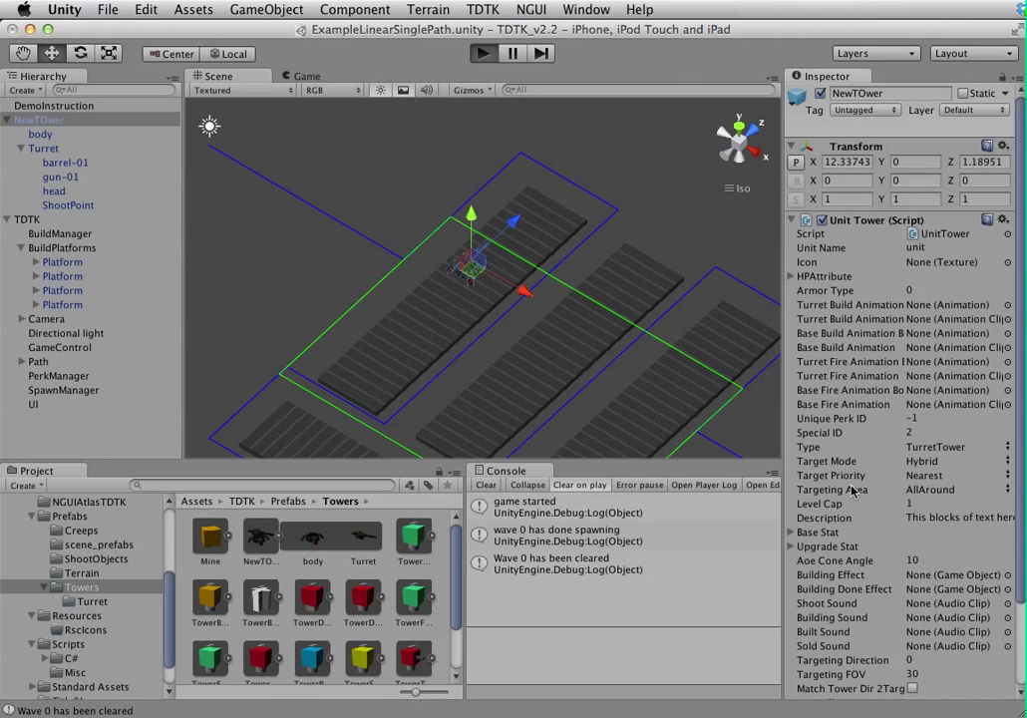
- Toggle the tower's range and info panel in game, then view its Sphere Collider (radius 0.75)
{"action": "scroll", "coordinate": [479, 194], "scroll_direction": "up", "scroll_amount": 3}
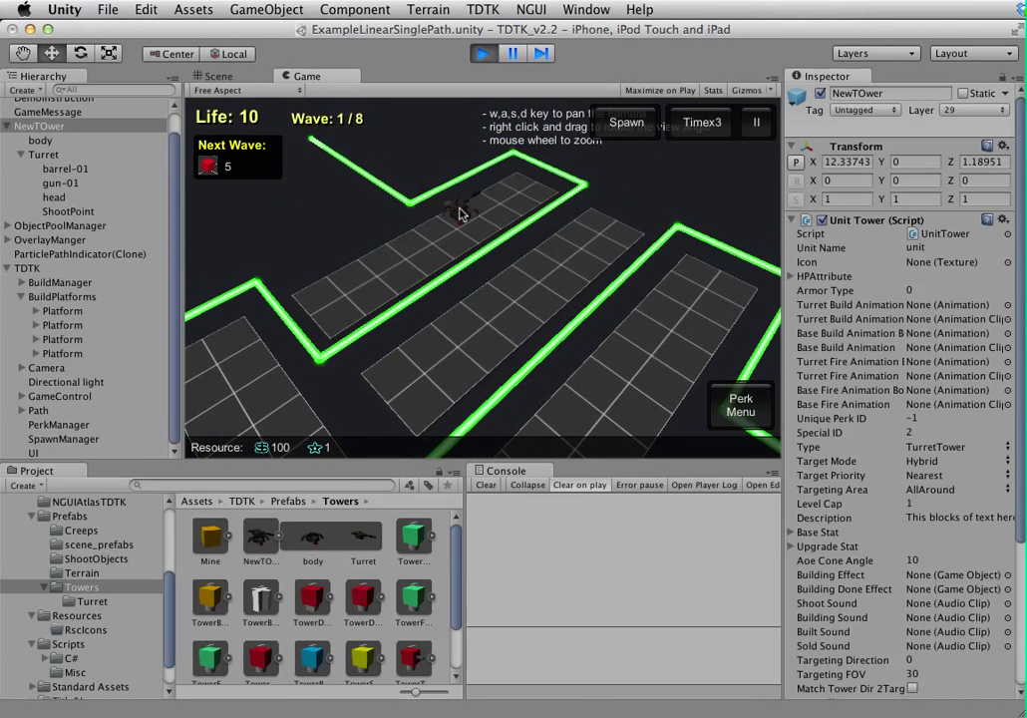
{"action": "left_click", "coordinate": [458, 213]}
{"action": "left_click", "coordinate": [456, 208]}
{"action": "left_click", "coordinate": [462, 214]}
{"action": "left_click", "coordinate": [457, 209]}
{"action": "scroll", "coordinate": [878, 352], "scroll_direction": "down", "scroll_amount": 5}
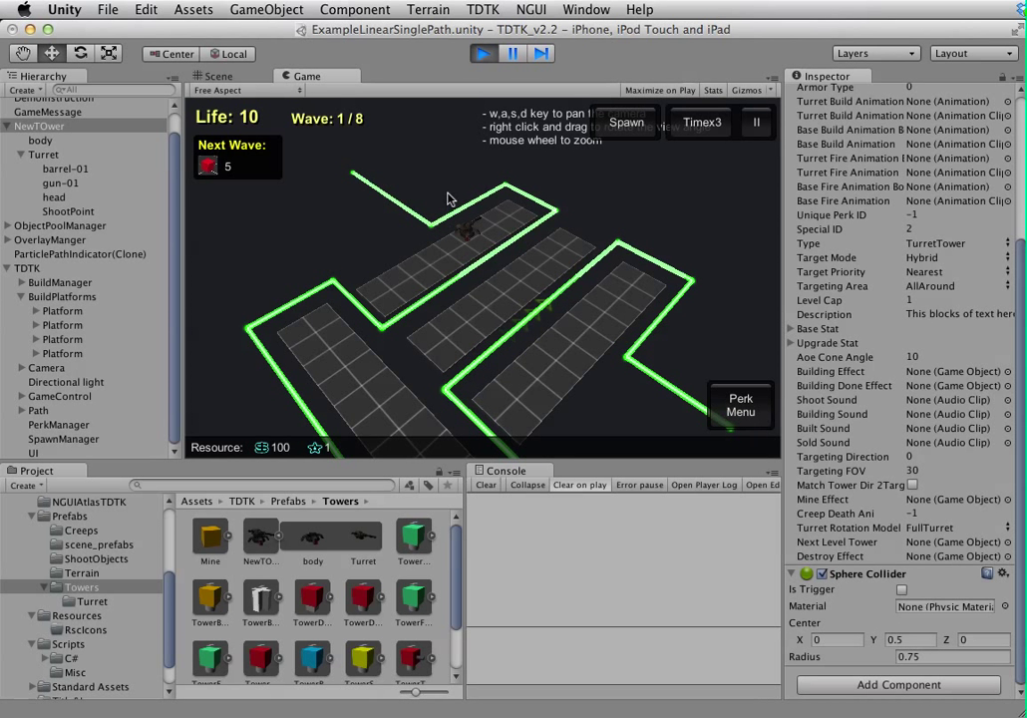
- Frame NewTOwer in the Scene view, check its X scale, orbit around the platform, then exit play mode
{"action": "left_click", "coordinate": [221, 76]}
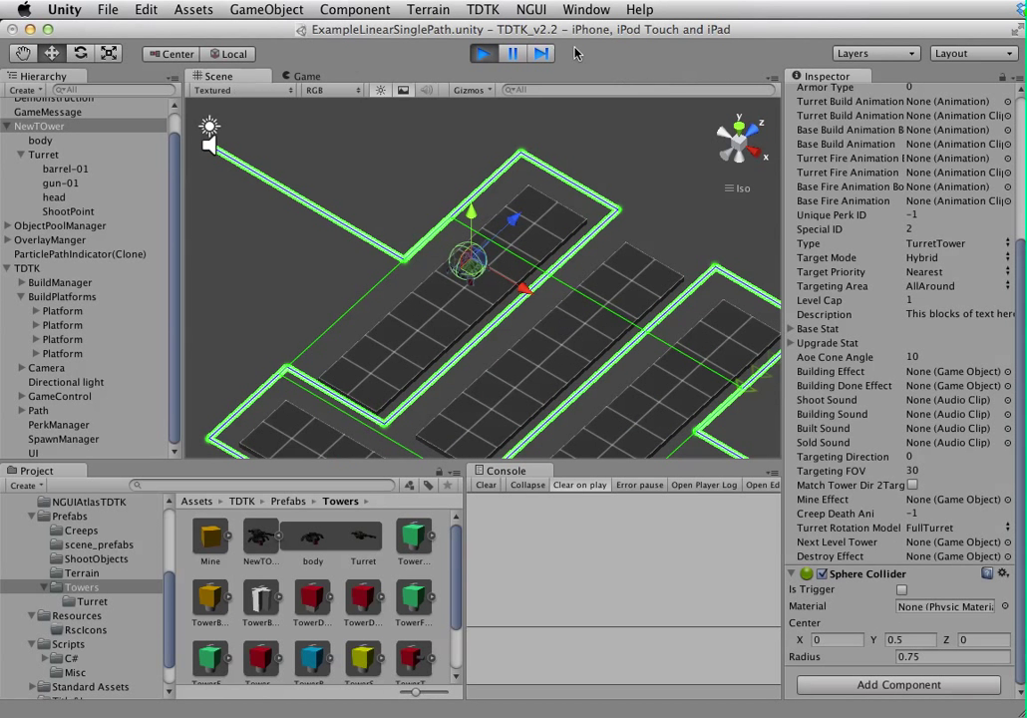
{"action": "key", "text": "f"}
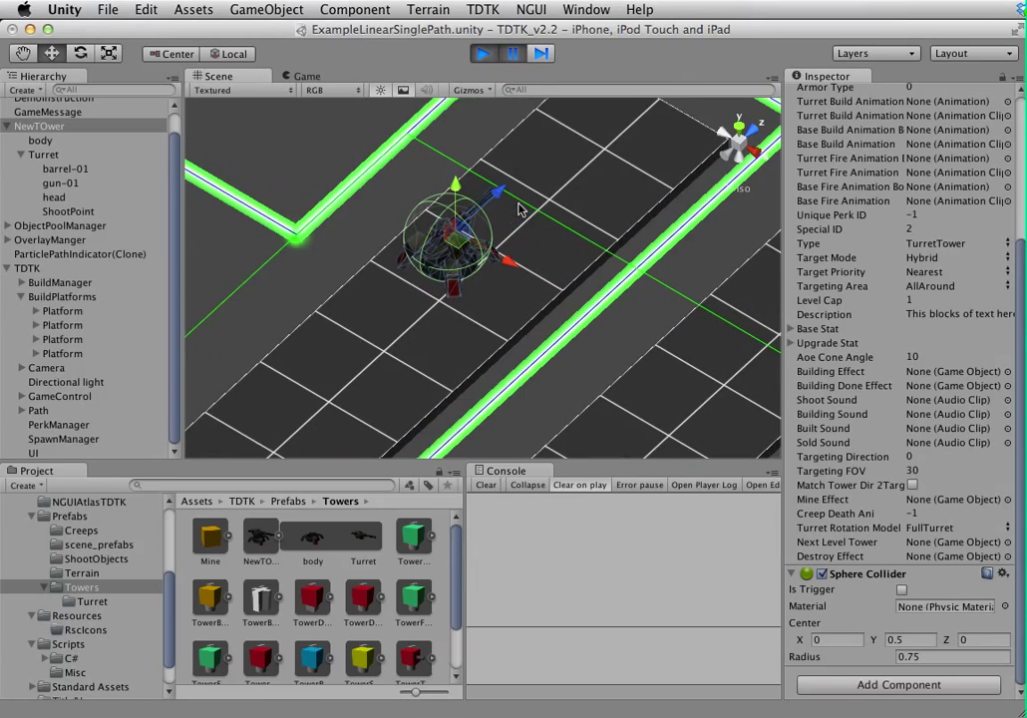
{"action": "middle_click_drag", "start_coordinate": [519, 221], "coordinate": [474, 179]}
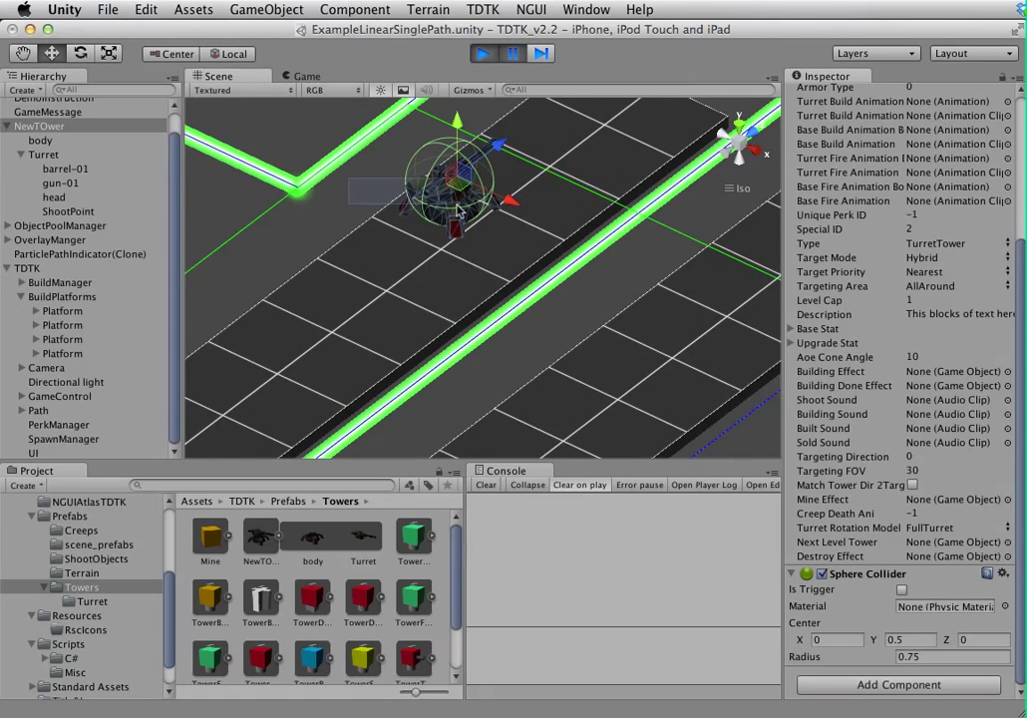
{"action": "left_click", "coordinate": [221, 190]}
{"action": "left_click", "coordinate": [40, 127]}
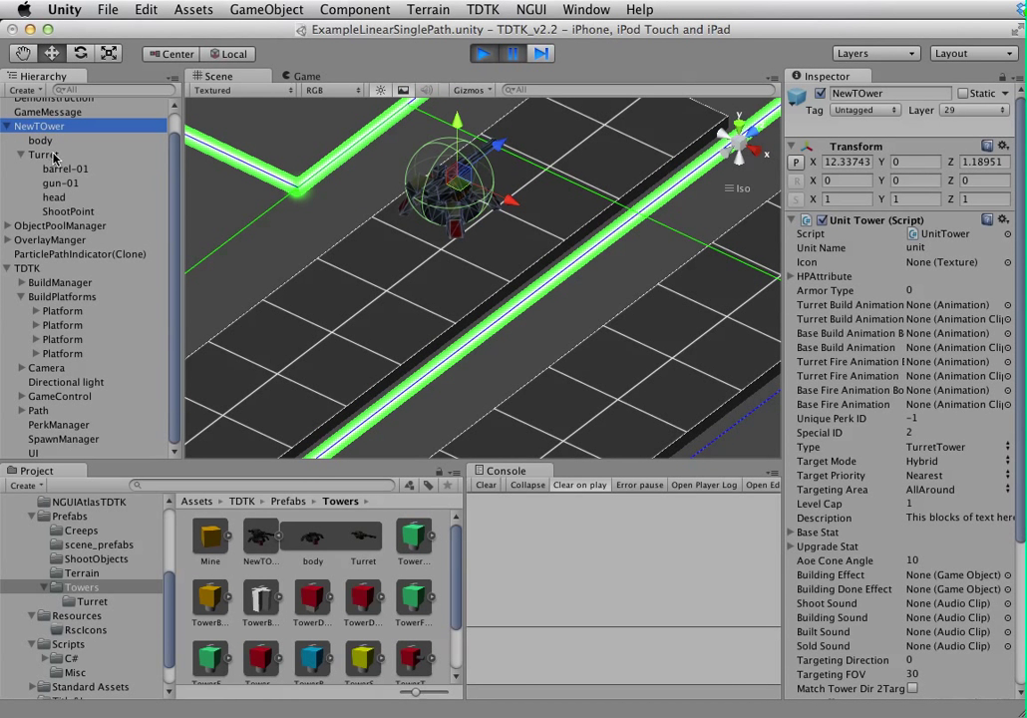
{"action": "left_click", "coordinate": [853, 202]}
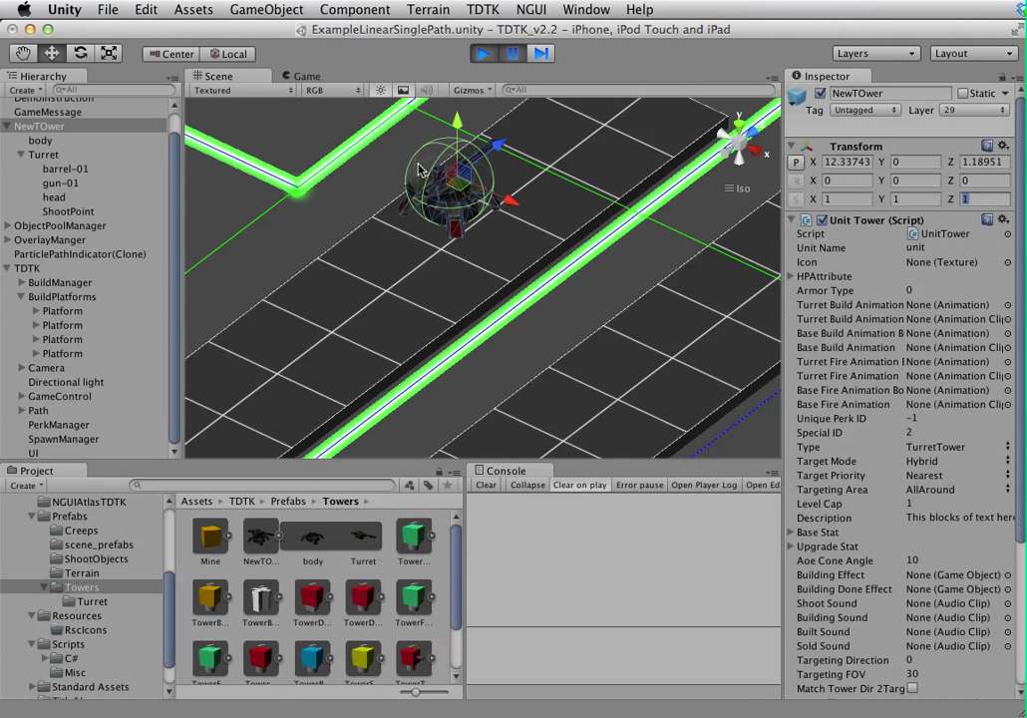
{"action": "left_click_drag", "start_coordinate": [344, 200], "coordinate": [419, 264], "text": "alt"}
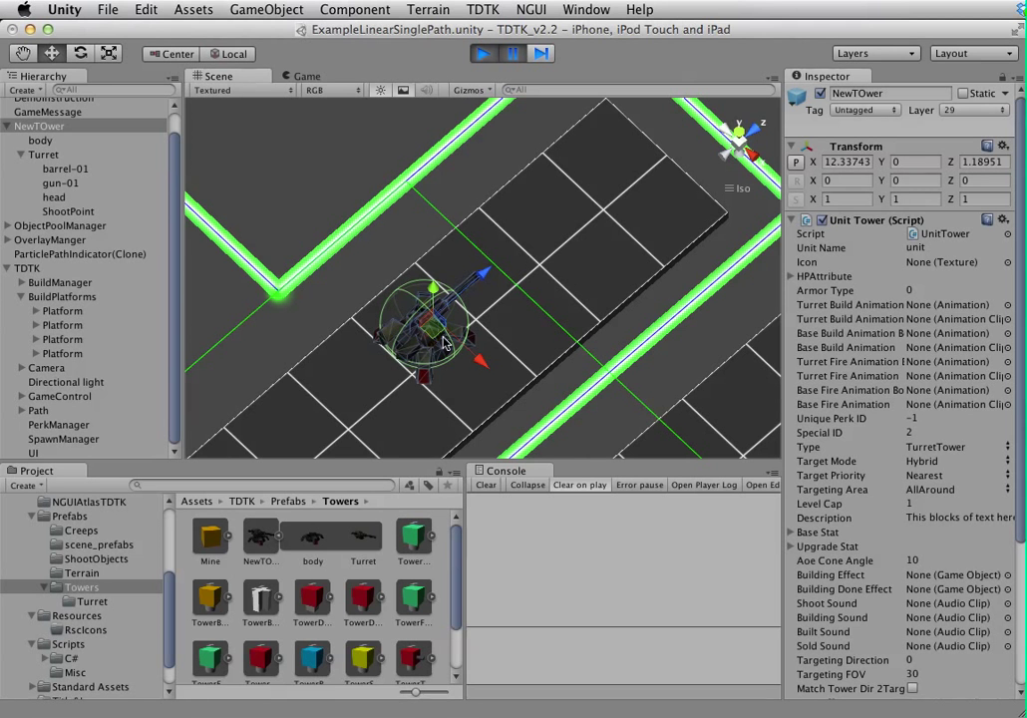
{"action": "mouse_move", "coordinate": [416, 282]}
{"action": "left_mouse_down", "text": "alt"}
{"action": "mouse_move", "coordinate": [374, 231]}
{"action": "mouse_move", "coordinate": [413, 200]}
{"action": "mouse_move", "coordinate": [414, 289]}
{"action": "left_mouse_up", "text": "alt"}
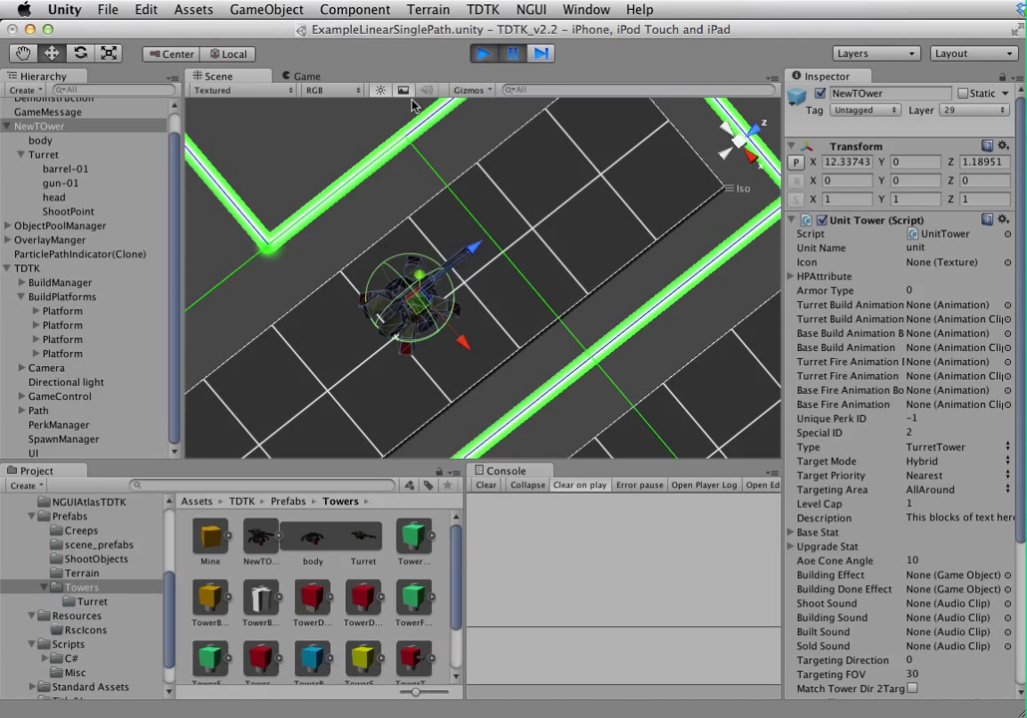
{"action": "left_click", "coordinate": [483, 53]}
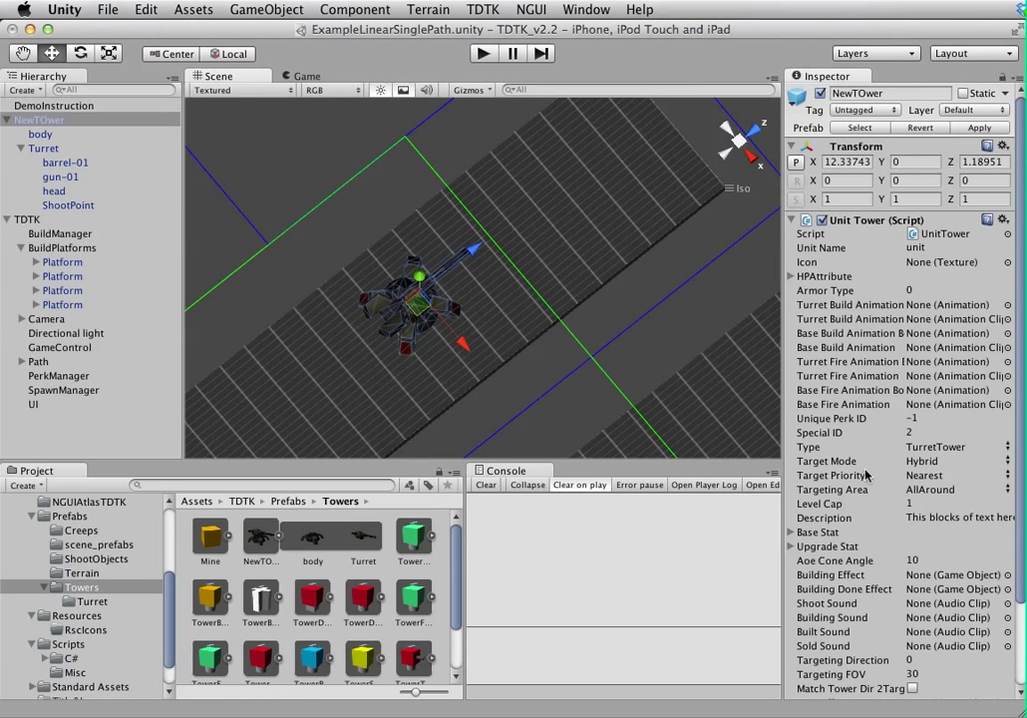
- Apply NewTOwer's changes to its prefab
{"action": "scroll", "coordinate": [872, 487], "scroll_direction": "down", "scroll_amount": 3}
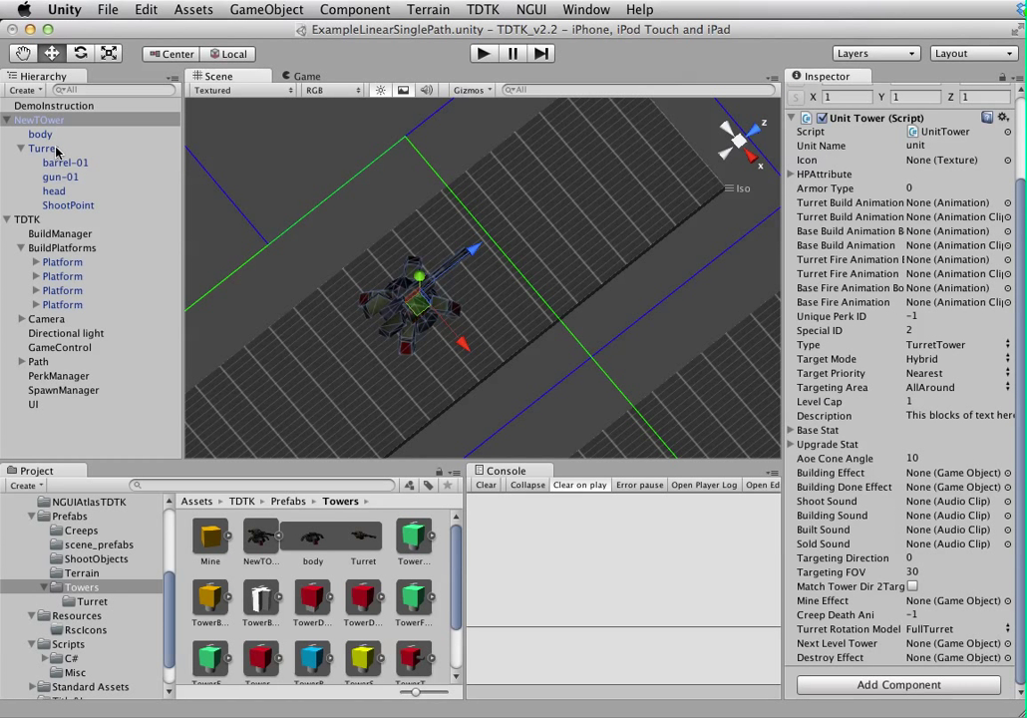
{"action": "scroll", "coordinate": [878, 199], "scroll_direction": "up", "scroll_amount": 3}
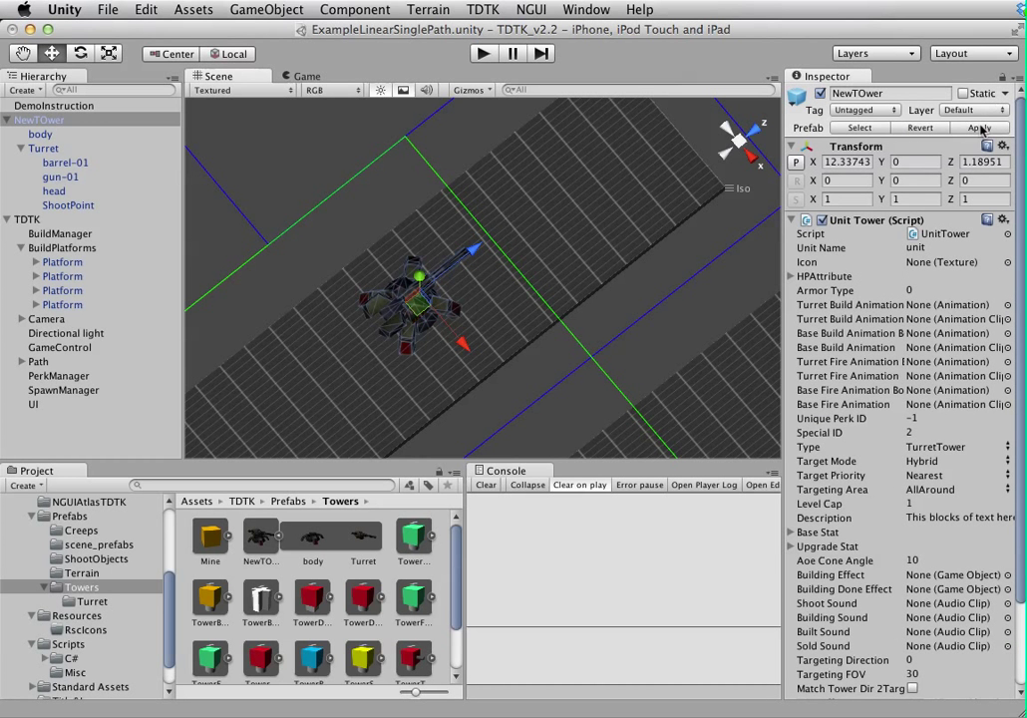
{"action": "left_click", "coordinate": [980, 128]}
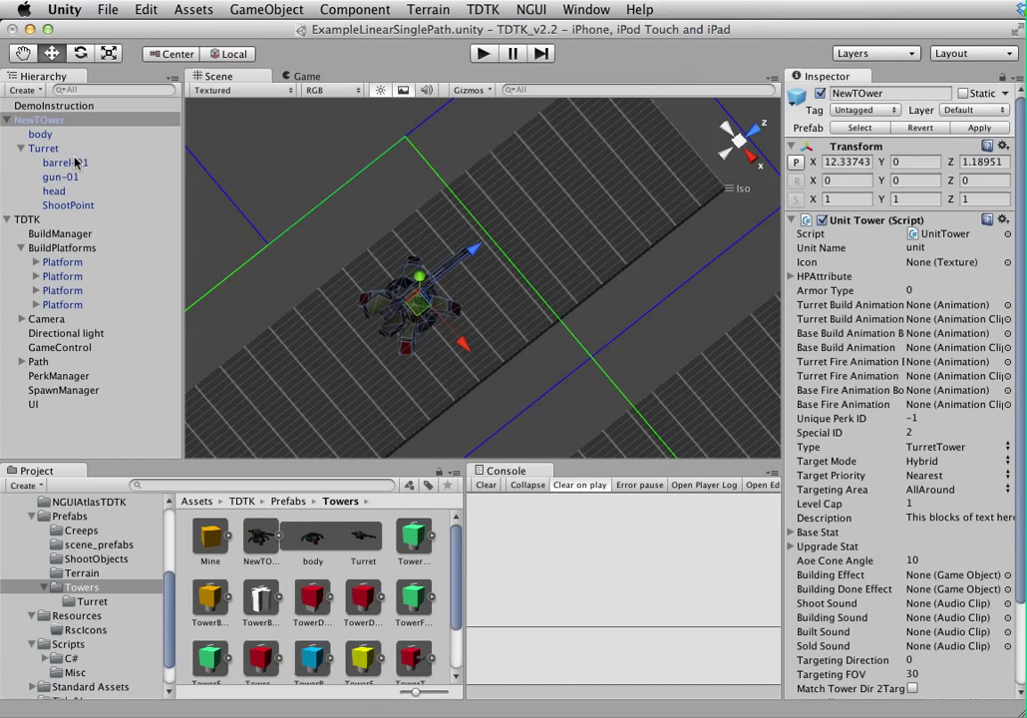
- Check the Turret and body parts, then delete the NewTOwer instance from the scene
{"action": "left_click", "coordinate": [38, 119]}
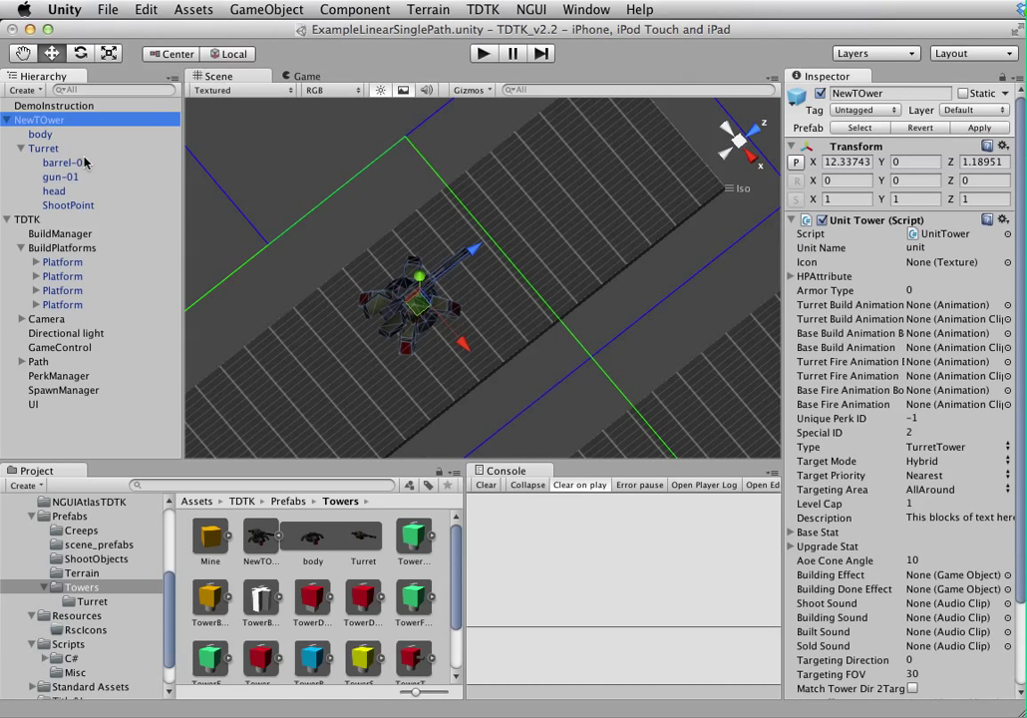
{"action": "left_click", "coordinate": [45, 147]}
{"action": "left_click", "coordinate": [52, 133]}
{"action": "left_click", "coordinate": [57, 120]}
{"action": "scroll", "coordinate": [907, 361], "scroll_direction": "down", "scroll_amount": 3}
{"action": "scroll", "coordinate": [908, 359], "scroll_direction": "up", "scroll_amount": 4}
{"action": "left_click", "coordinate": [34, 137]}
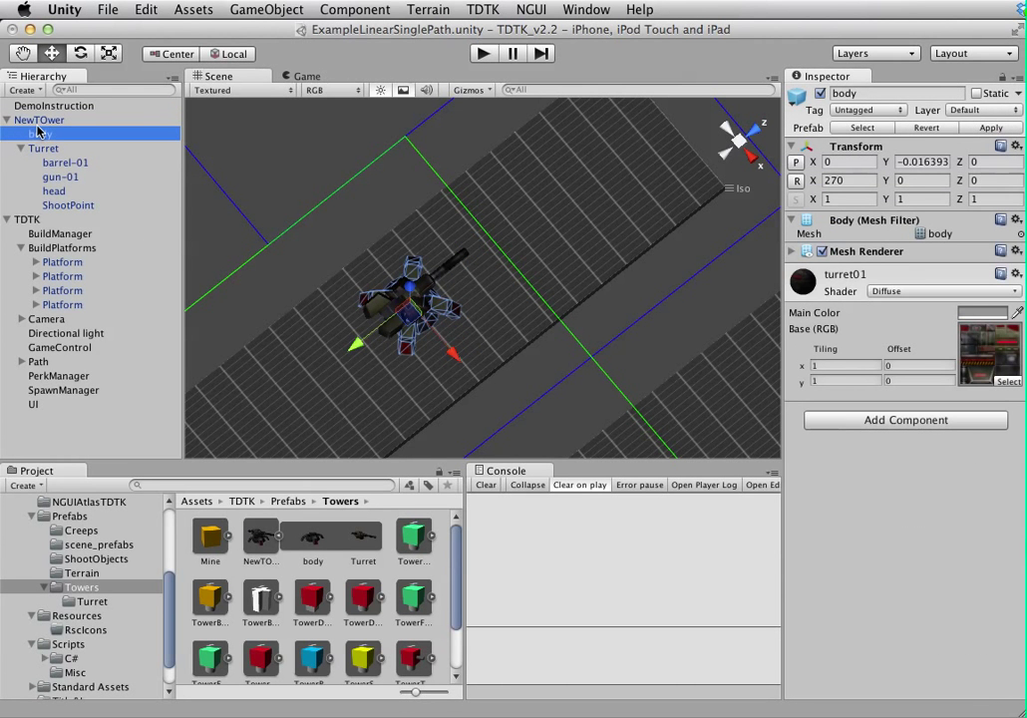
{"action": "left_click", "coordinate": [40, 120]}
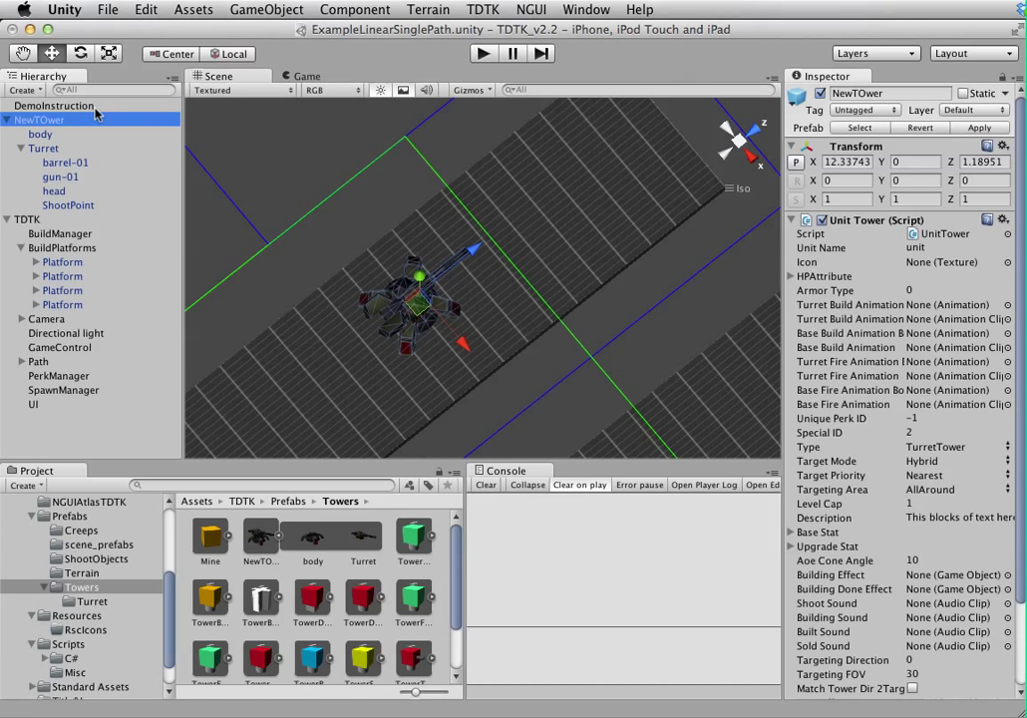
{"action": "key", "text": "super+BackSpace"}
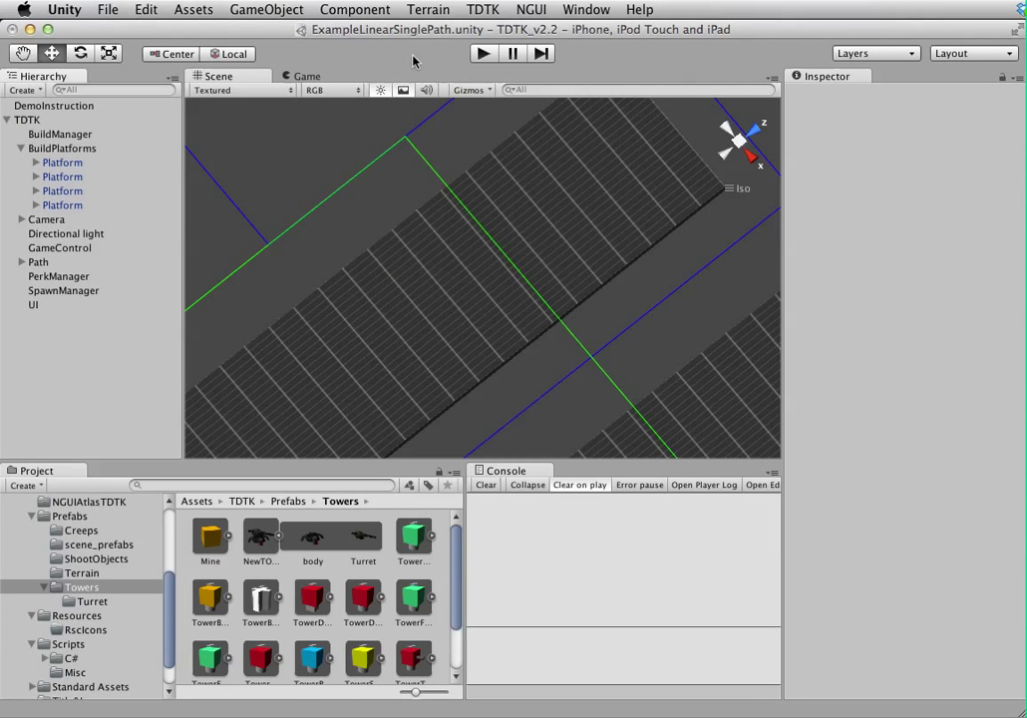